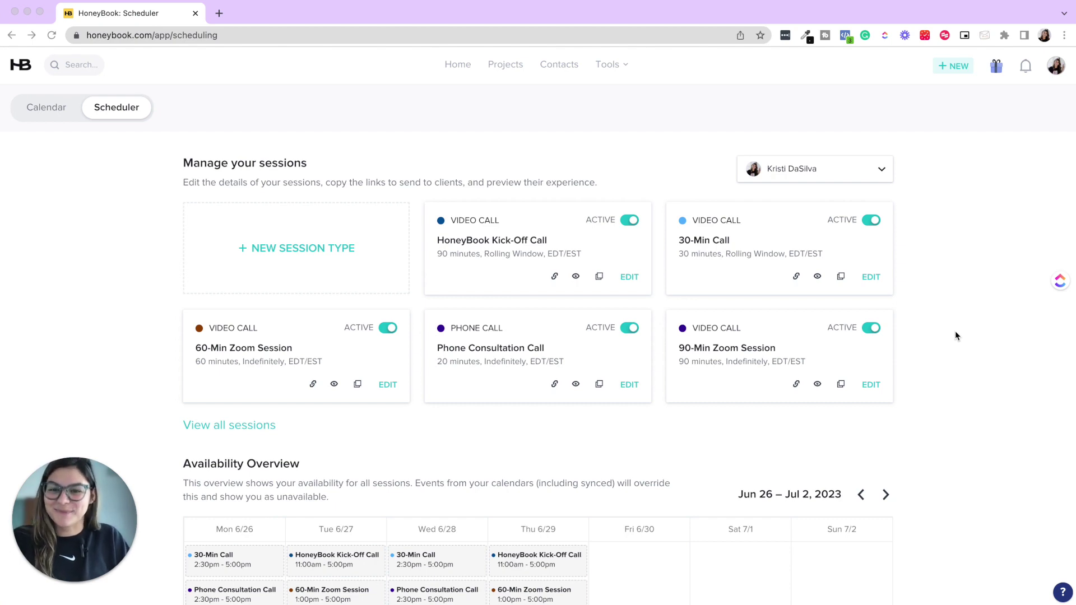
Open a blank New Session Type form from the Scheduler tool.
left_click(679, 161)
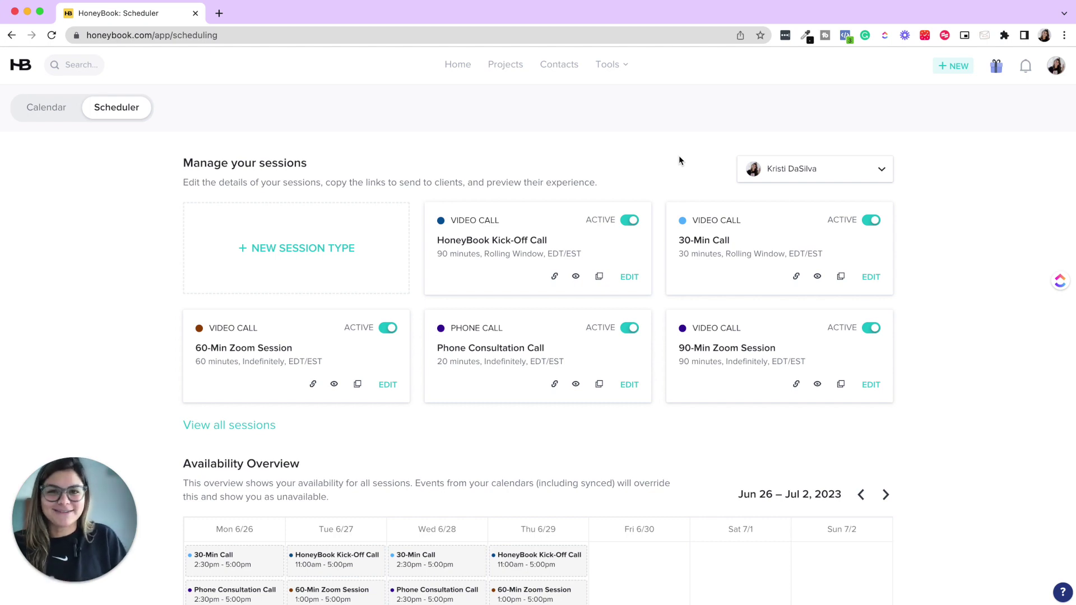
left_click(615, 68)
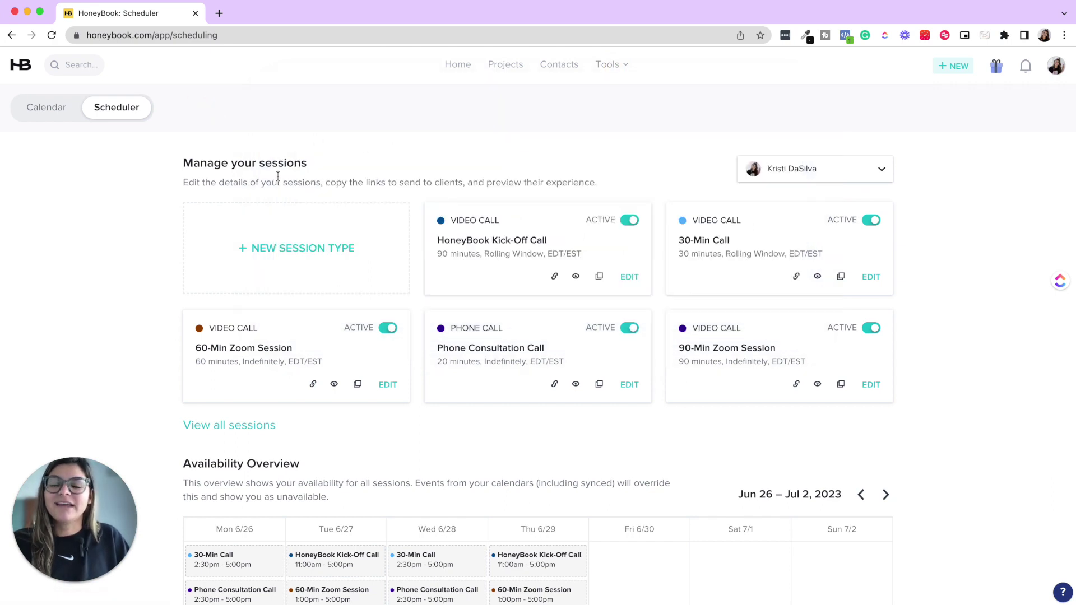
left_click(305, 247)
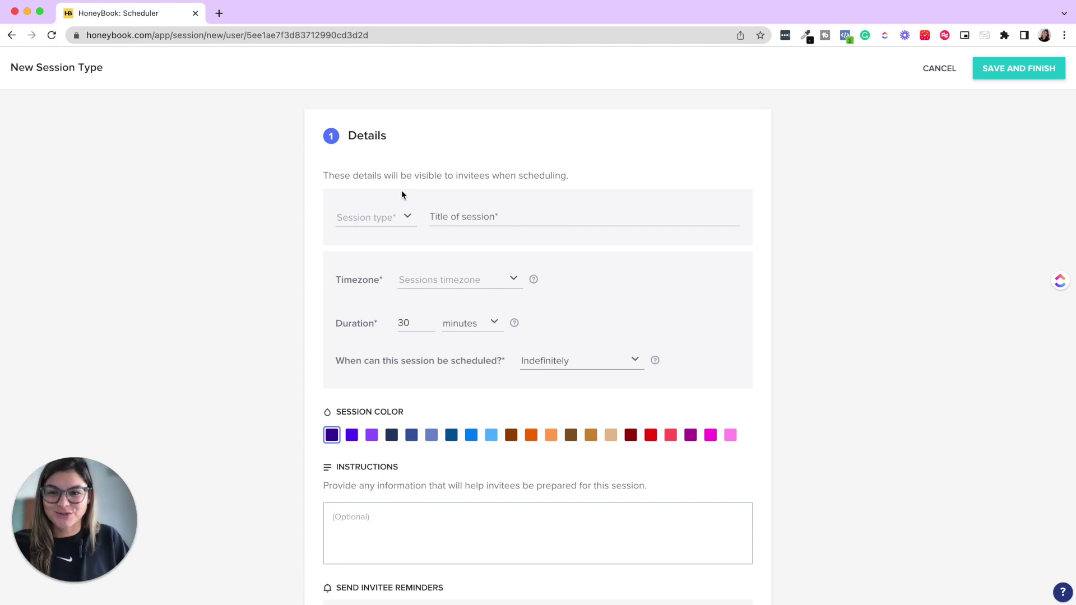
Make the session a Video session hosted on Zoom.
left_click(391, 218)
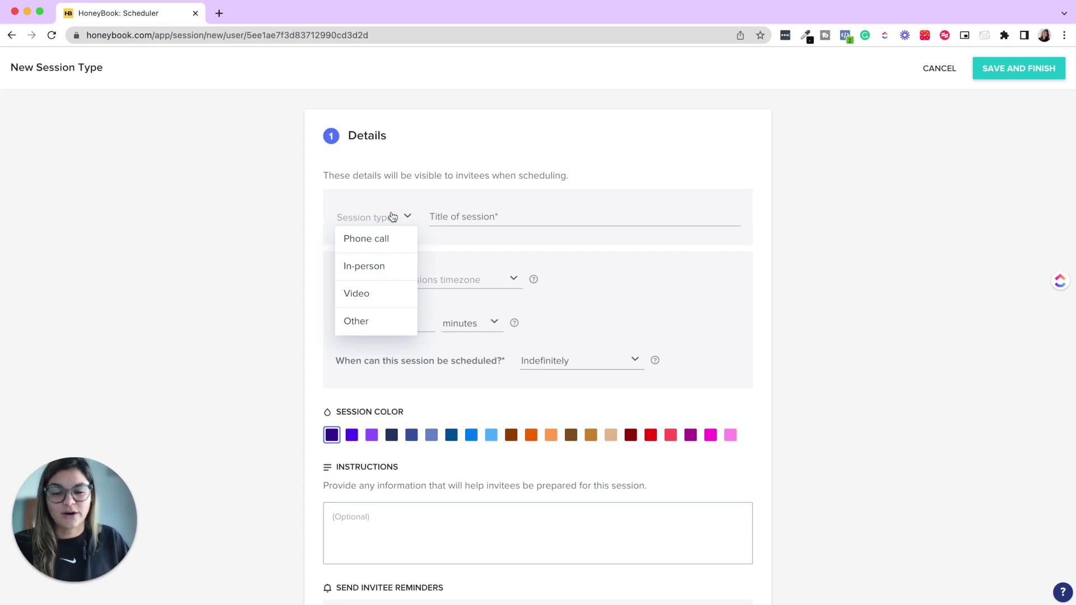
left_click(370, 293)
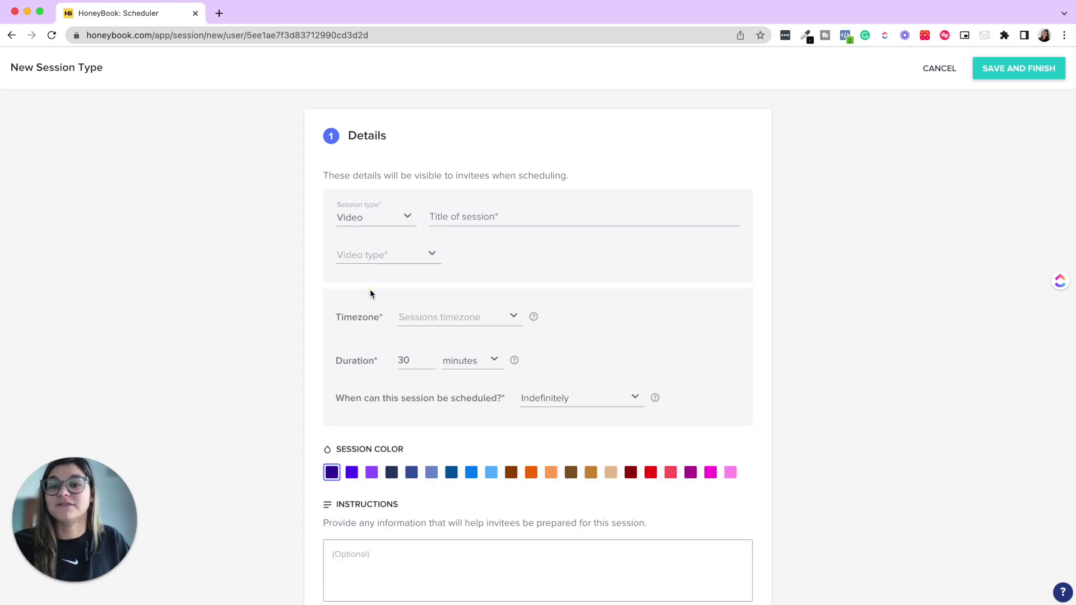
left_click(384, 256)
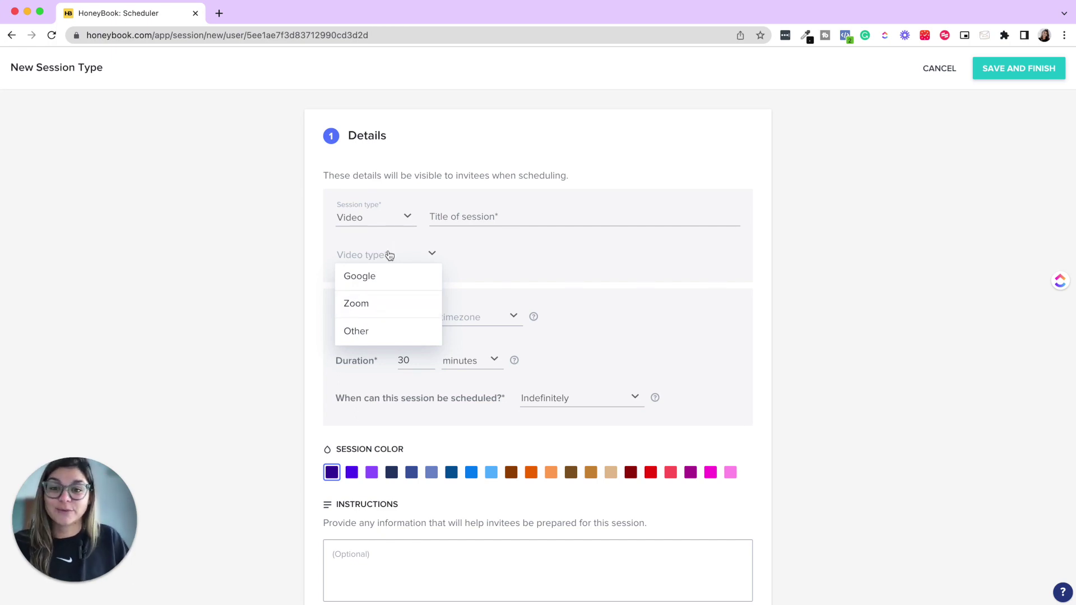
left_click(360, 310)
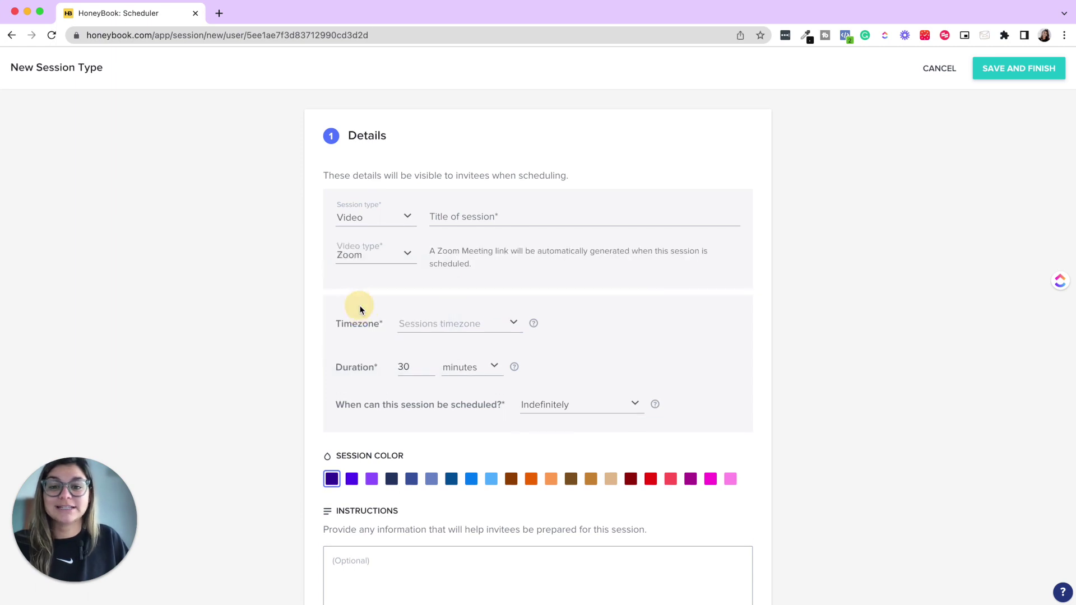
Title it '45 Minute Zoom Chat' with EDT/EST timezone and 45-minute duration.
left_click(462, 216)
type("45 Minute X")
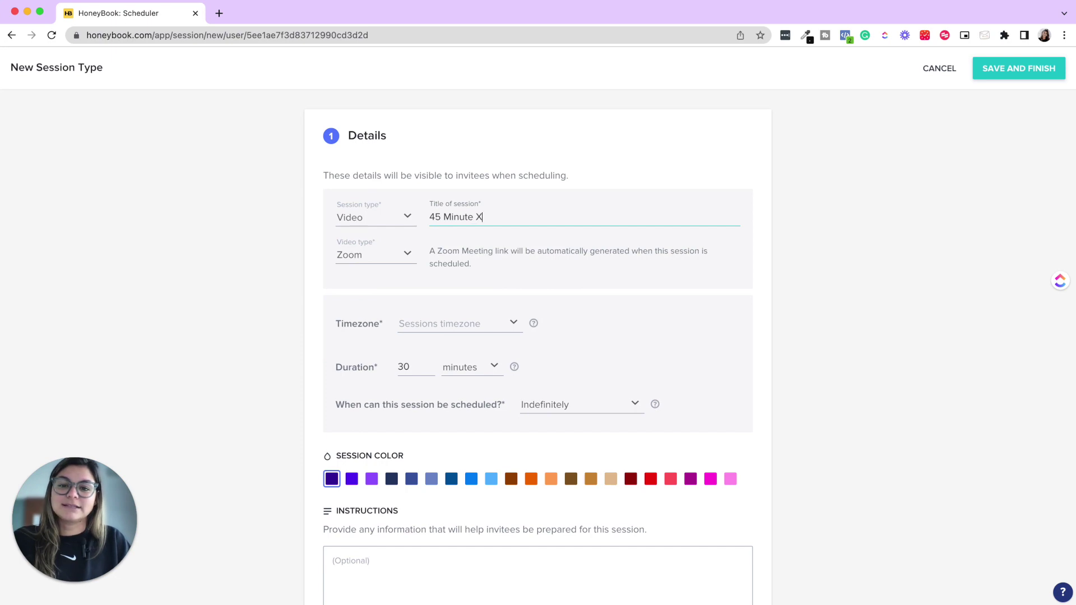
key("BackSpace")
type("Zoom Chat")
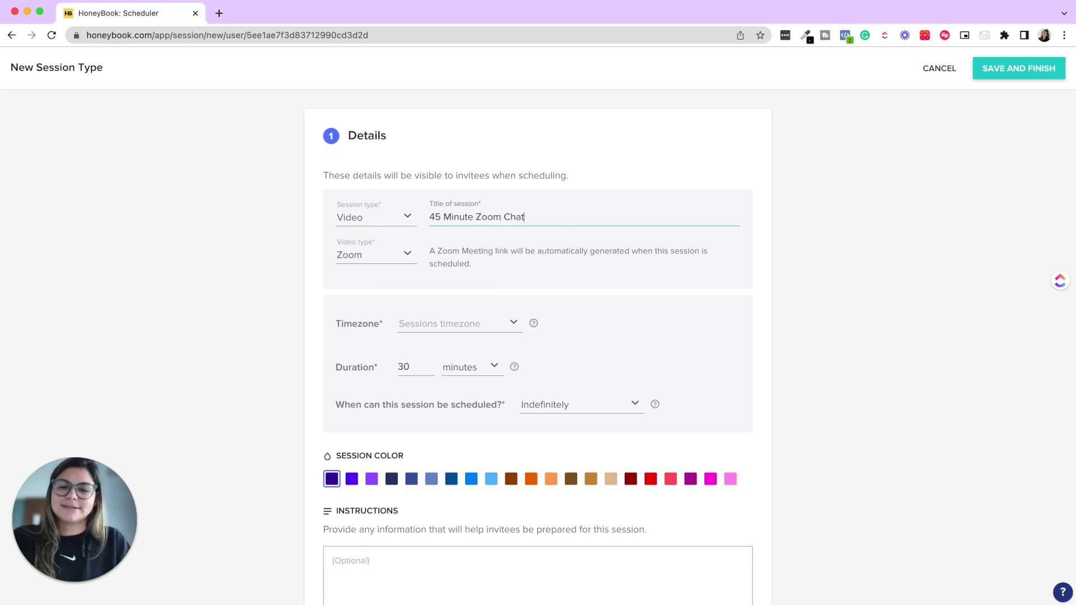
scroll(619, 247, "down", 2)
left_click(478, 241)
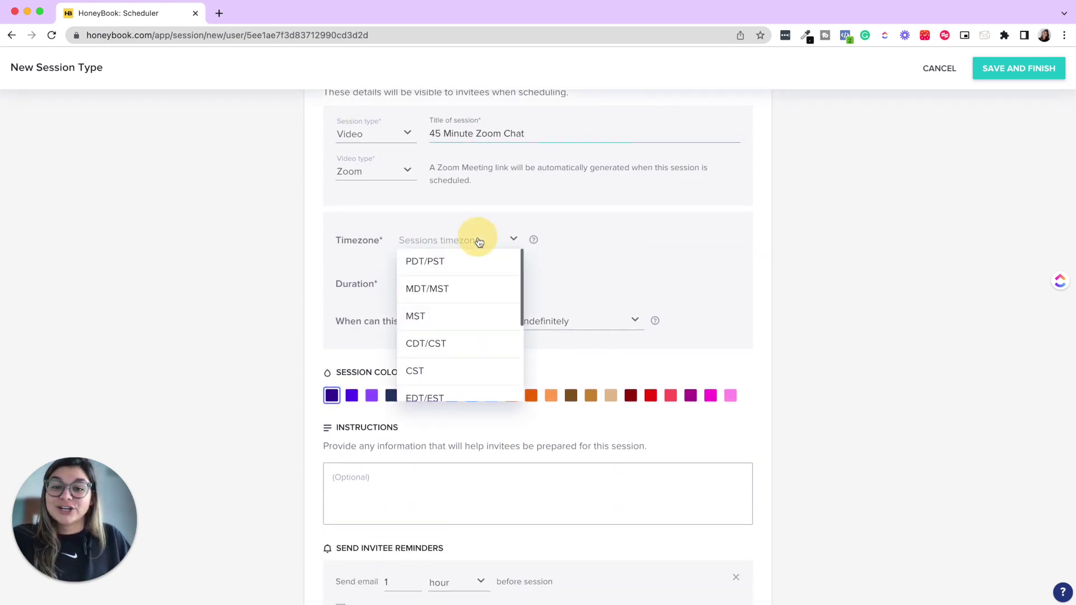
scroll(454, 345, "down", 1)
scroll(454, 347, "down", 2)
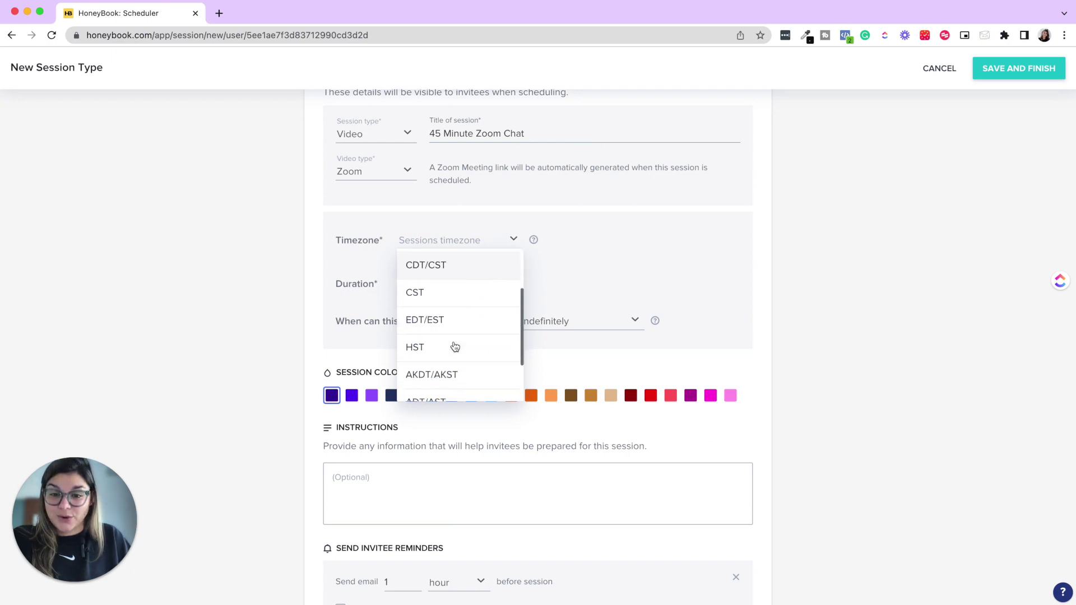
scroll(468, 312, "down", 1)
scroll(467, 311, "down", 1)
scroll(467, 311, "up", 3)
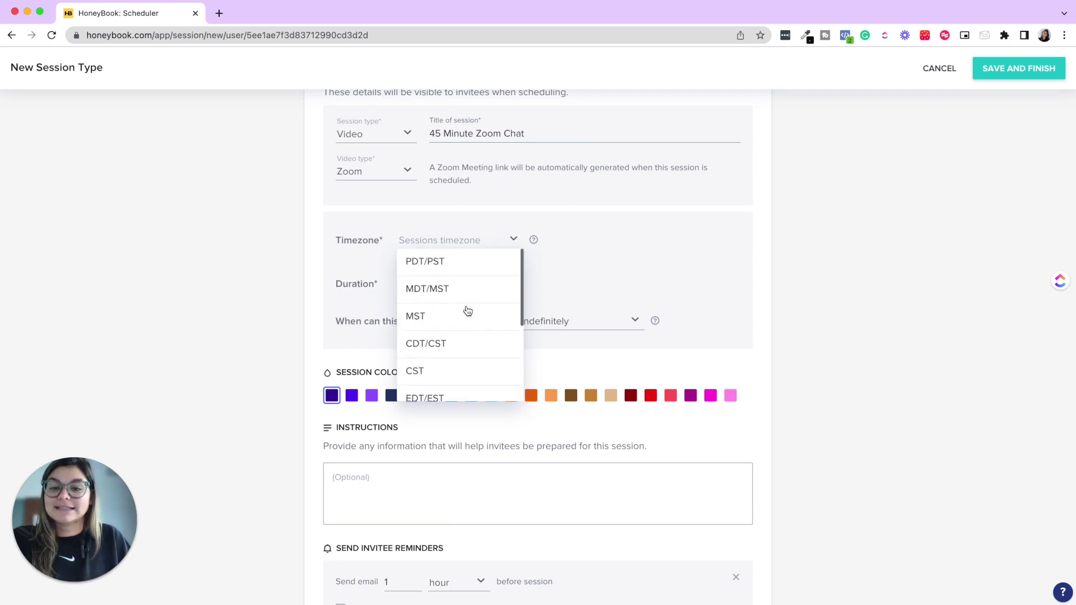
scroll(468, 311, "down", 2)
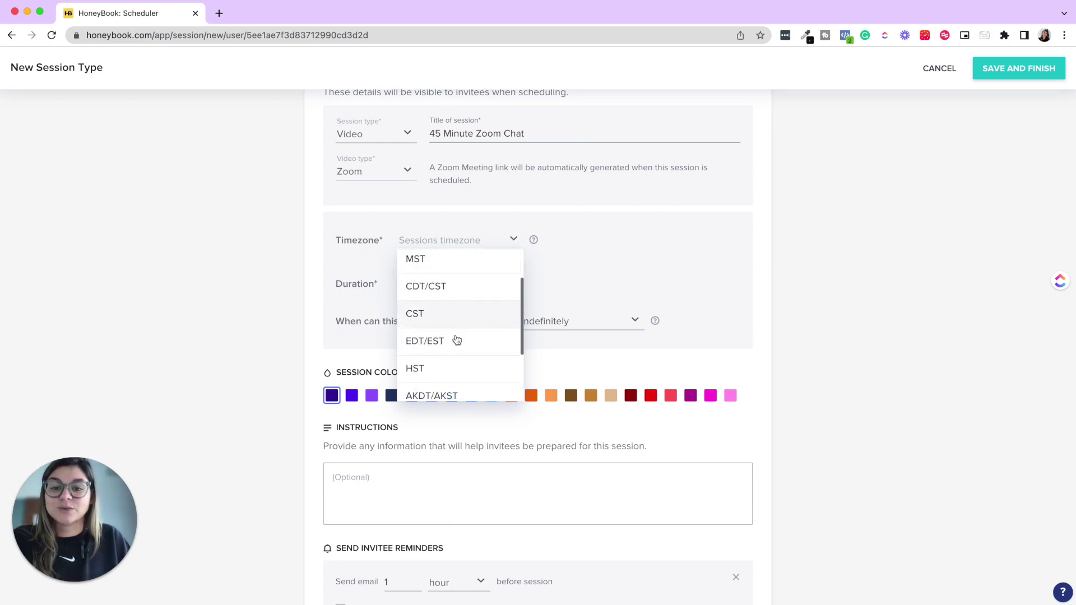
left_click(448, 344)
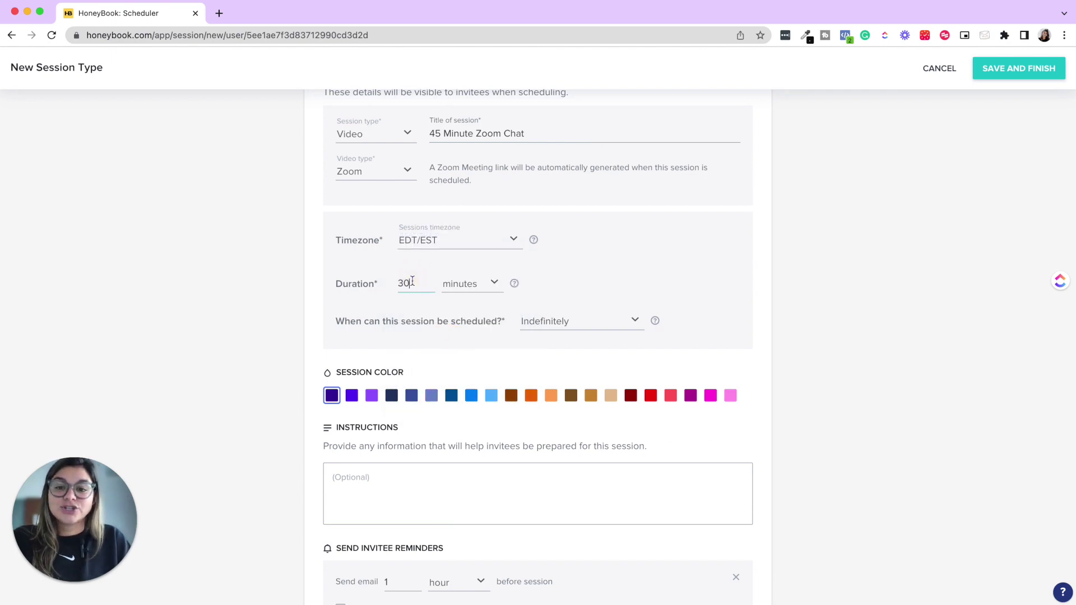
left_click(460, 286)
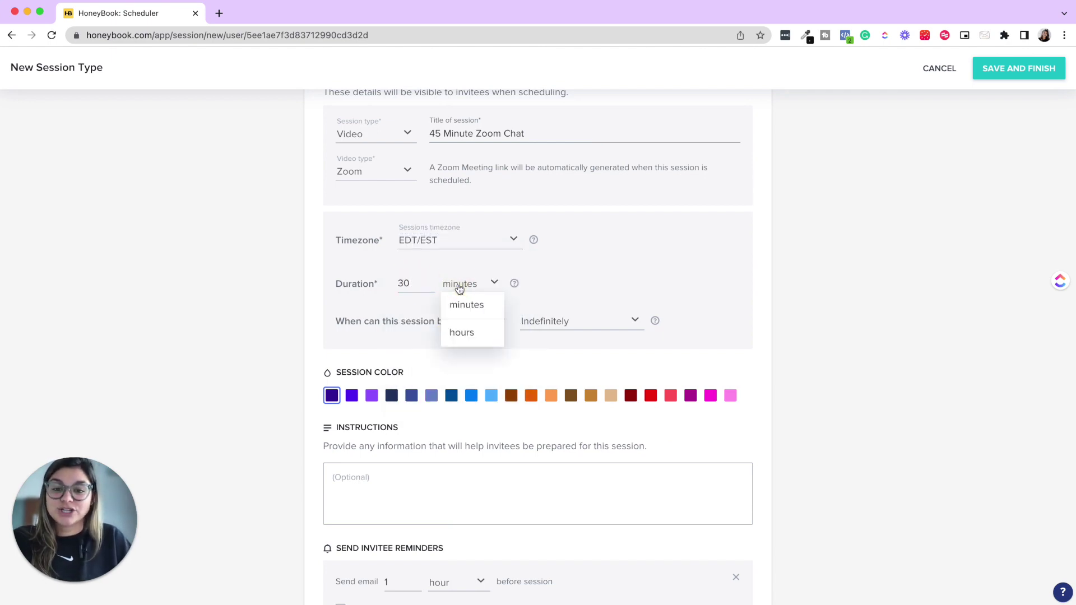
double_click(425, 283)
type("45")
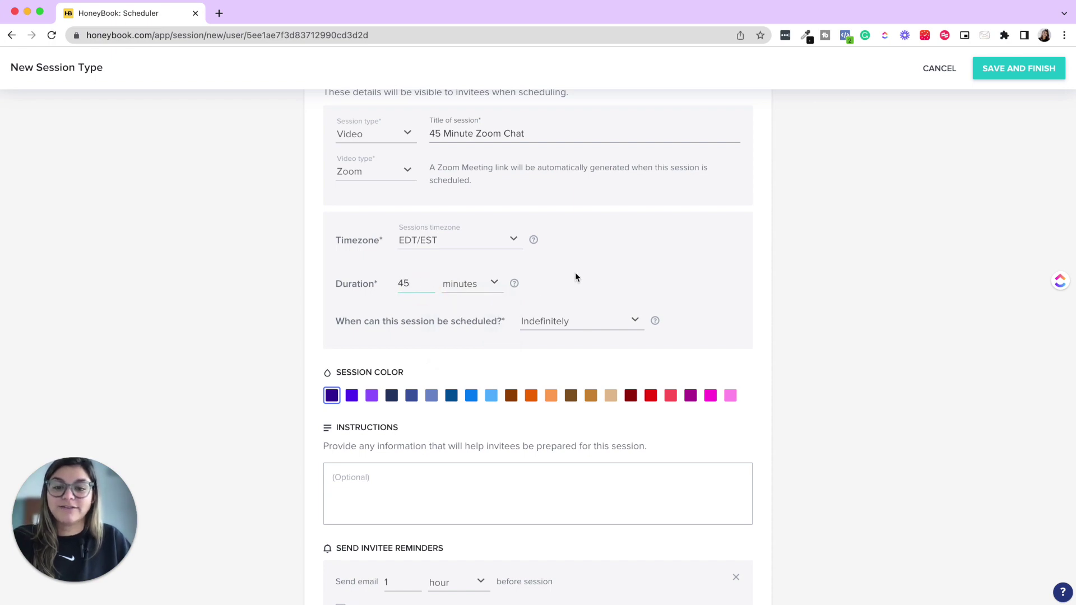
scroll(636, 329, "down", 1)
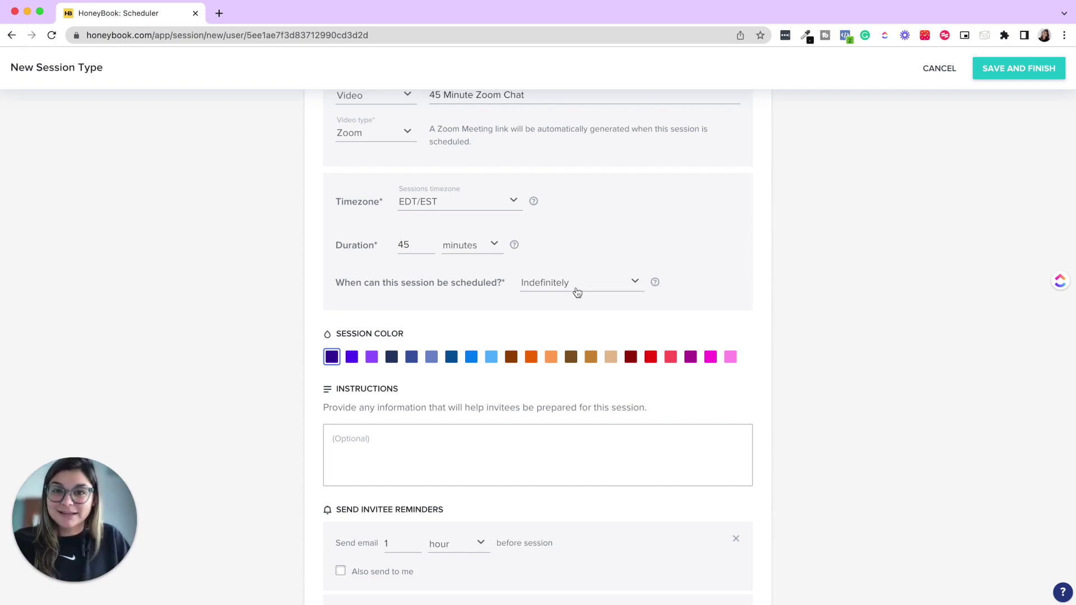
Allow booking only within a rolling window of 2 months.
left_click(576, 292)
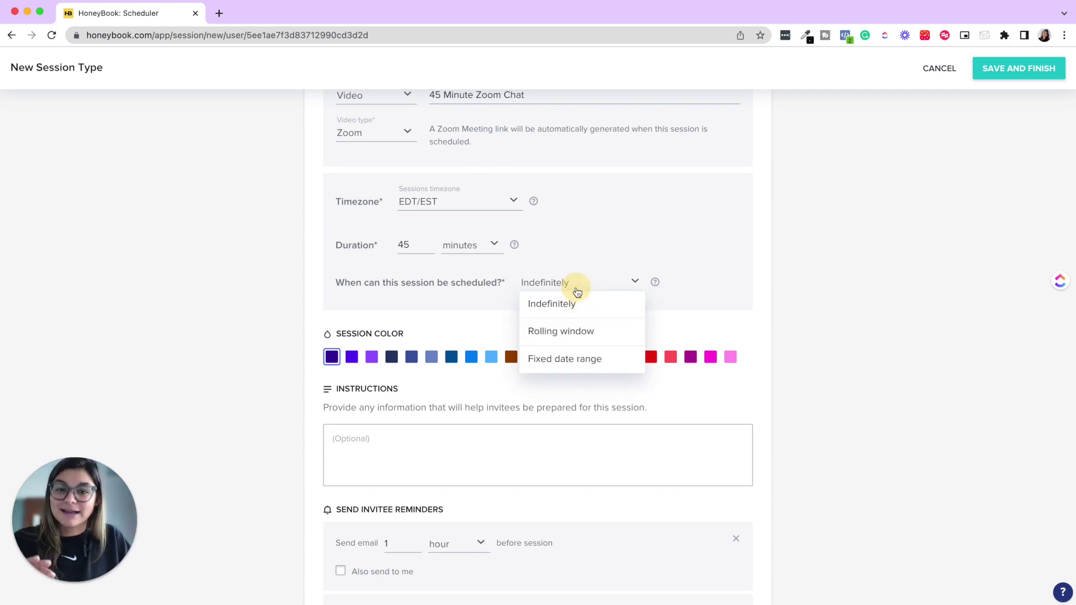
left_click(560, 335)
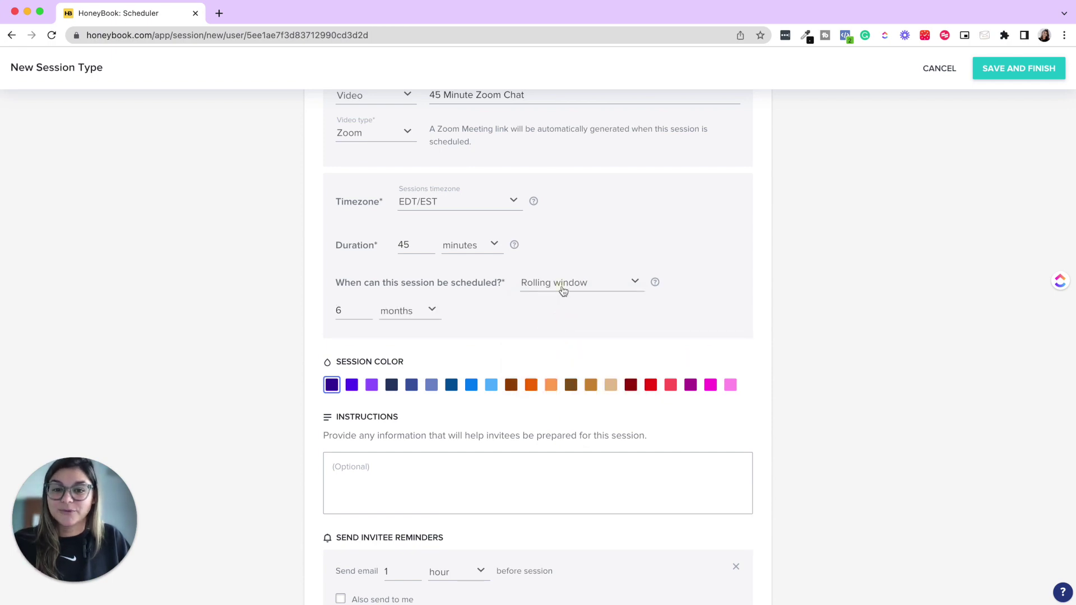
left_click(562, 292)
left_click(563, 360)
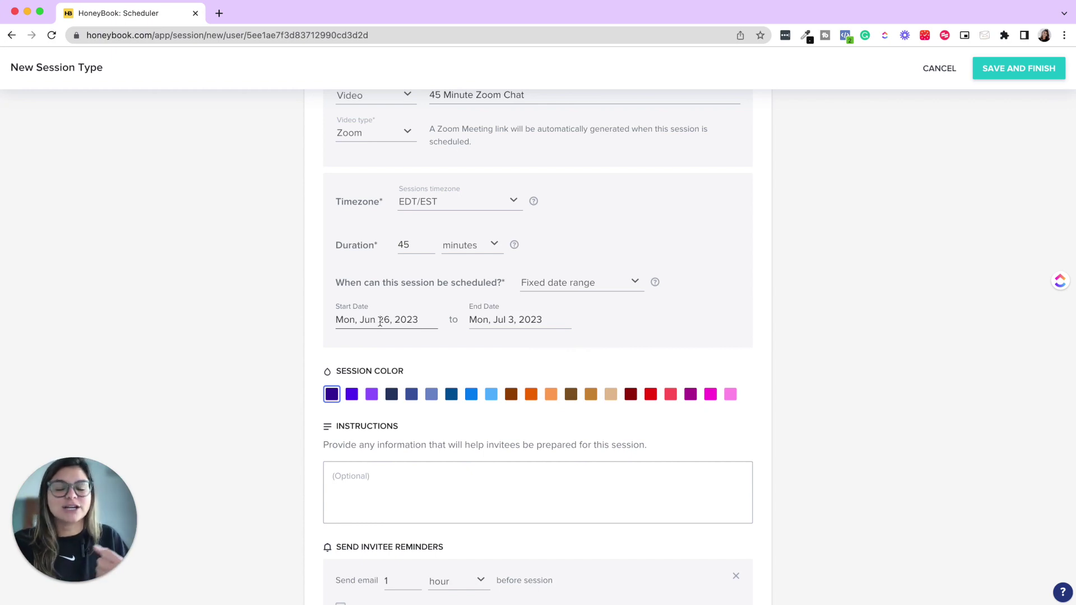
left_click(539, 288)
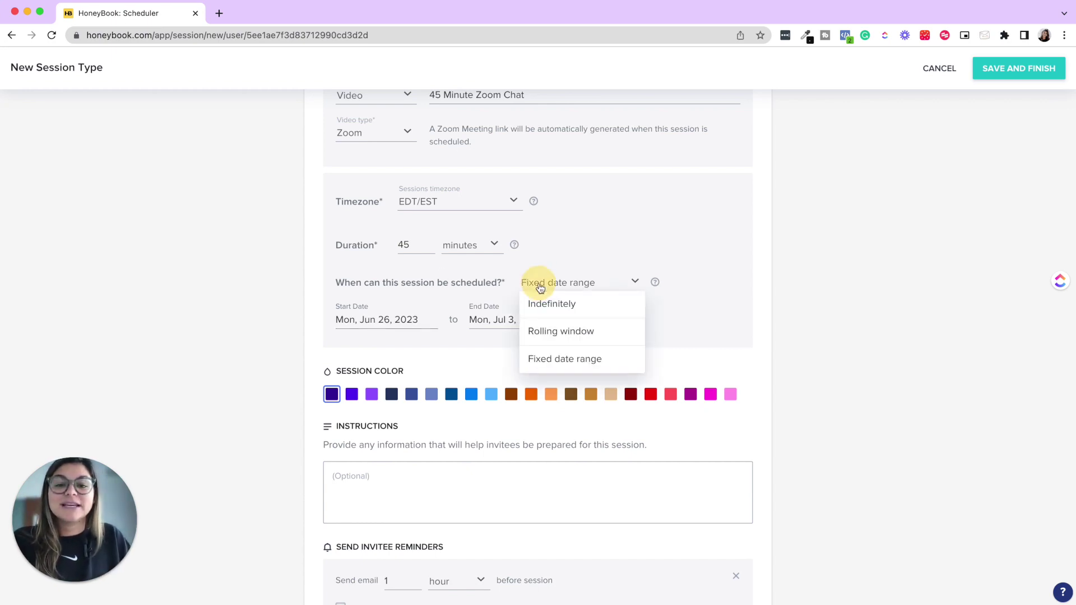
left_click(544, 331)
left_click(408, 314)
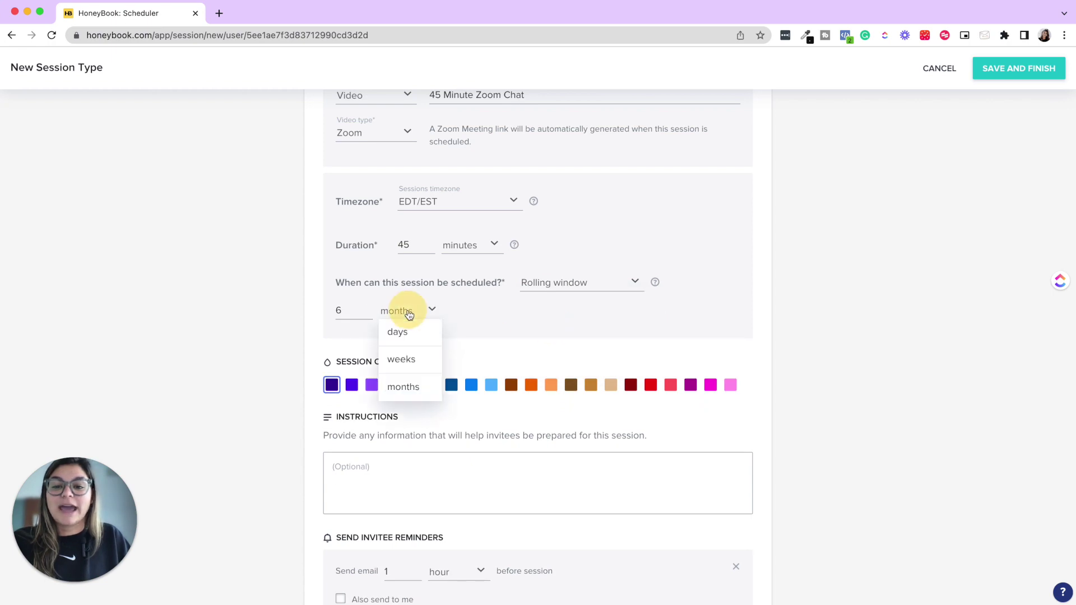
left_click(348, 310)
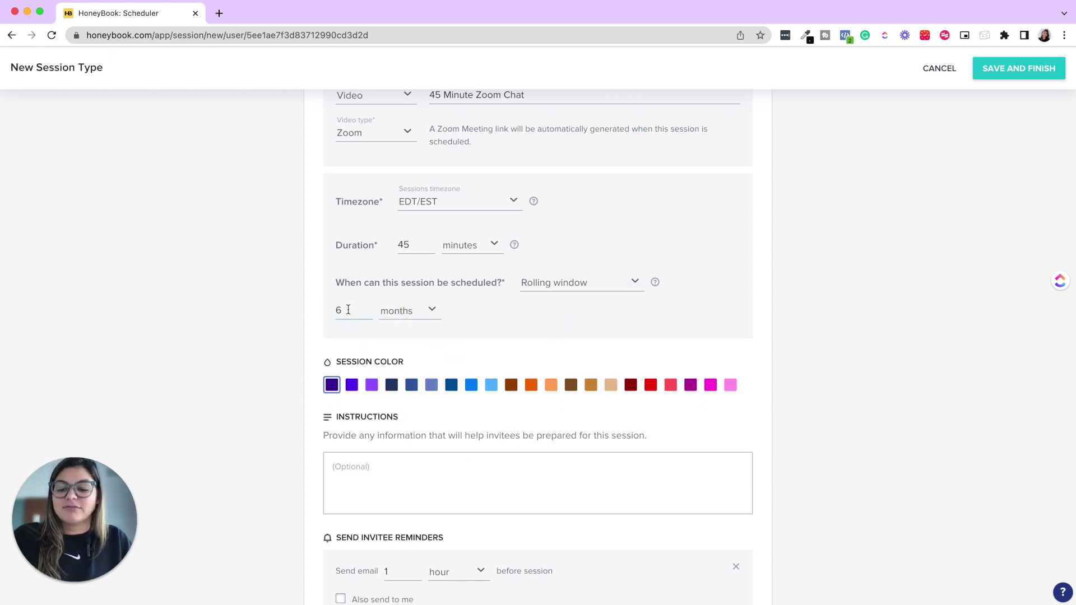
key("BackSpace")
type("2")
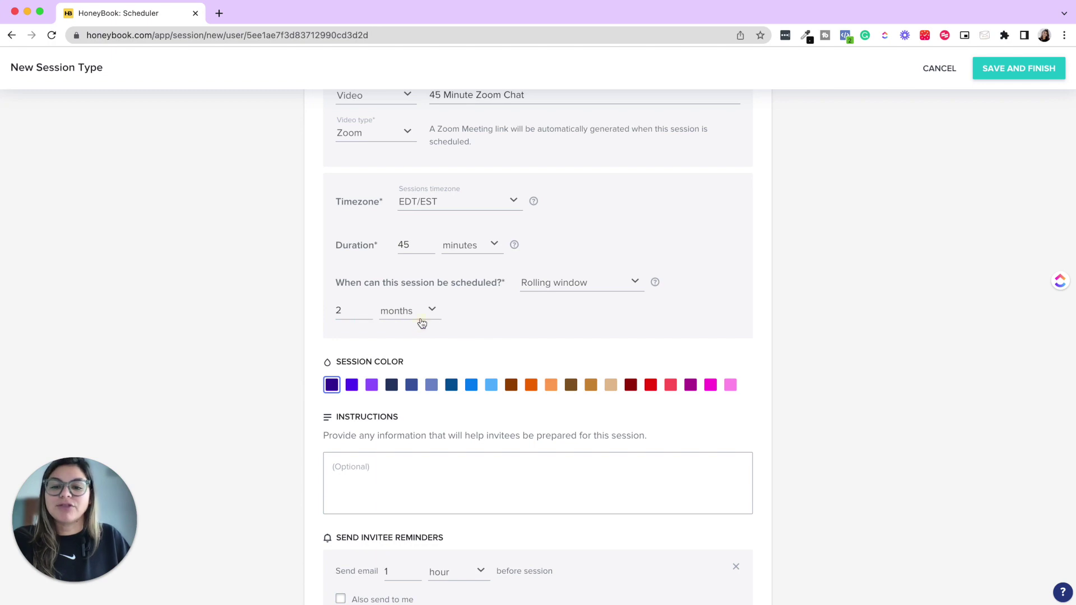
left_click(422, 319)
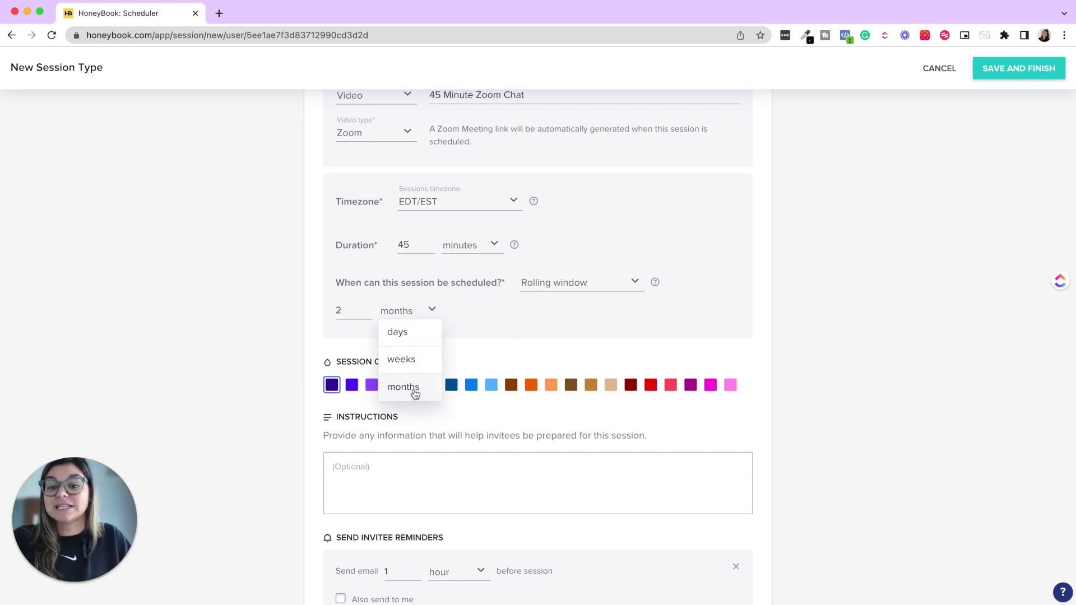
left_click(536, 326)
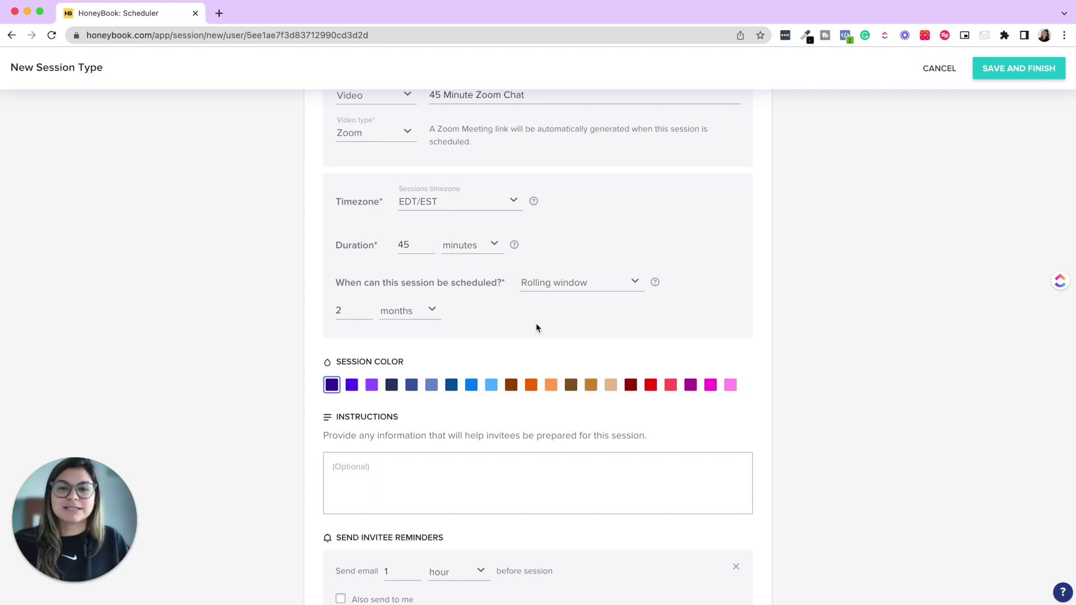
scroll(536, 328, "down", 3)
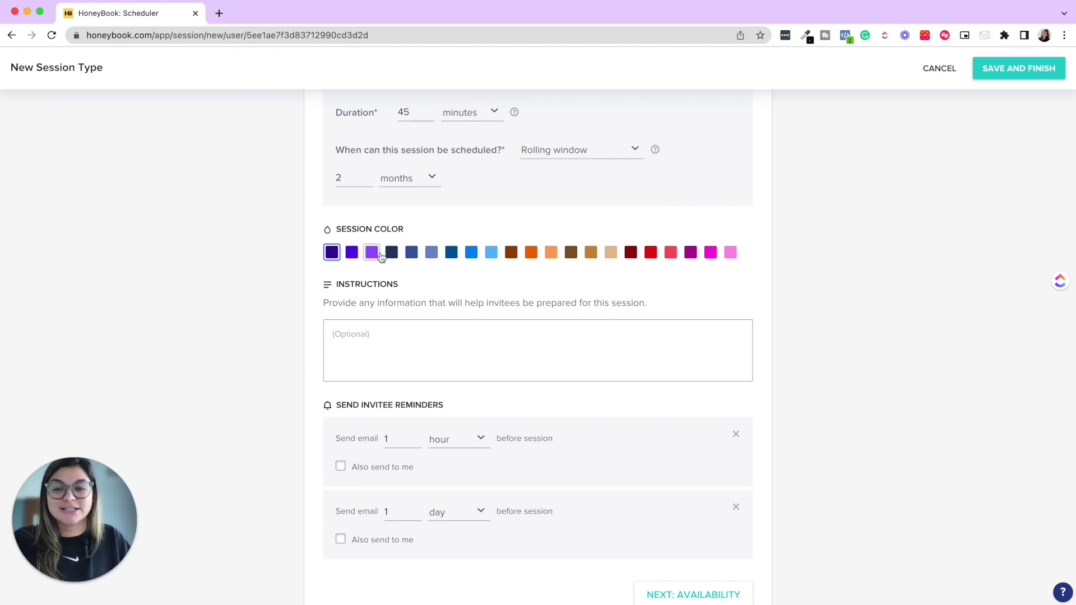
scroll(379, 257, "down", 1)
Keep the first invitee reminder in hours and proceed to availability.
left_click(365, 306)
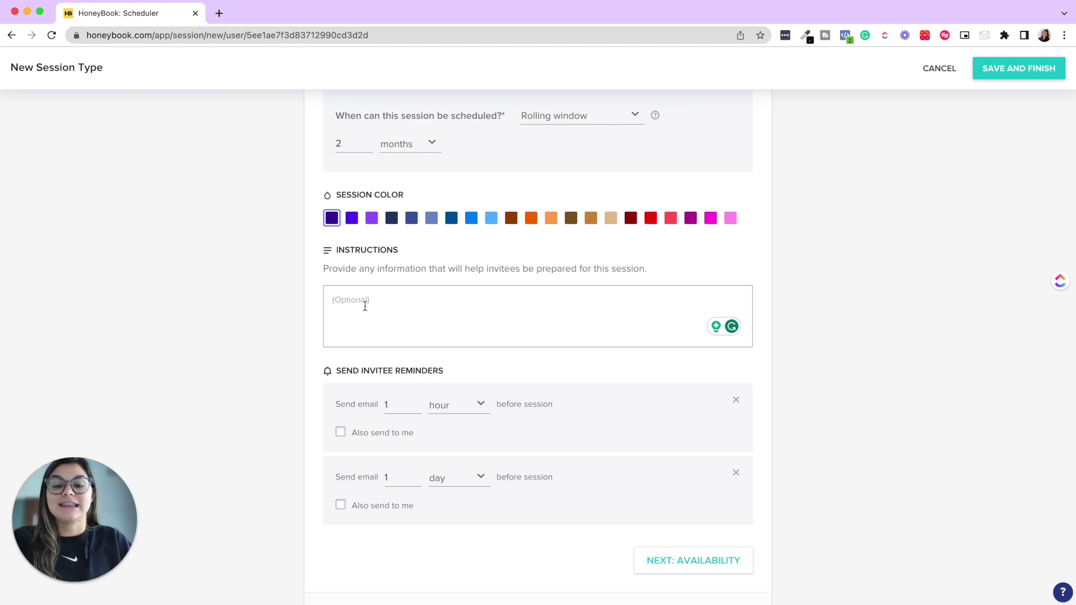
scroll(498, 307, "down", 3)
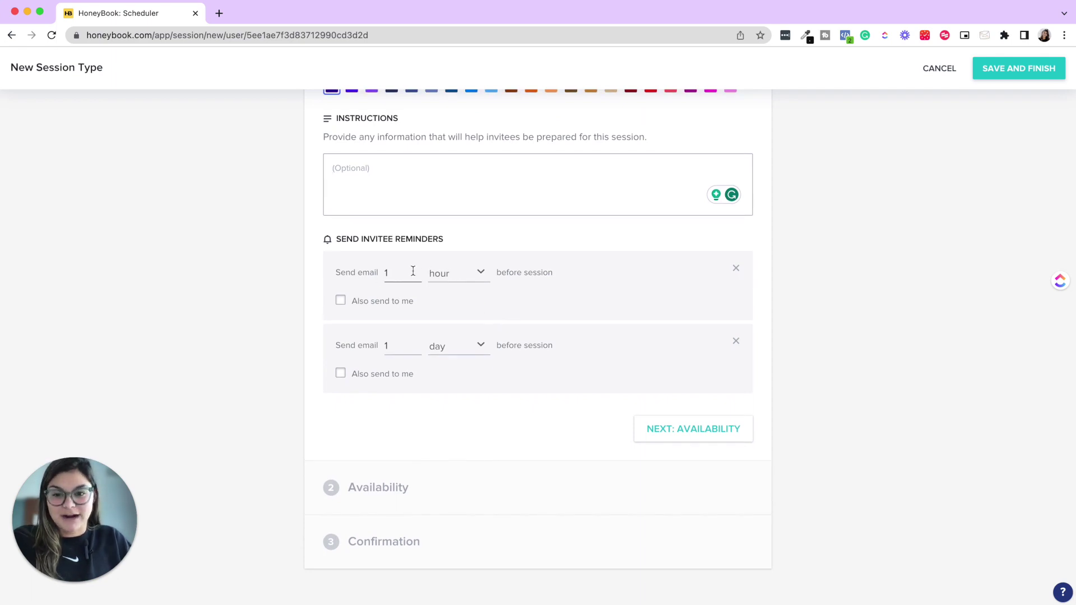
left_click(444, 276)
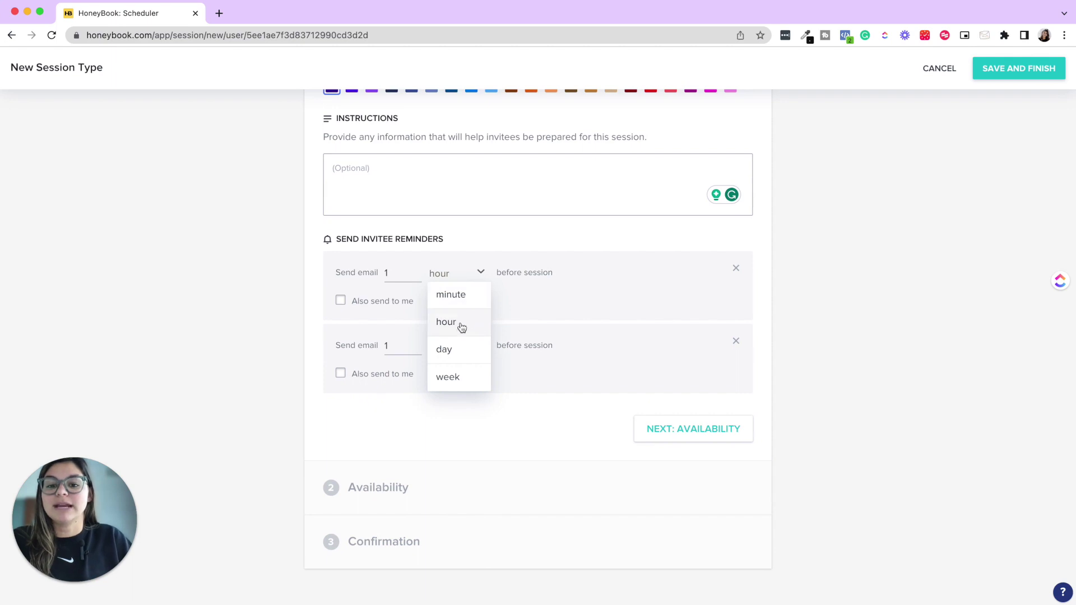
left_click(579, 237)
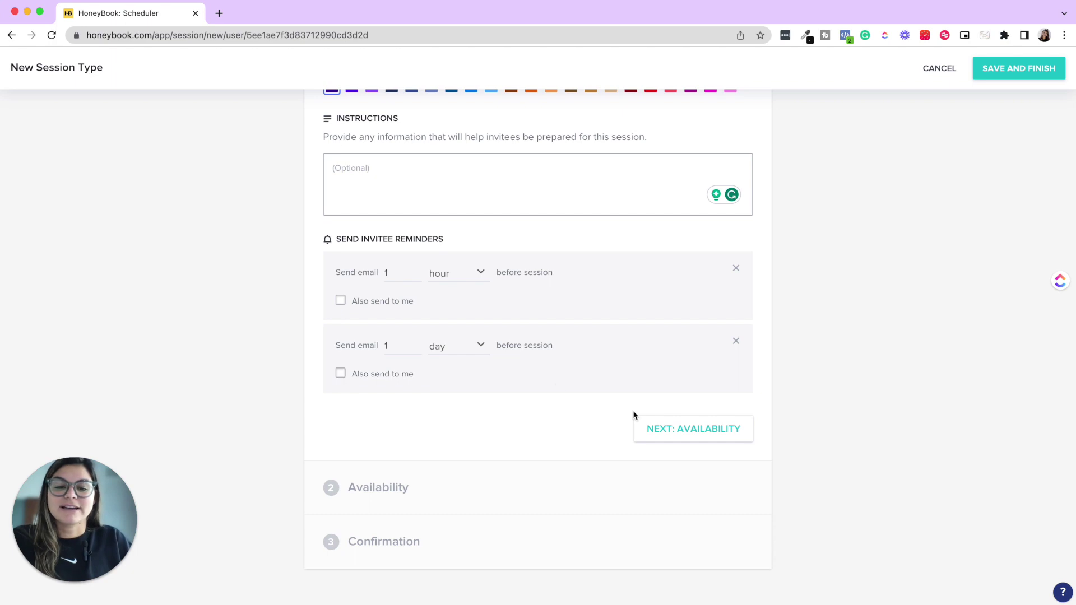
left_click(680, 426)
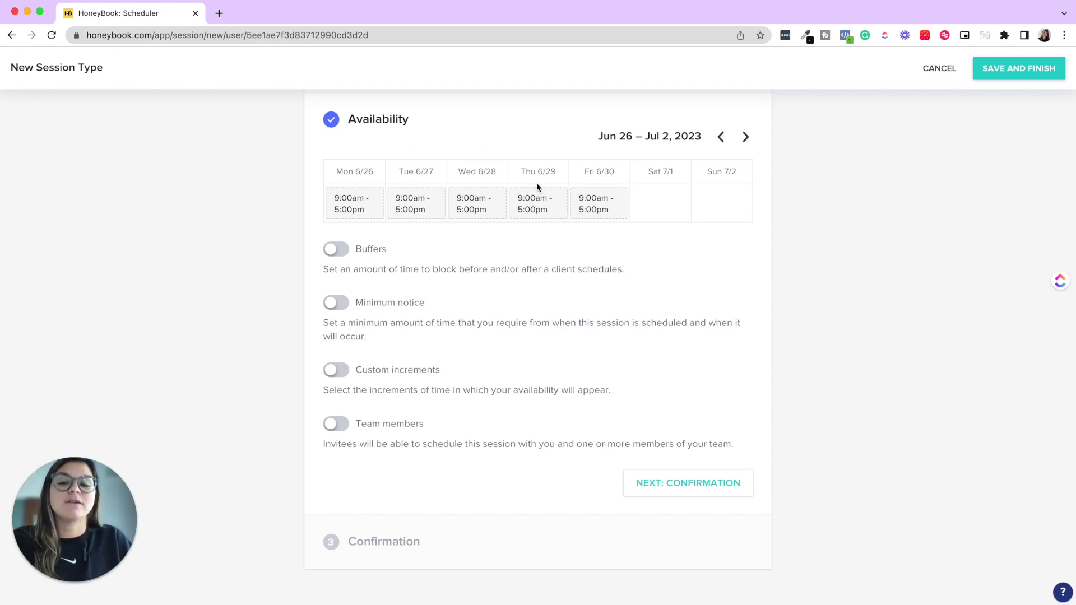
mouse_move(354, 203)
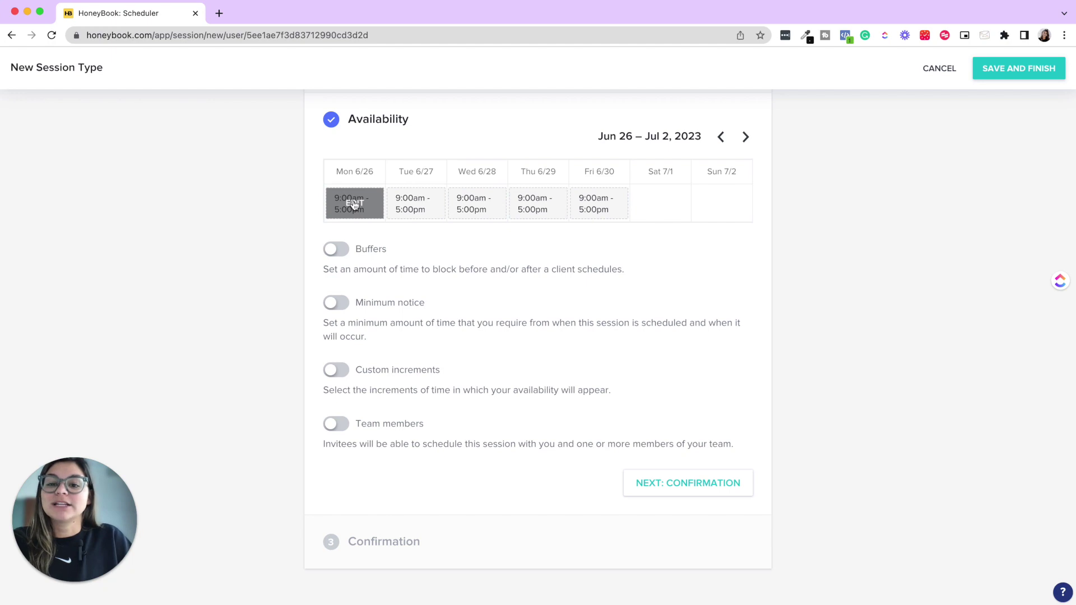
Mark Monday, Wednesday and Friday as unavailable.
left_click(353, 200)
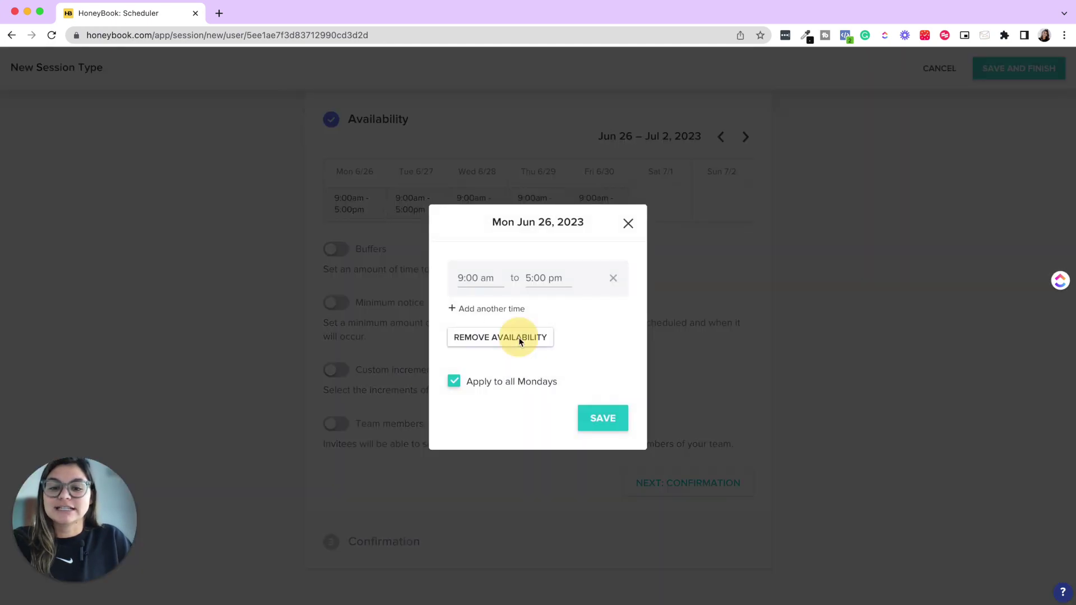
left_click(518, 339)
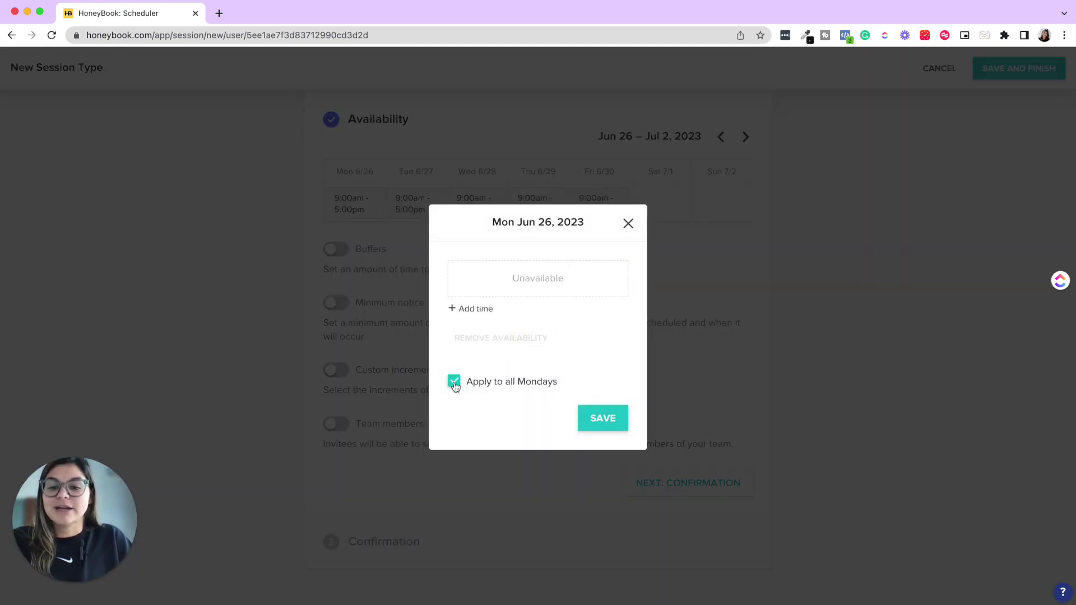
left_click(613, 419)
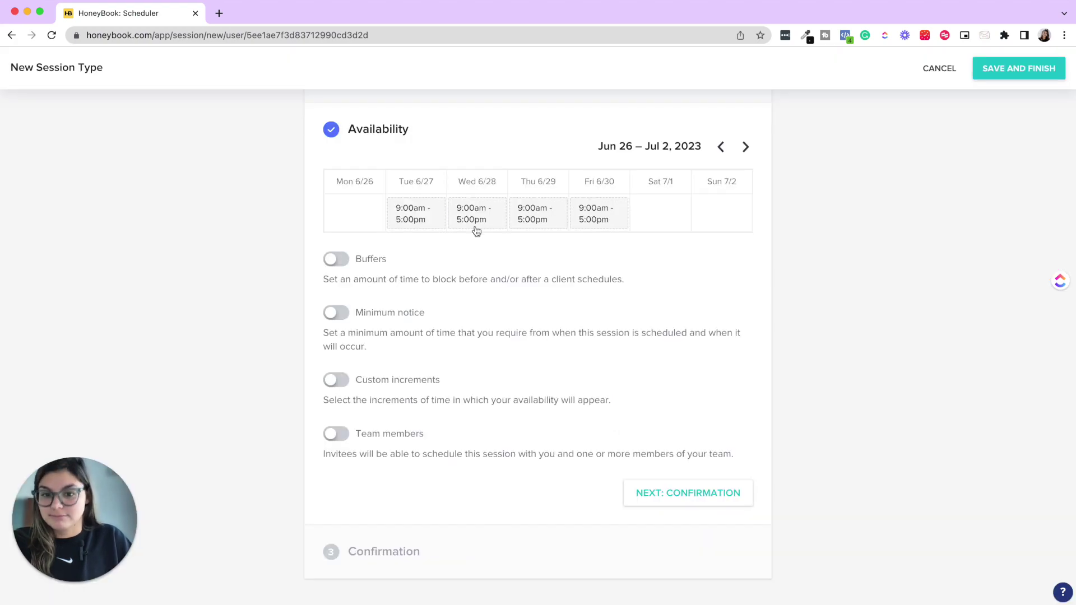
left_click(473, 226)
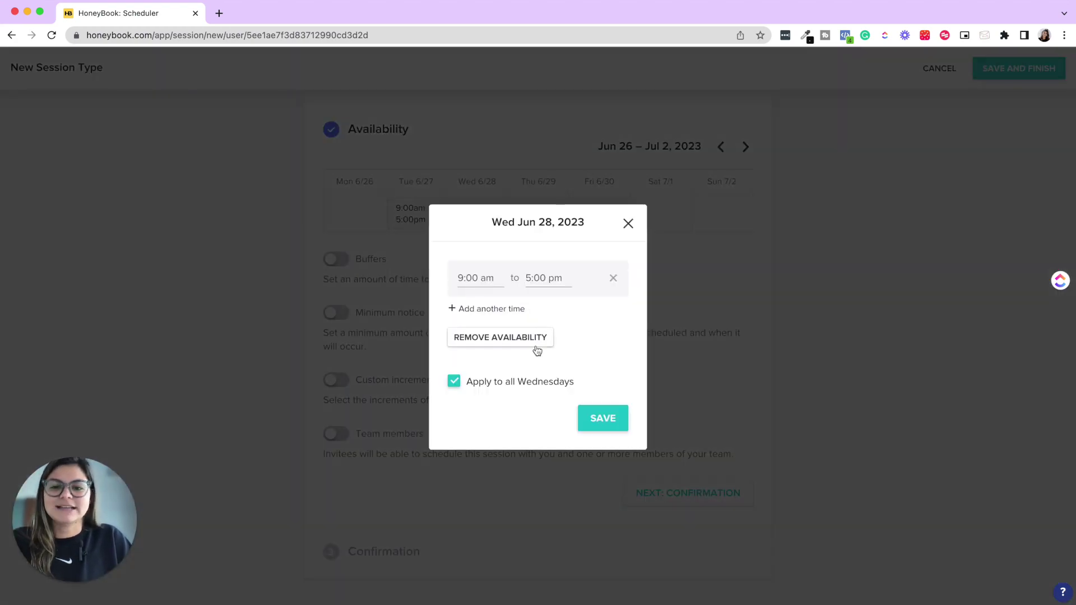
left_click(516, 338)
left_click(602, 416)
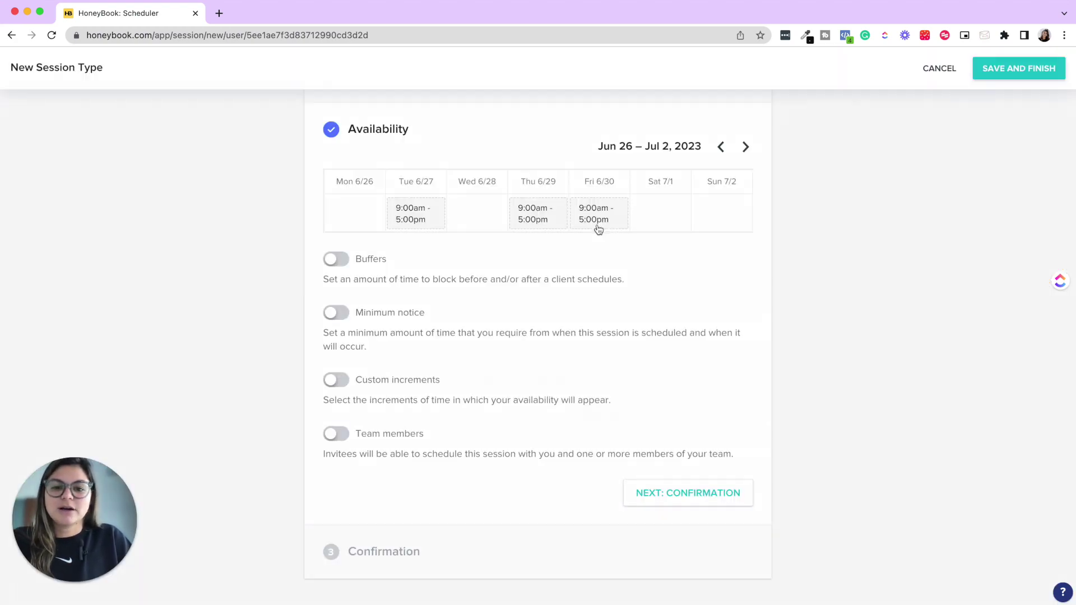
left_click(598, 216)
left_click(531, 338)
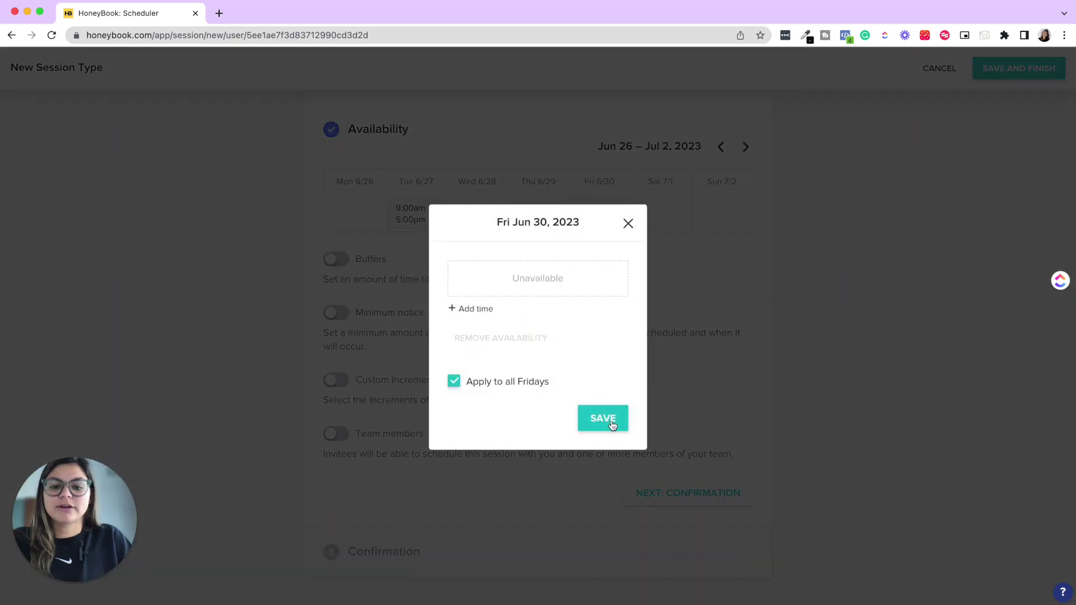
left_click(612, 425)
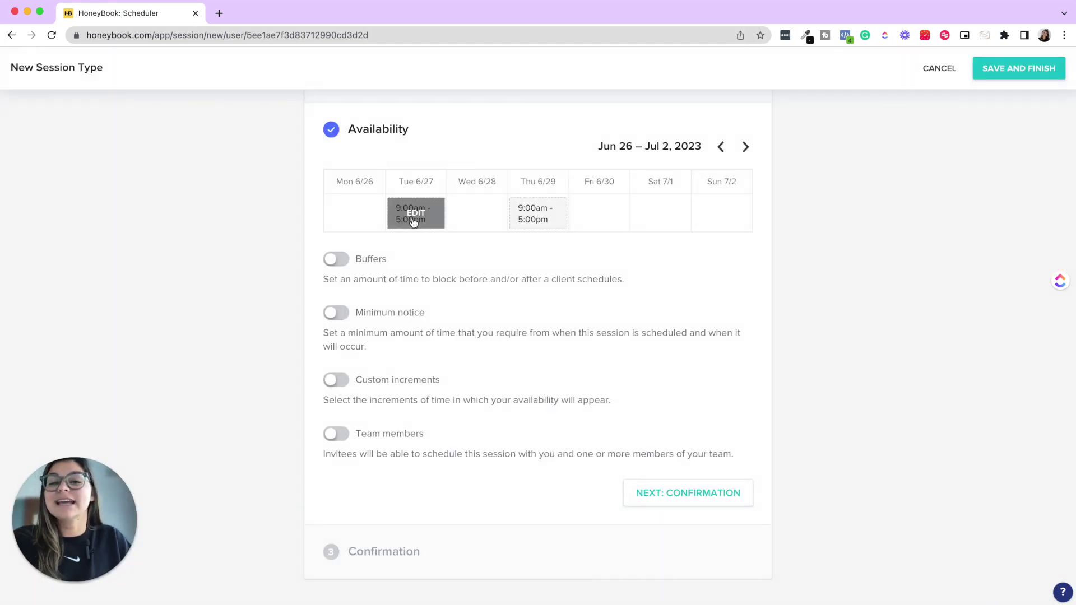
Replace Tuesday's hours with 10:00am–12:00pm and 3:00pm–5:00pm.
left_click(412, 218)
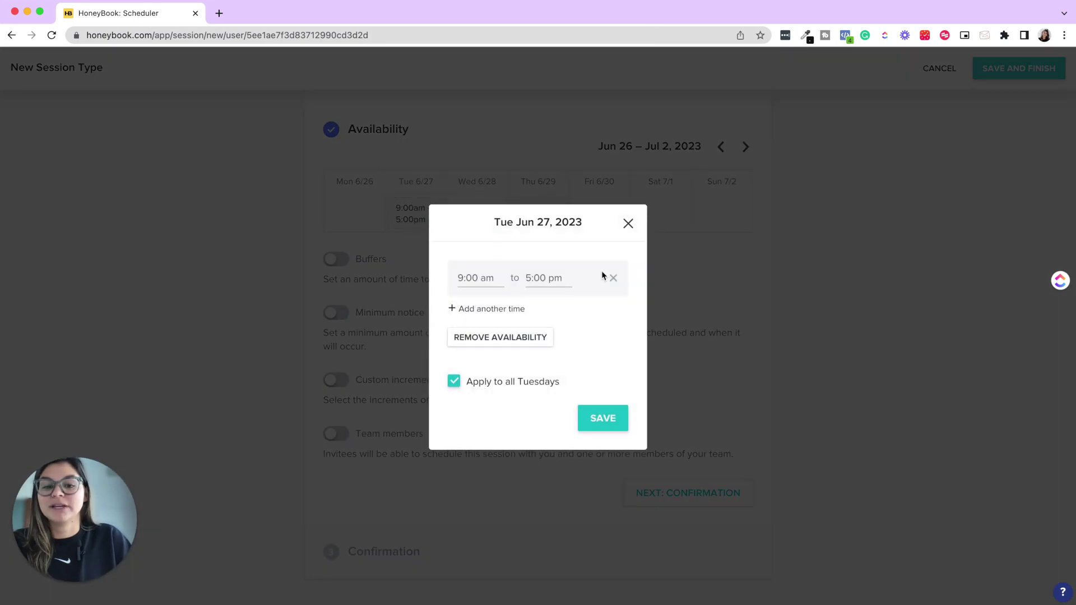
left_click(612, 278)
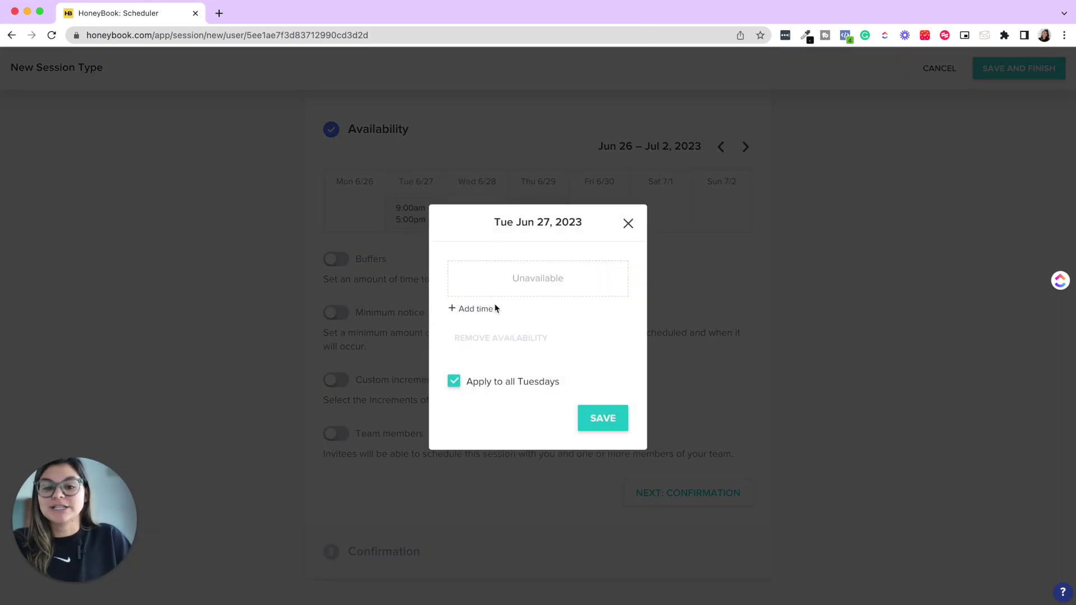
left_click(465, 308)
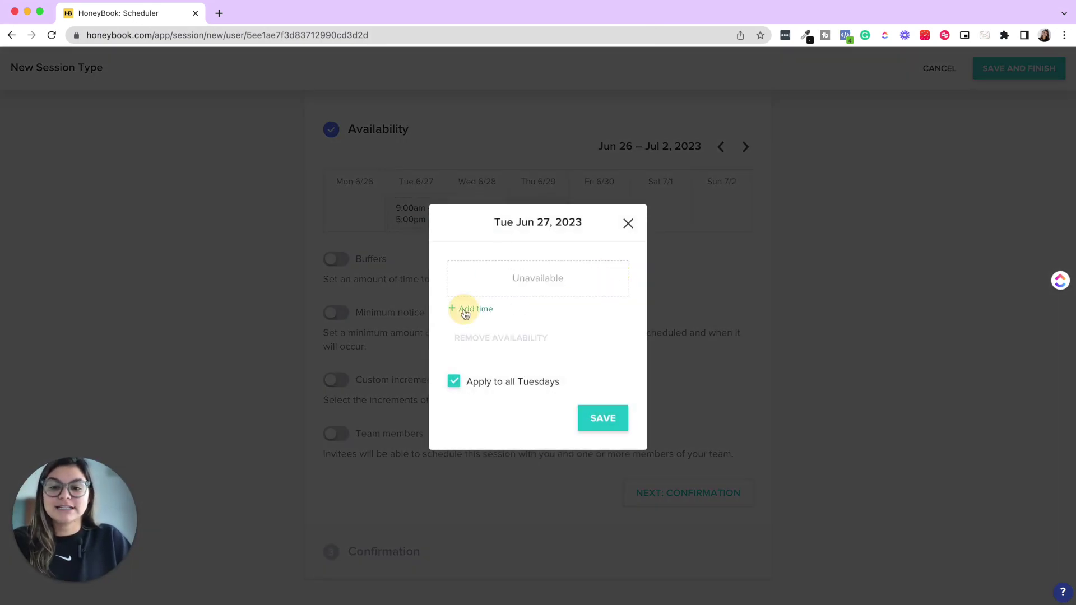
left_click(477, 276)
type("10")
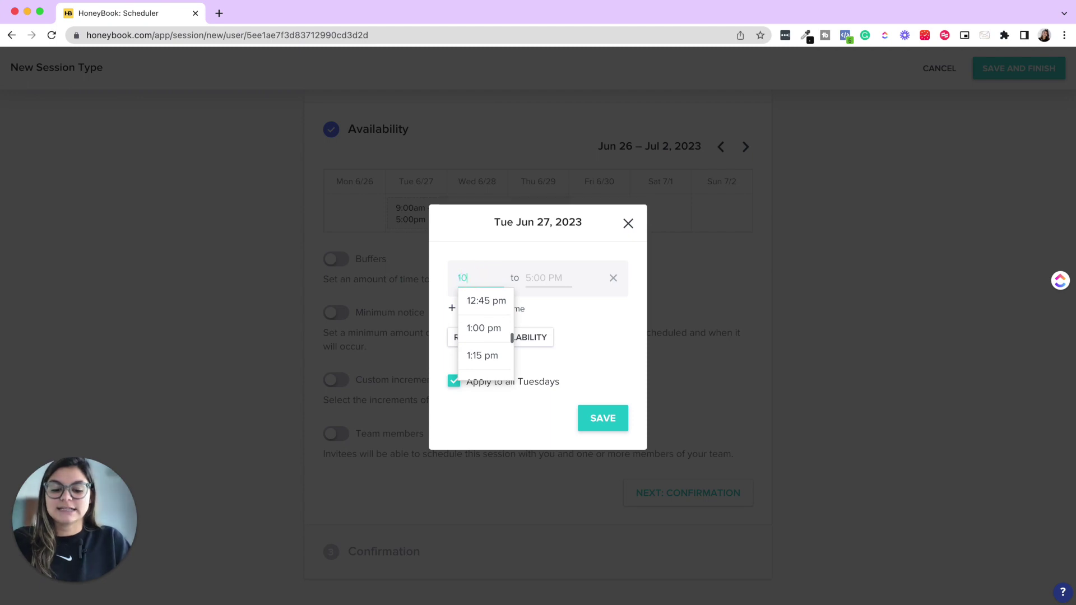
key("Return")
left_click(549, 278)
type("12")
key("Return")
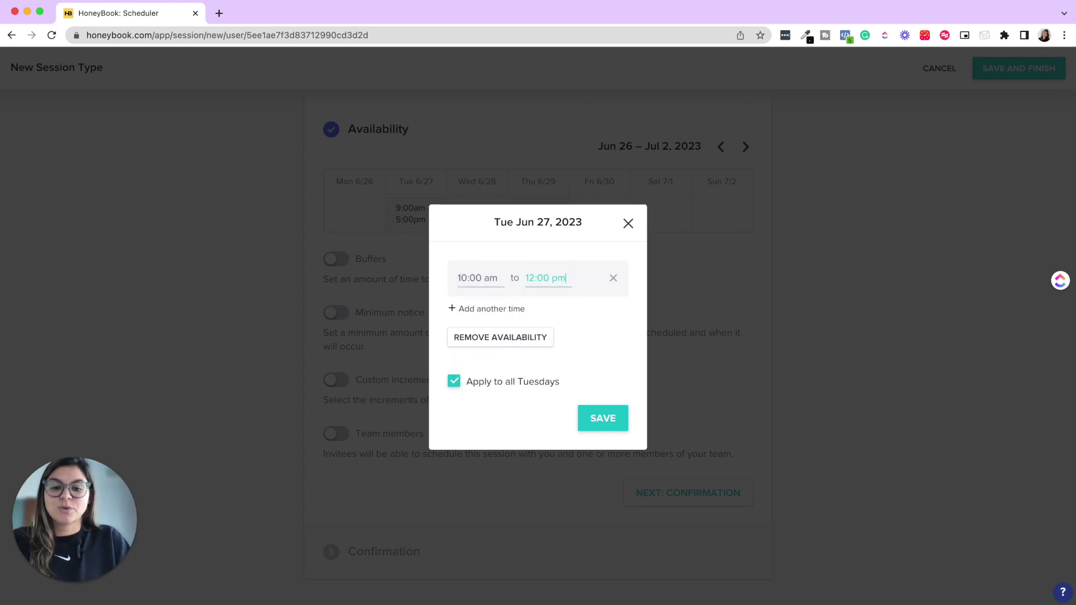
left_click(506, 308)
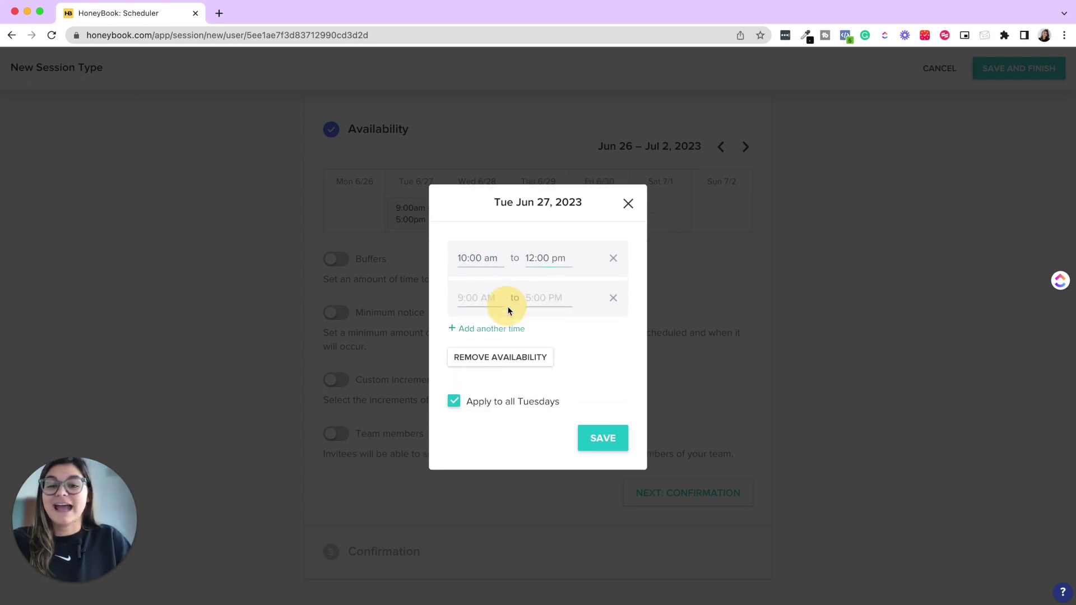
left_click(480, 296)
type("3p")
key("Return")
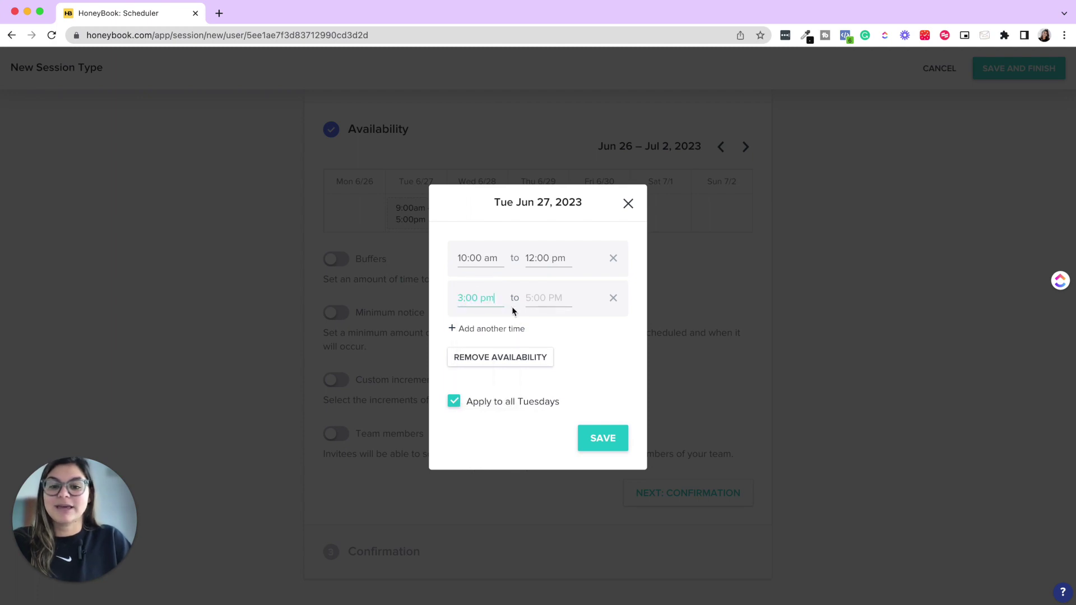
left_click(544, 297)
type("5p")
key("Return")
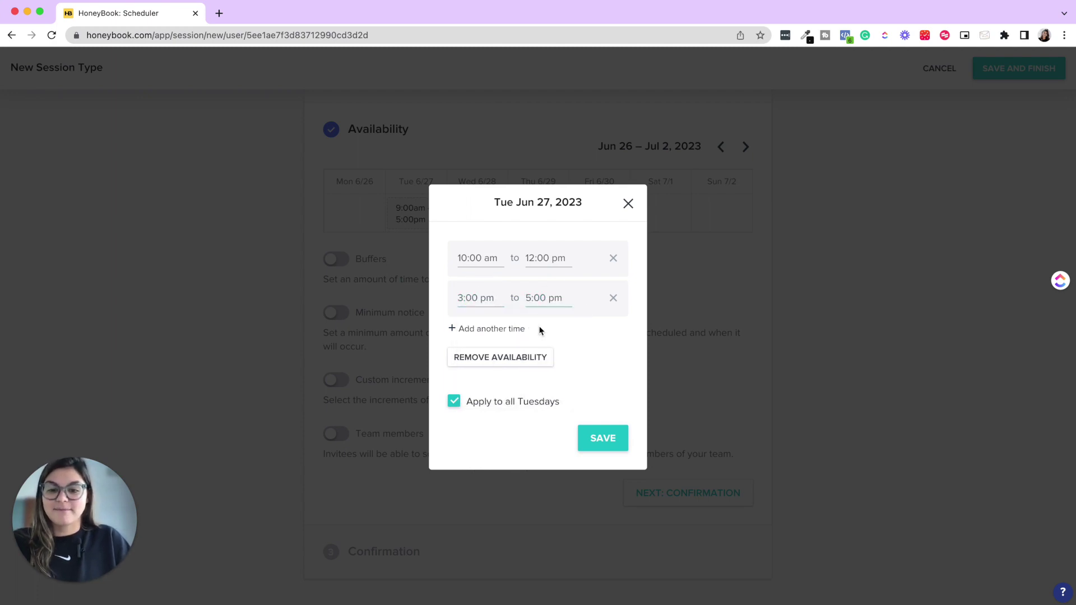
left_click(601, 443)
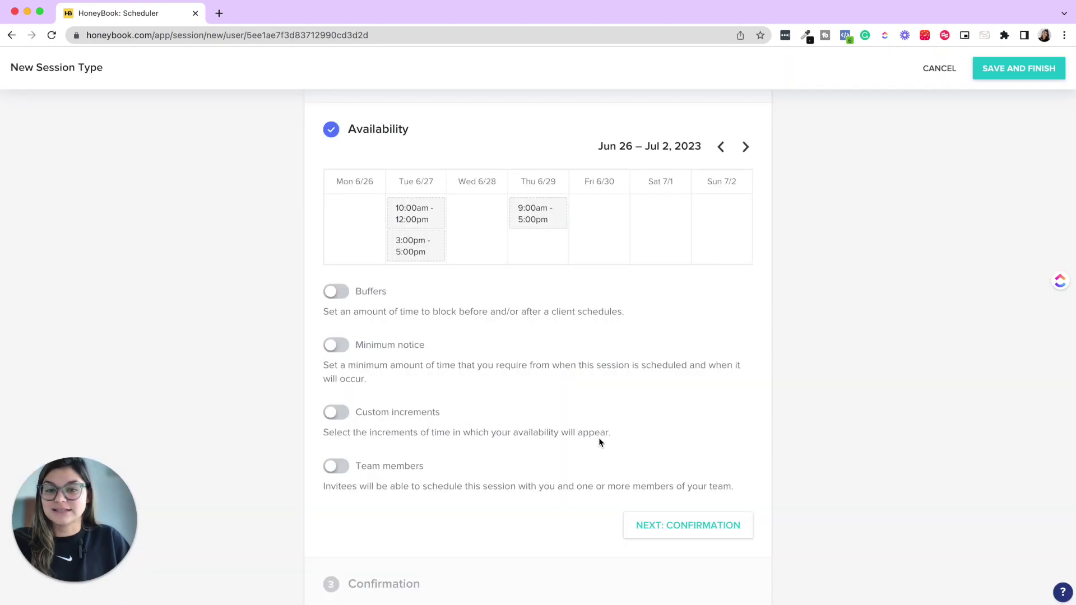
Change Thursday's hours to 12:00pm–5:00pm.
left_click(539, 220)
left_click(481, 275)
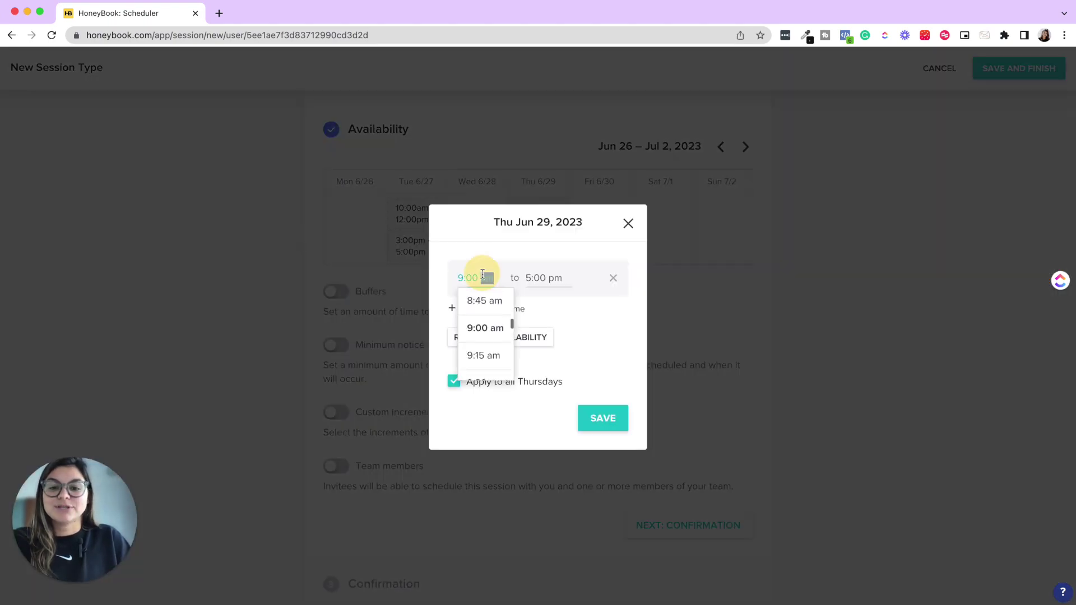
double_click(481, 276)
type("12:00 pm")
key("Return")
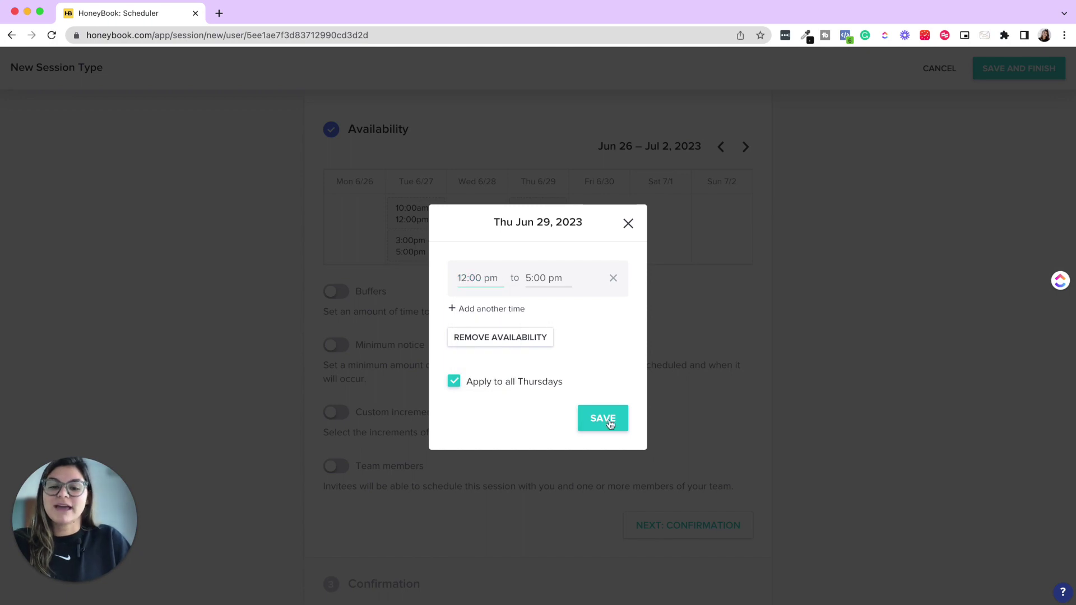
left_click(610, 423)
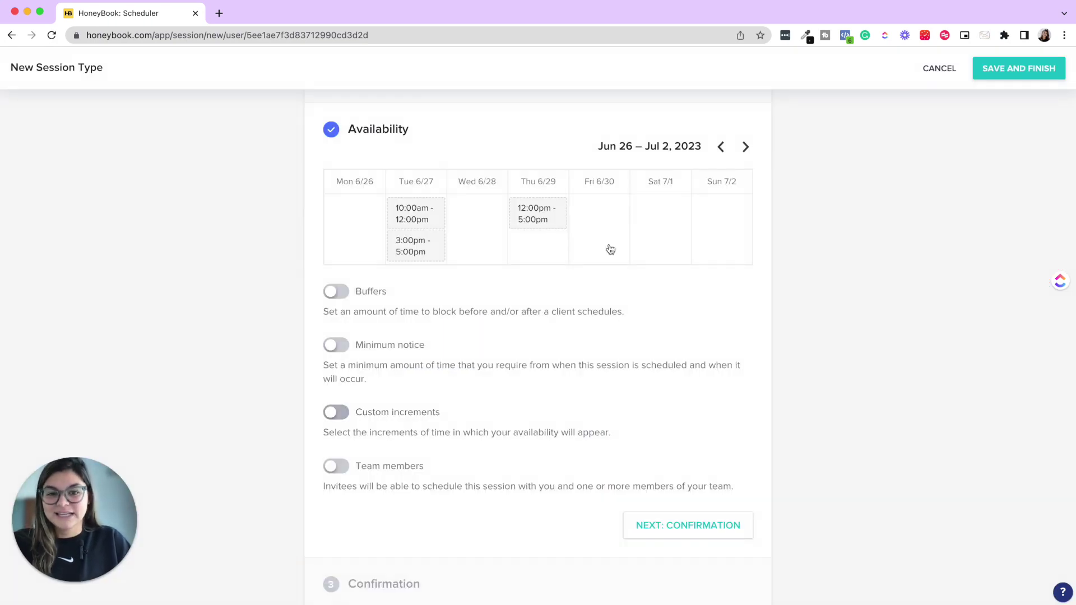
Give Wednesday July 5 alone a 12:00pm–3:00pm range, not all Wednesdays.
left_click(744, 148)
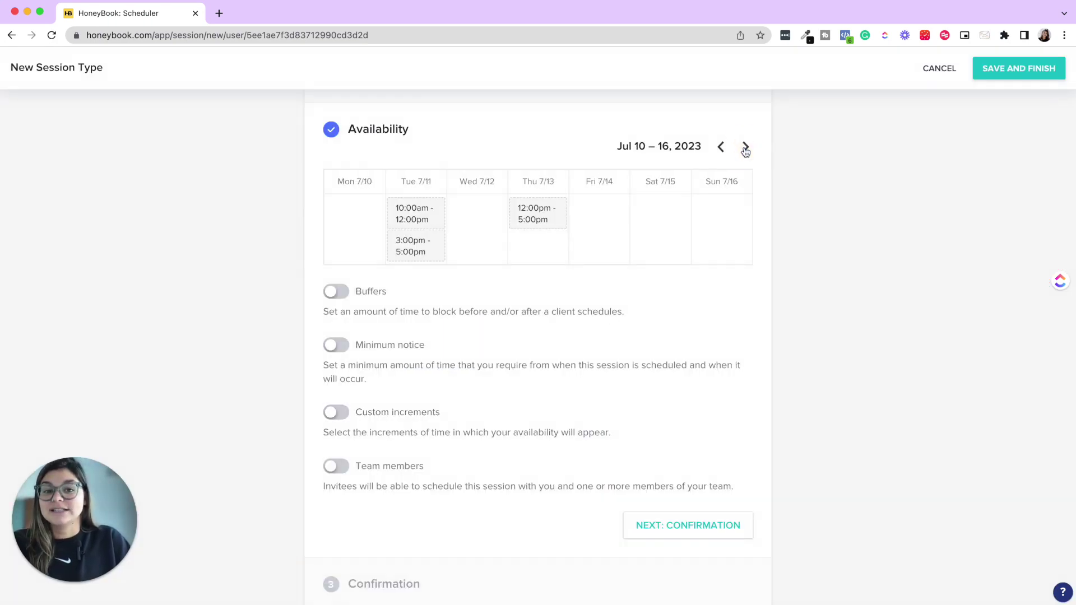
left_click(745, 147)
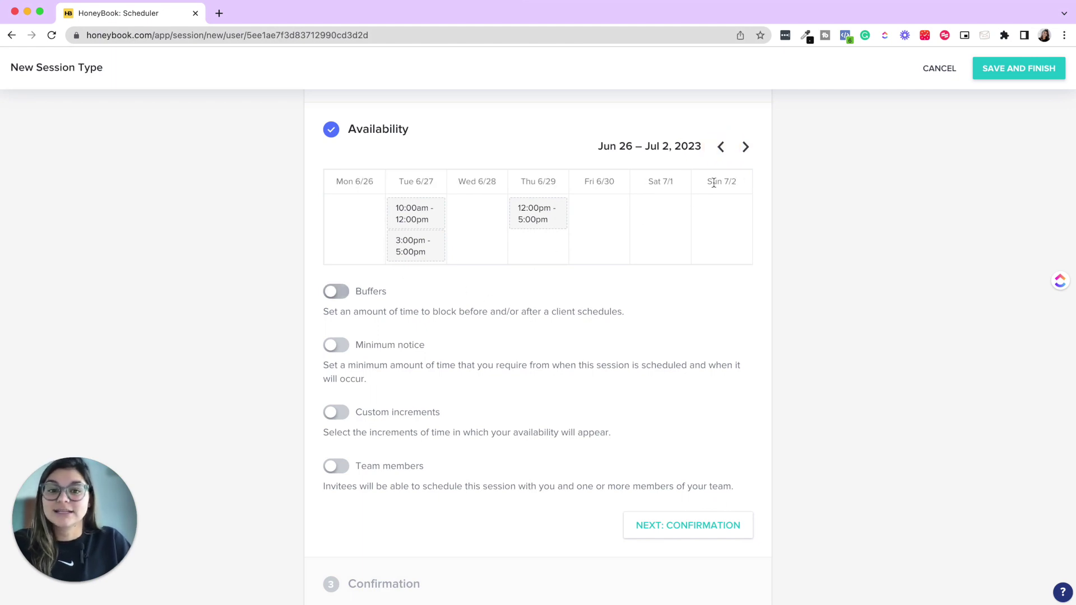
left_click(745, 147)
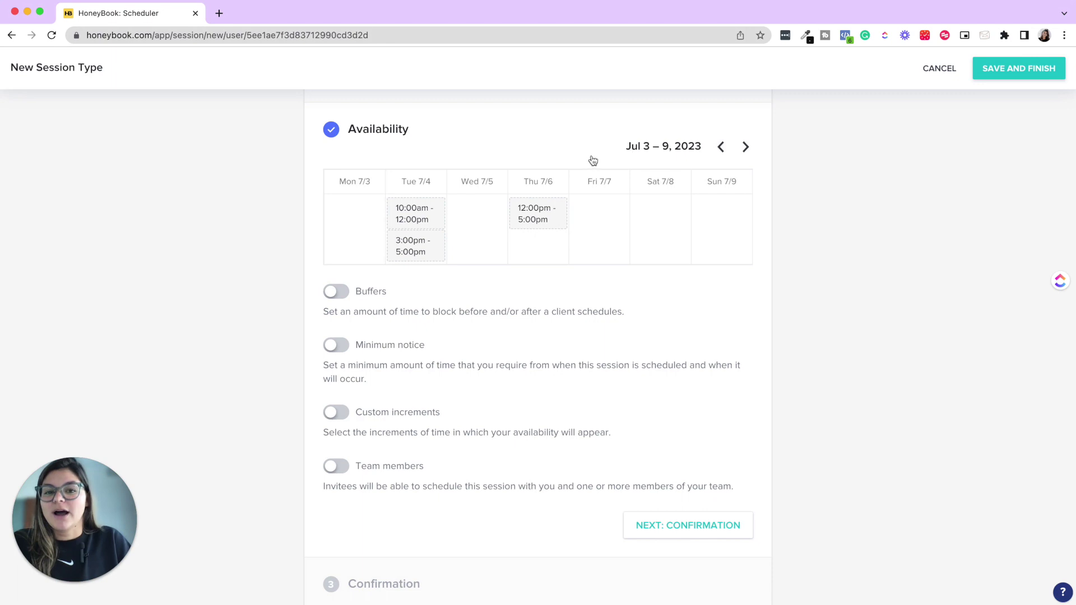
left_click(486, 215)
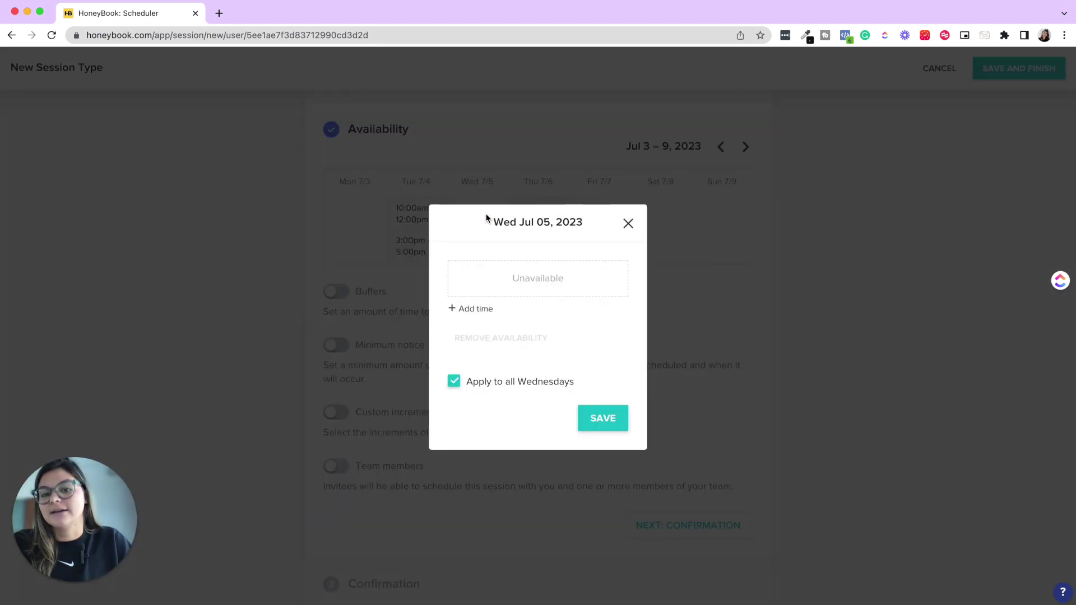
left_click(501, 292)
left_click(486, 279)
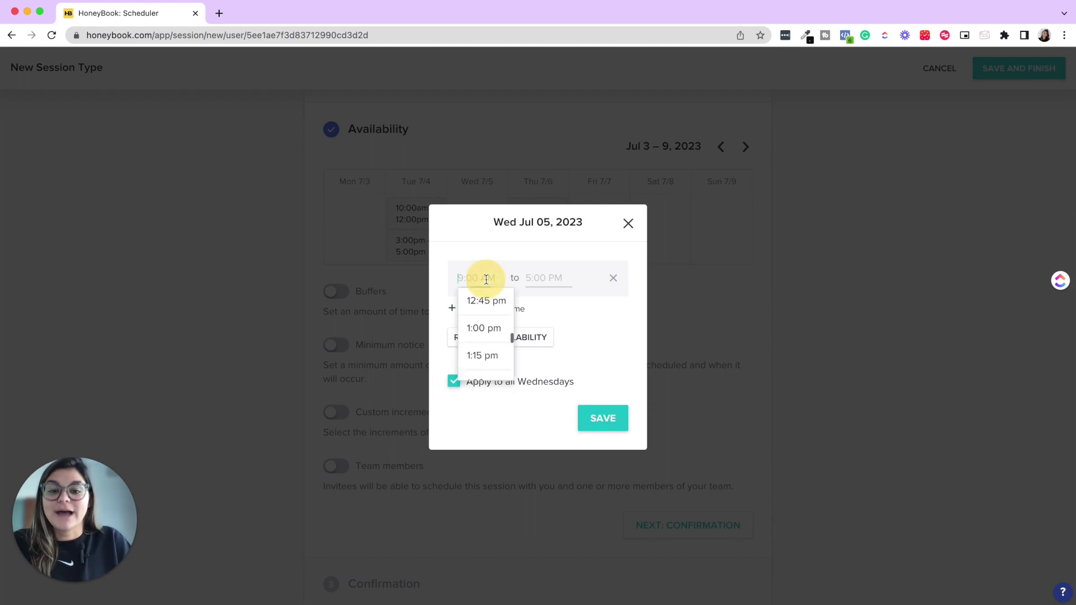
type("12pm")
key("Return")
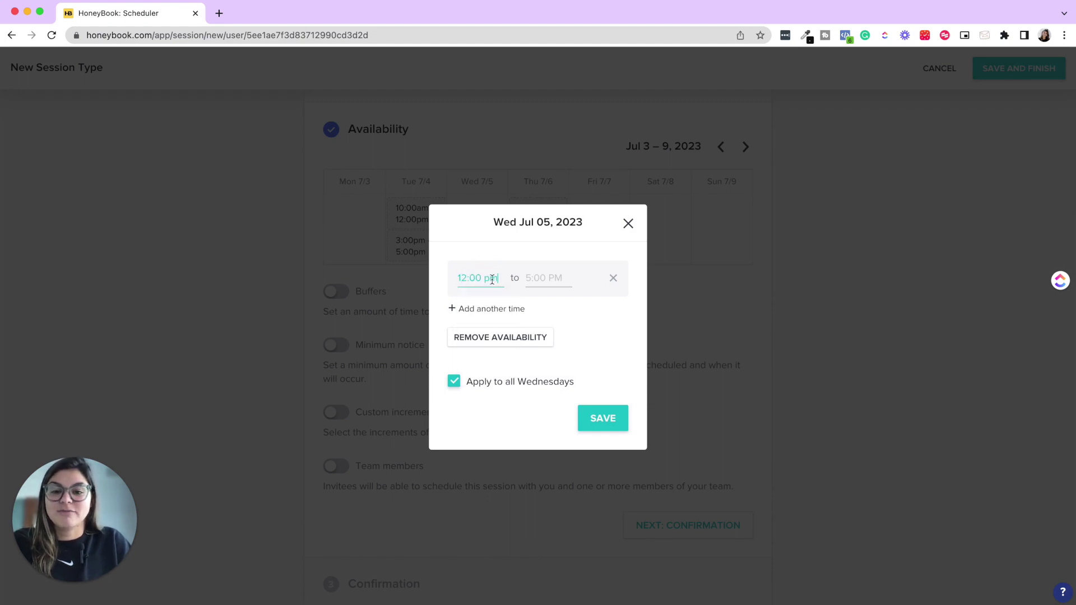
left_click(536, 278)
type("3pm")
key("Return")
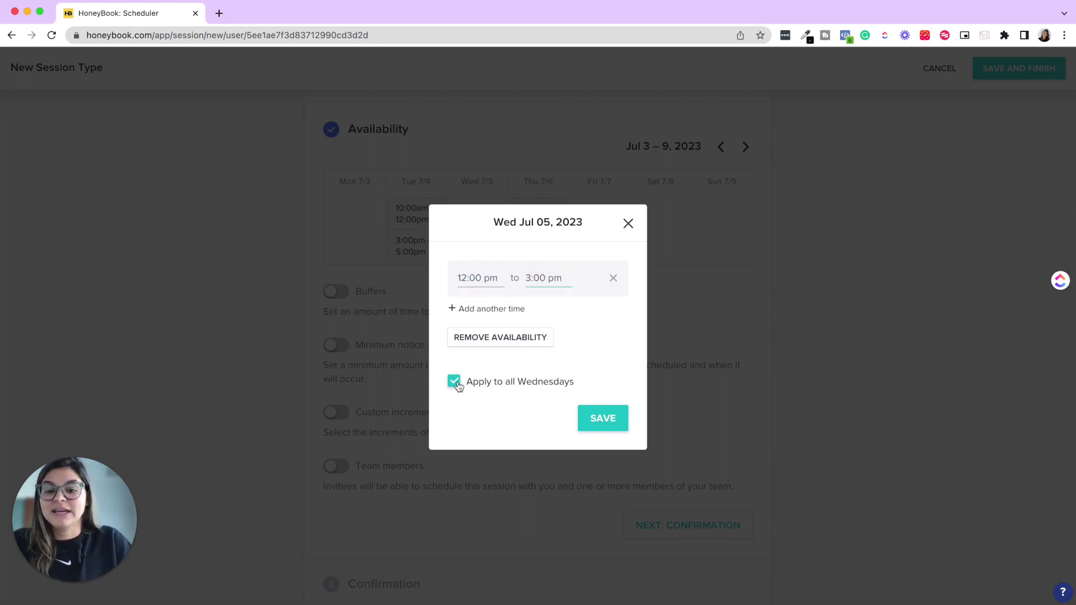
left_click(454, 381)
left_click(593, 425)
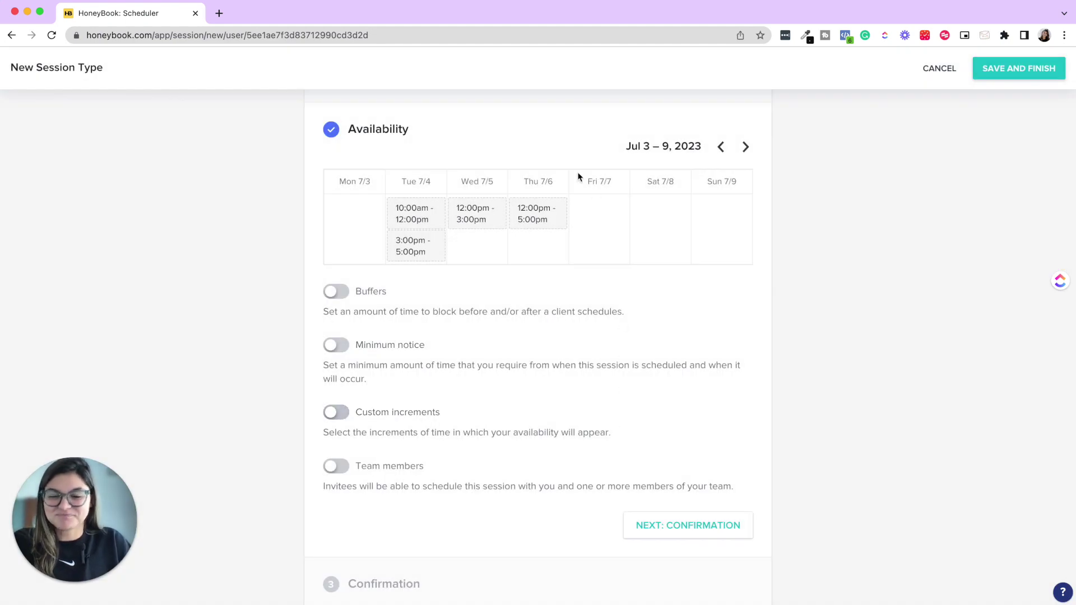
left_click(744, 147)
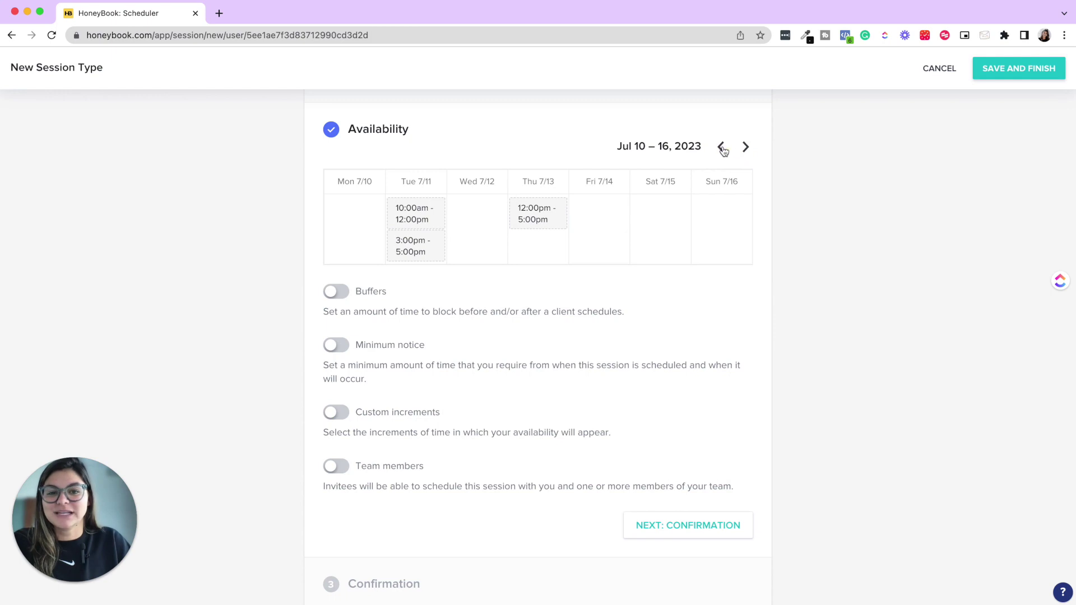
left_click(720, 147)
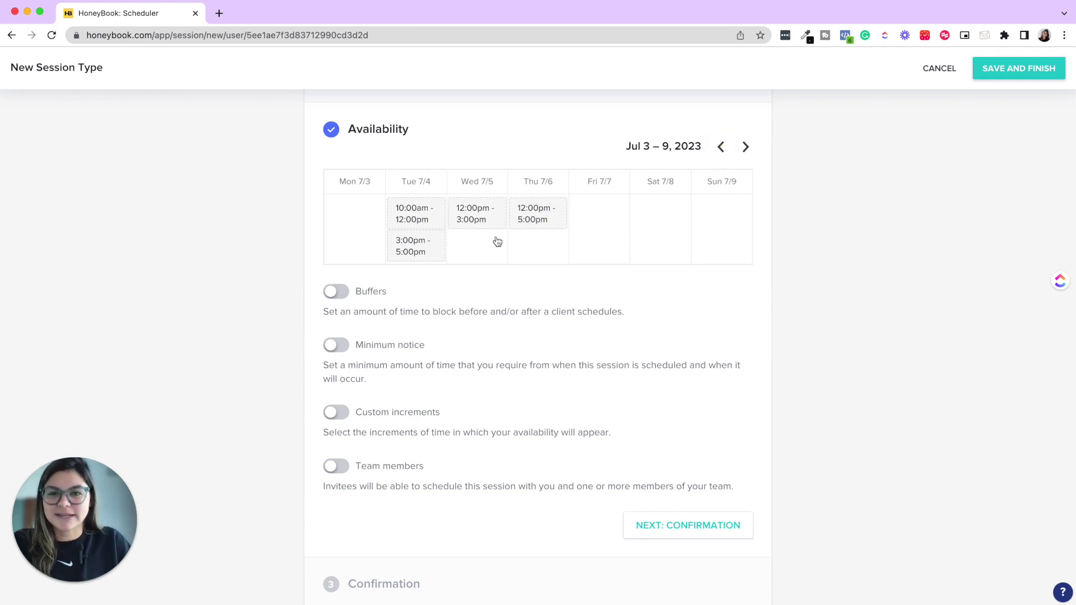
scroll(497, 241, "down", 1)
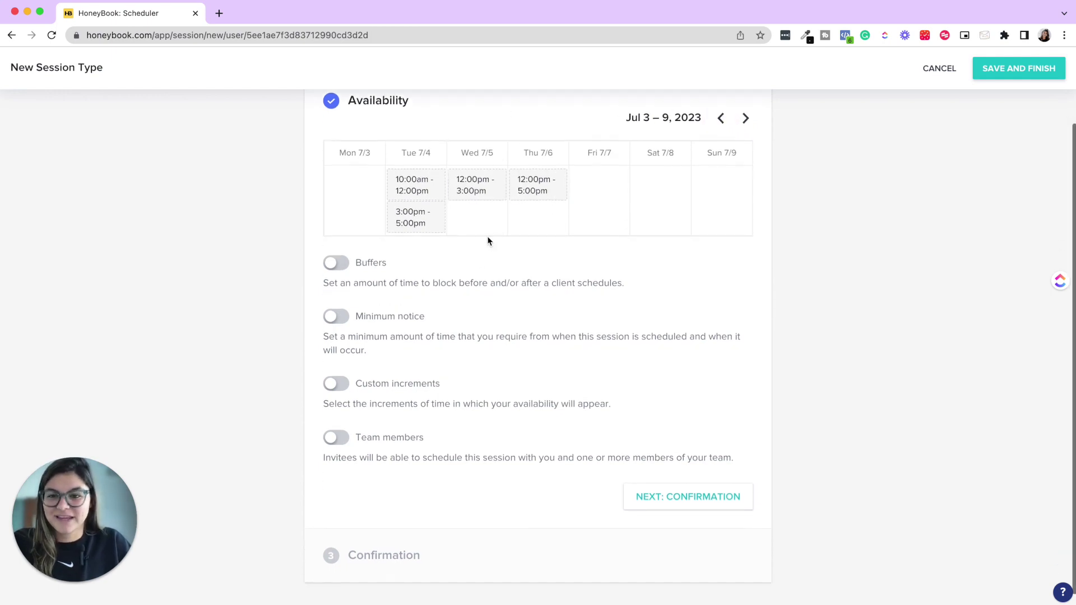
Turn on buffers and remove the before-session buffer, keeping 30 minutes after.
left_click(336, 262)
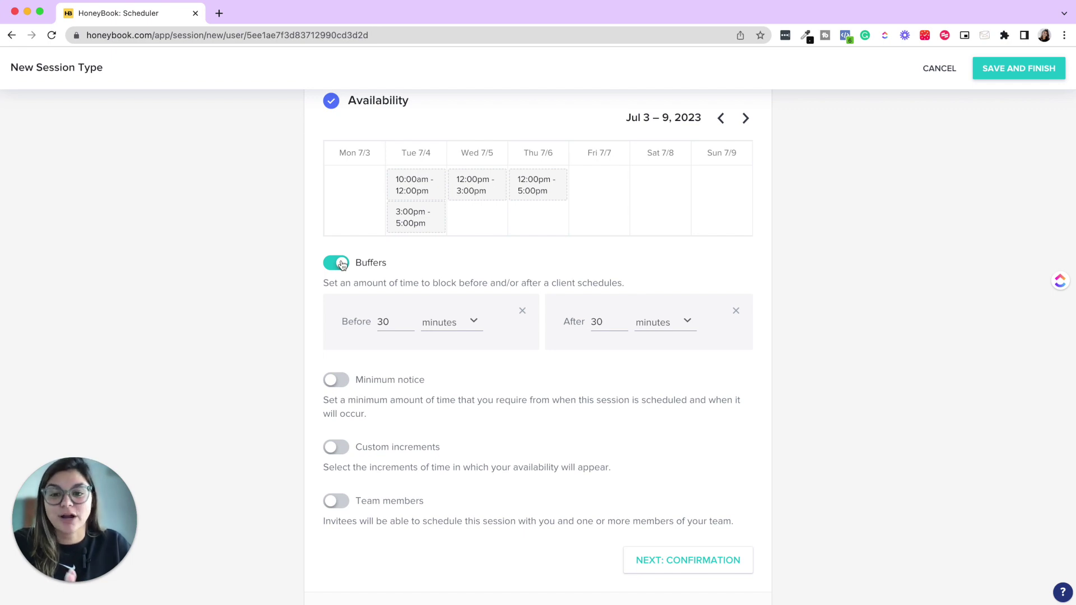
left_click(409, 318)
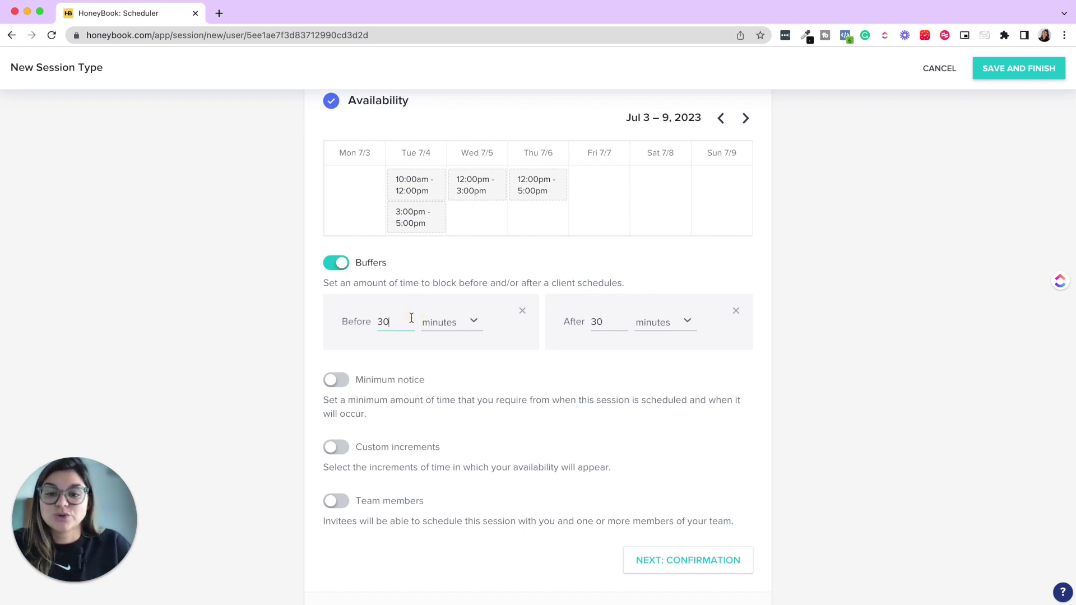
left_click(442, 344)
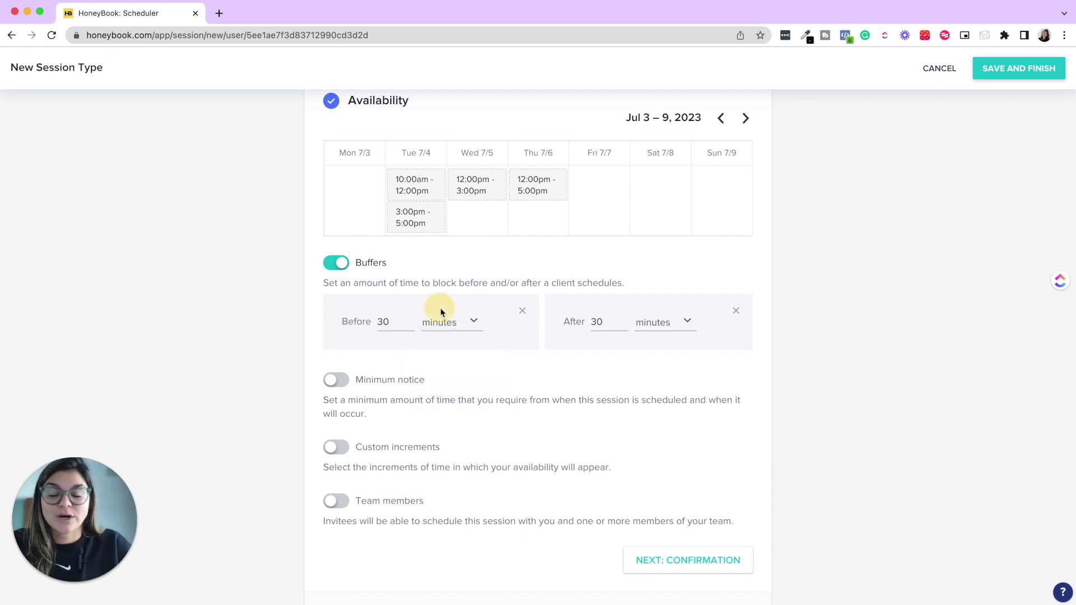
left_click(522, 310)
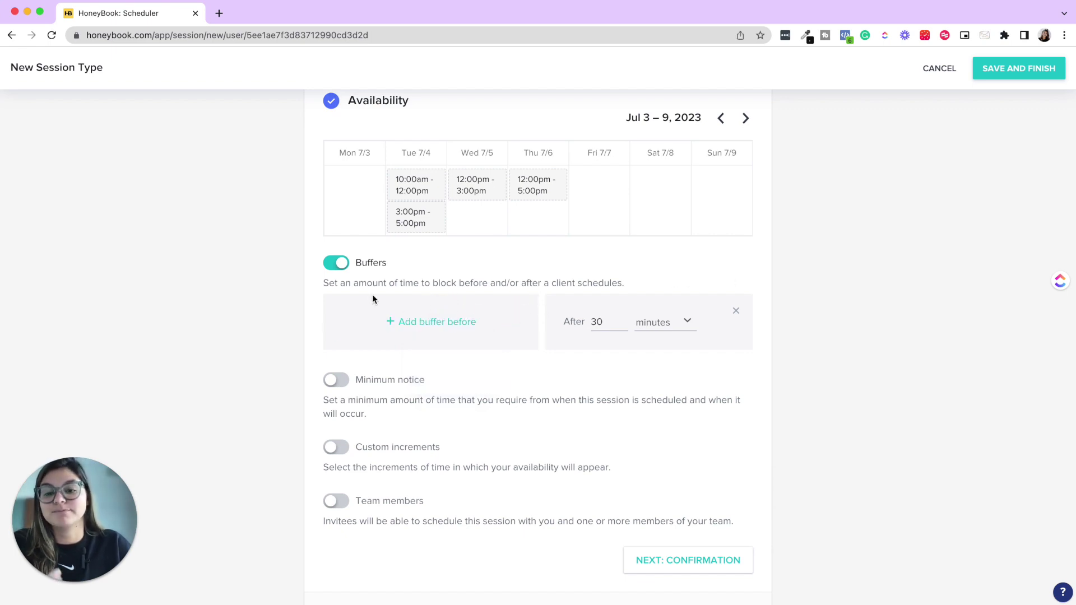
Enable 2-day minimum notice and 30-minute custom increments, leaving team members off.
left_click(339, 381)
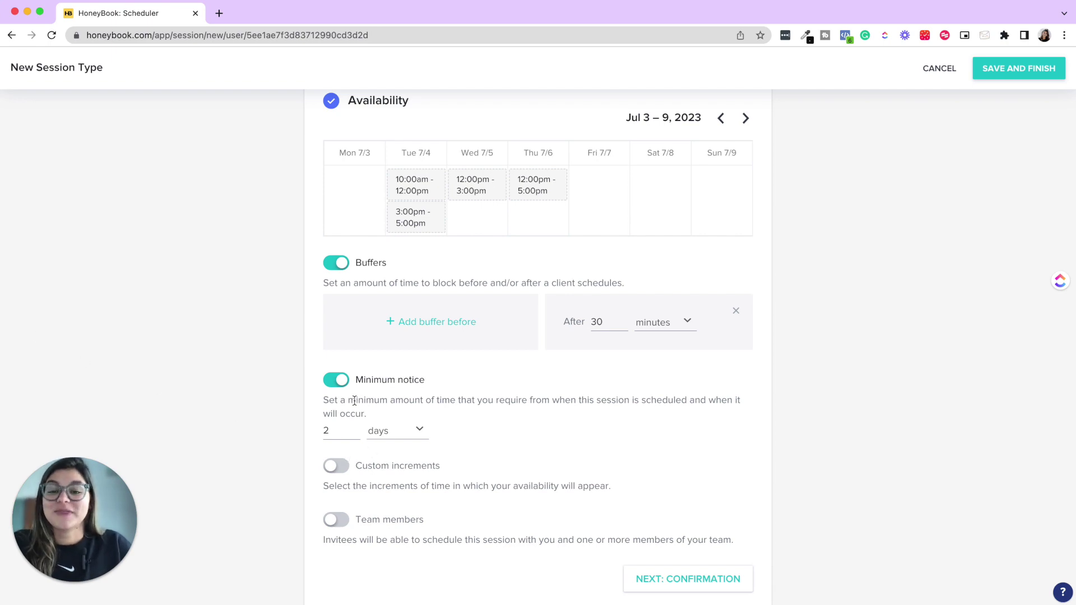
left_click(336, 466)
scroll(340, 469, "down", 3)
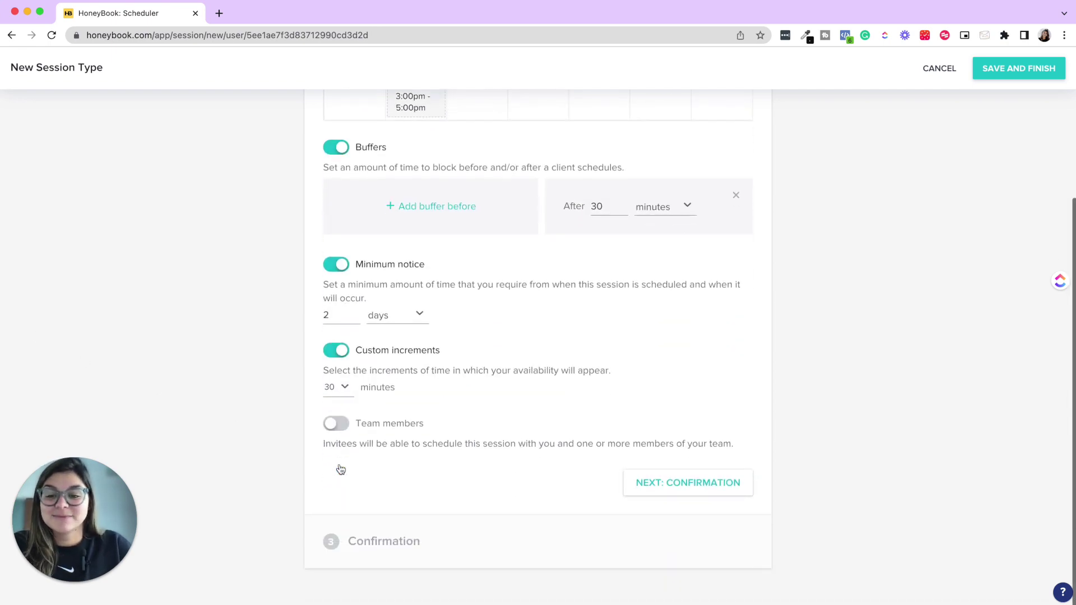
left_click(343, 388)
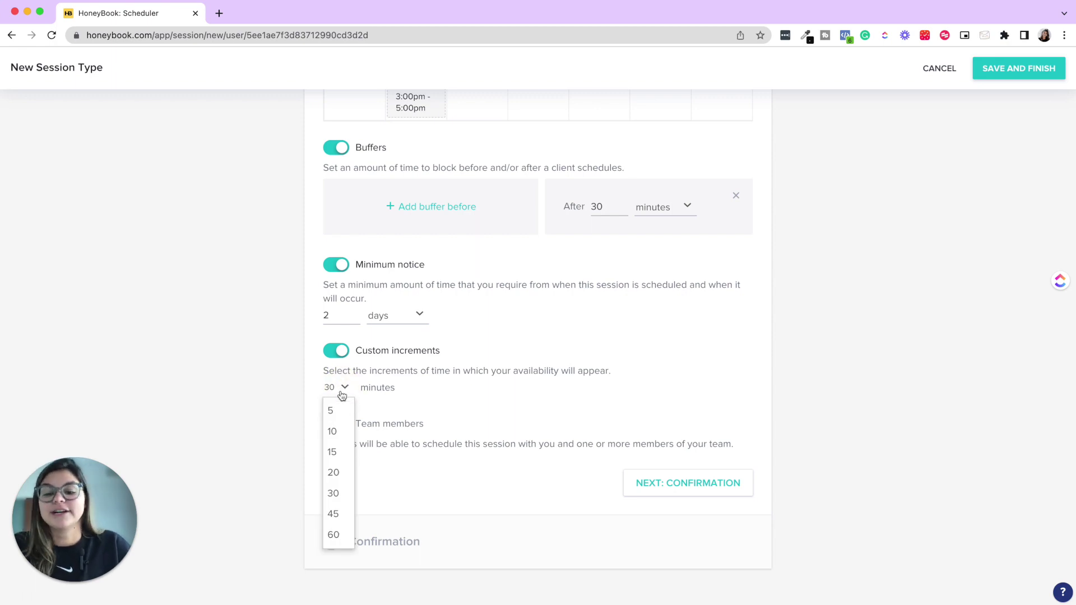
left_click(447, 409)
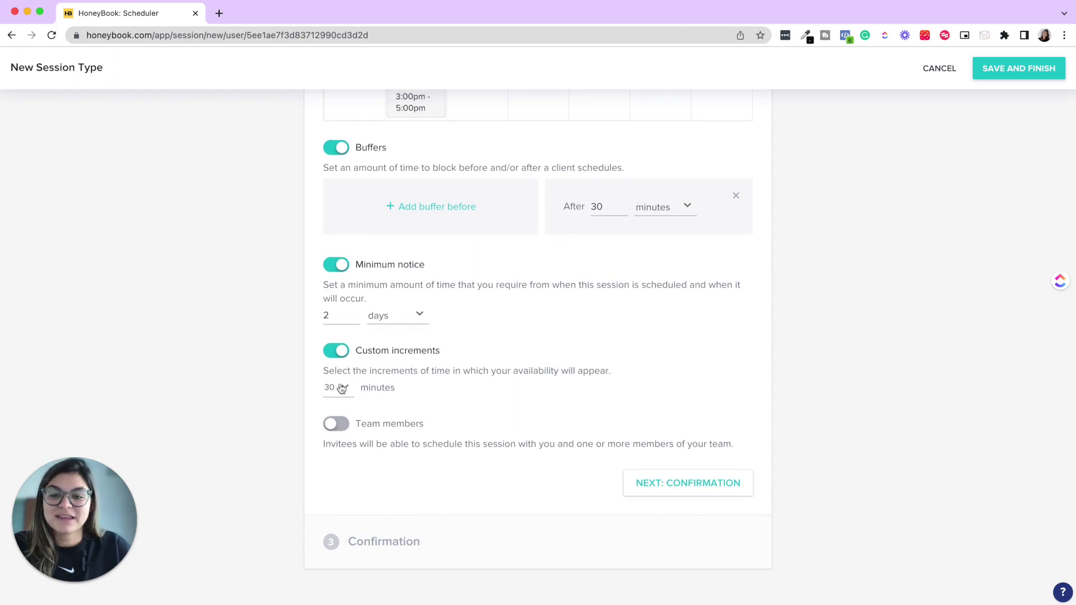
left_click(336, 423)
scroll(360, 420, "down", 3)
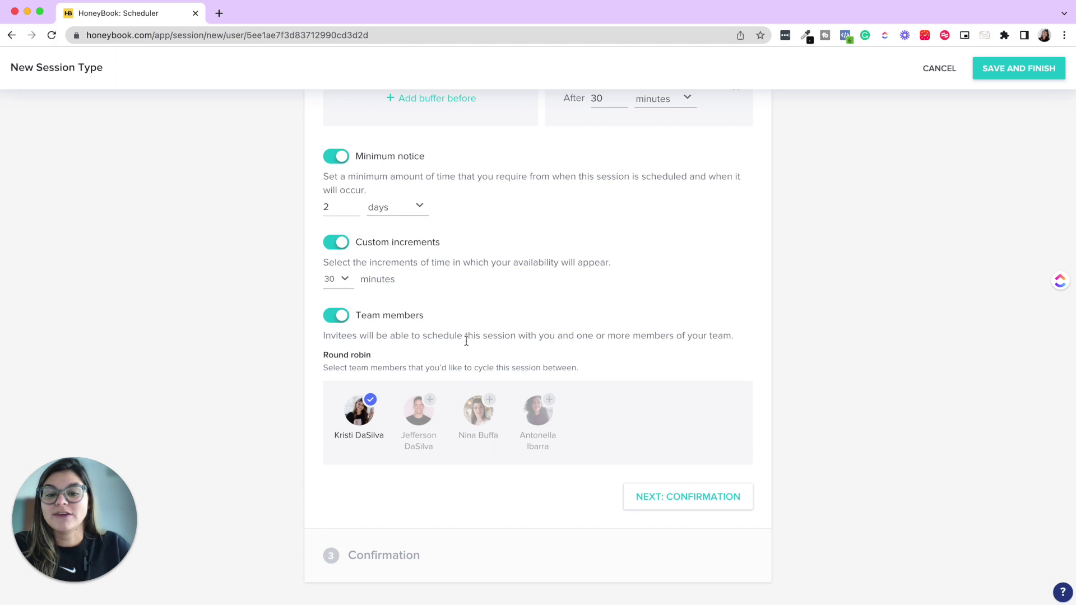
scroll(639, 334, "down", 1)
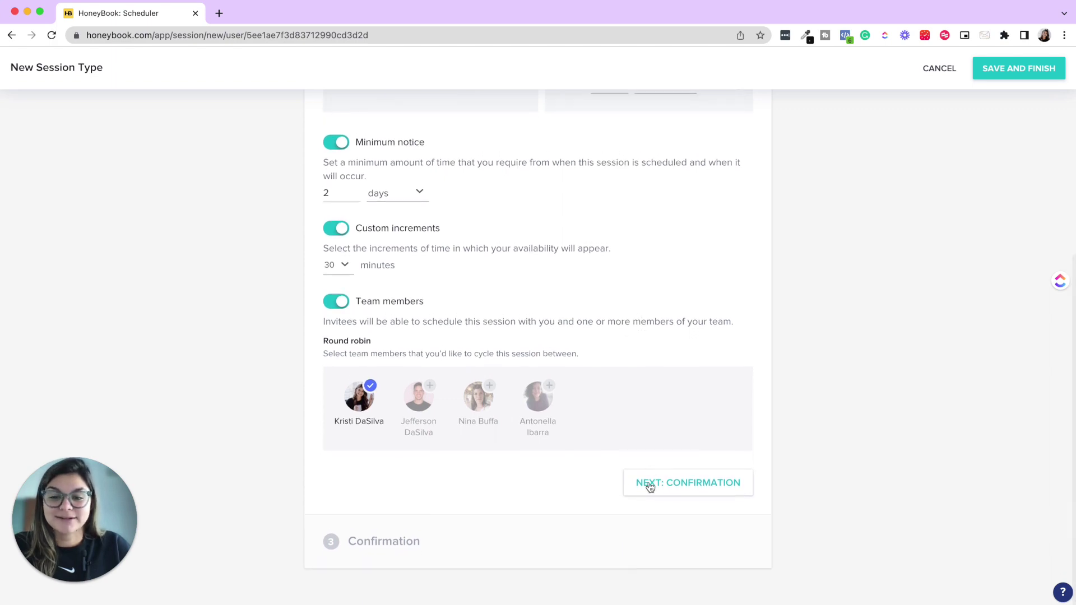
left_click(337, 301)
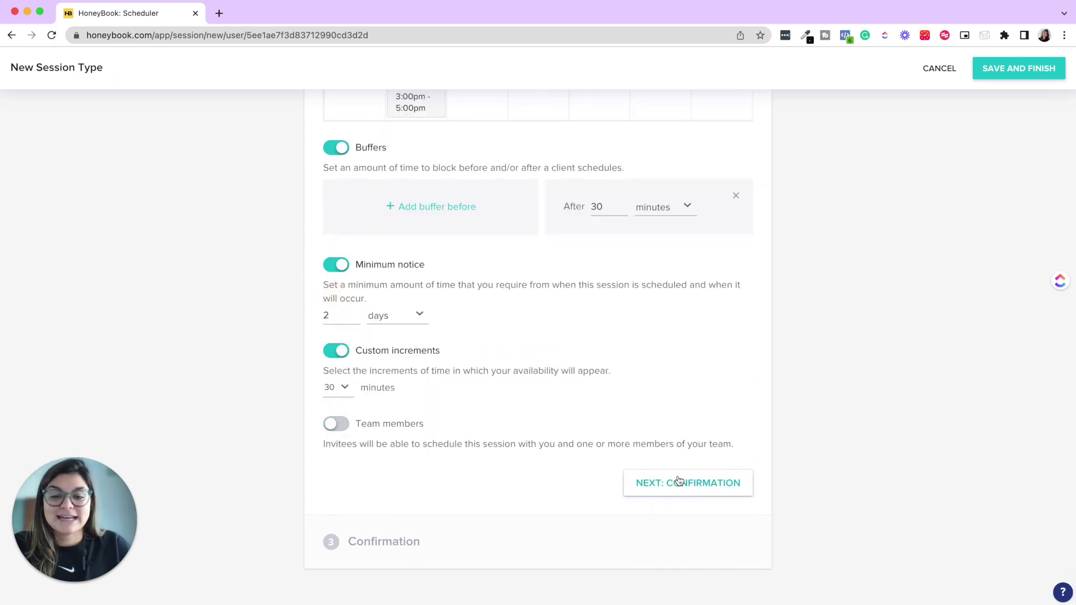
Review the confirmation message and save the 45 Minute Zoom Chat session type.
left_click(679, 482)
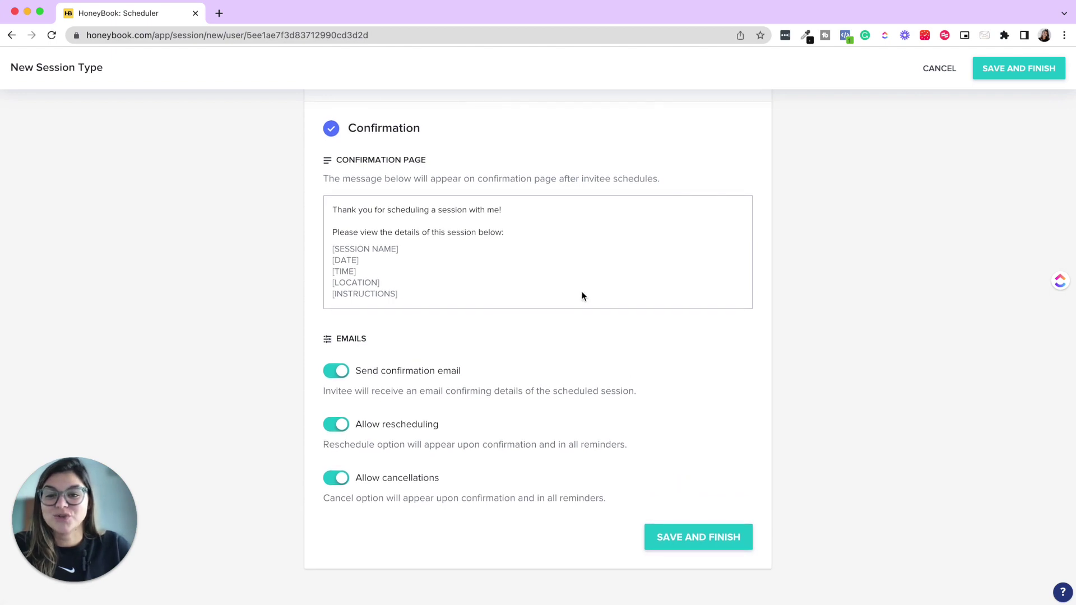
scroll(582, 292, "up", 1)
left_click_drag(521, 272, 327, 250)
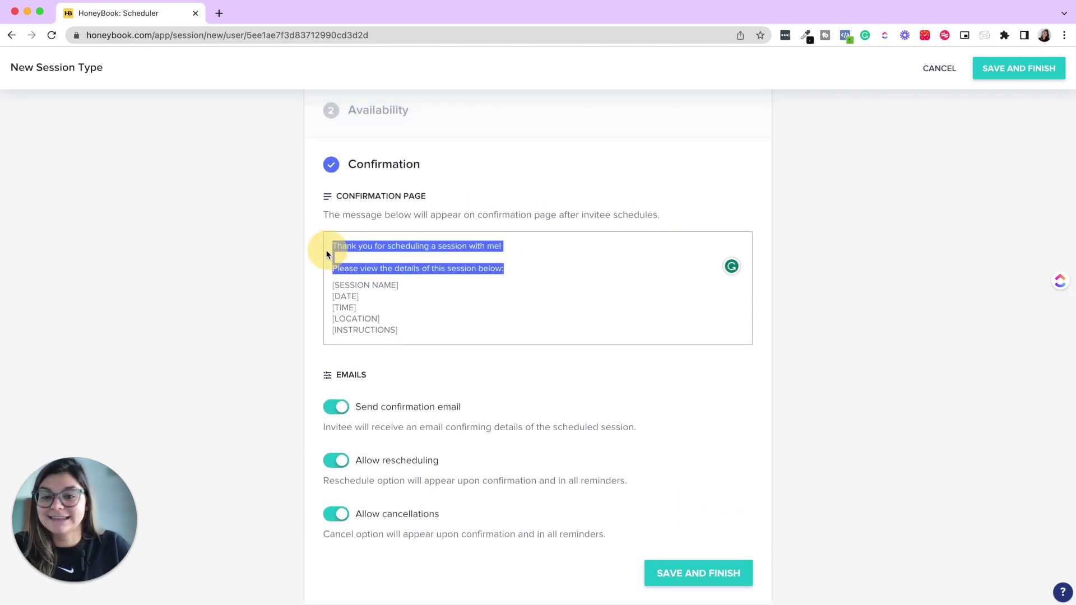
left_click(376, 252)
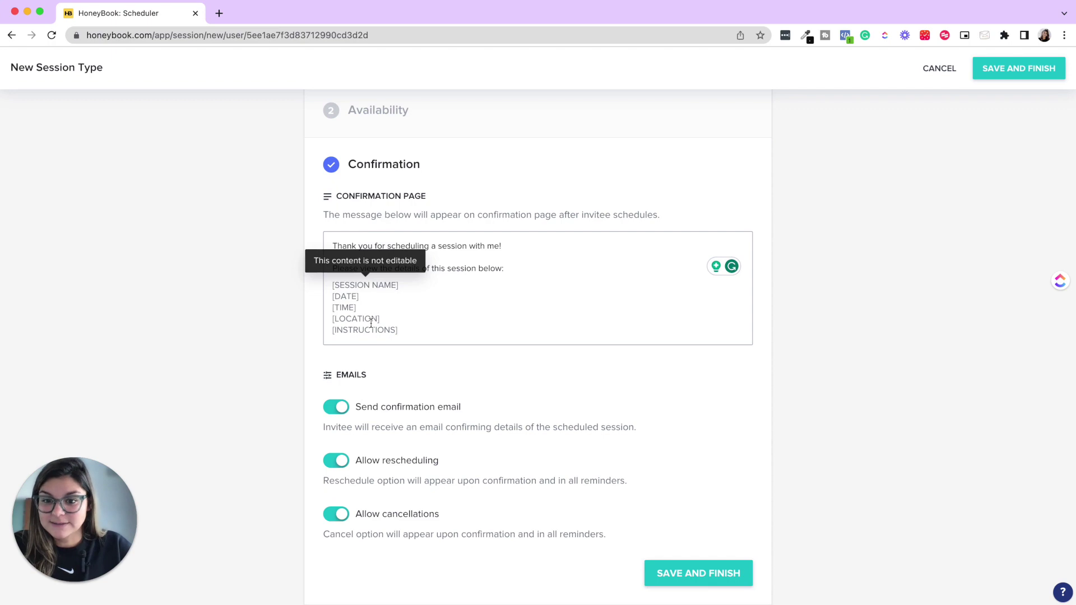
scroll(340, 370, "down", 1)
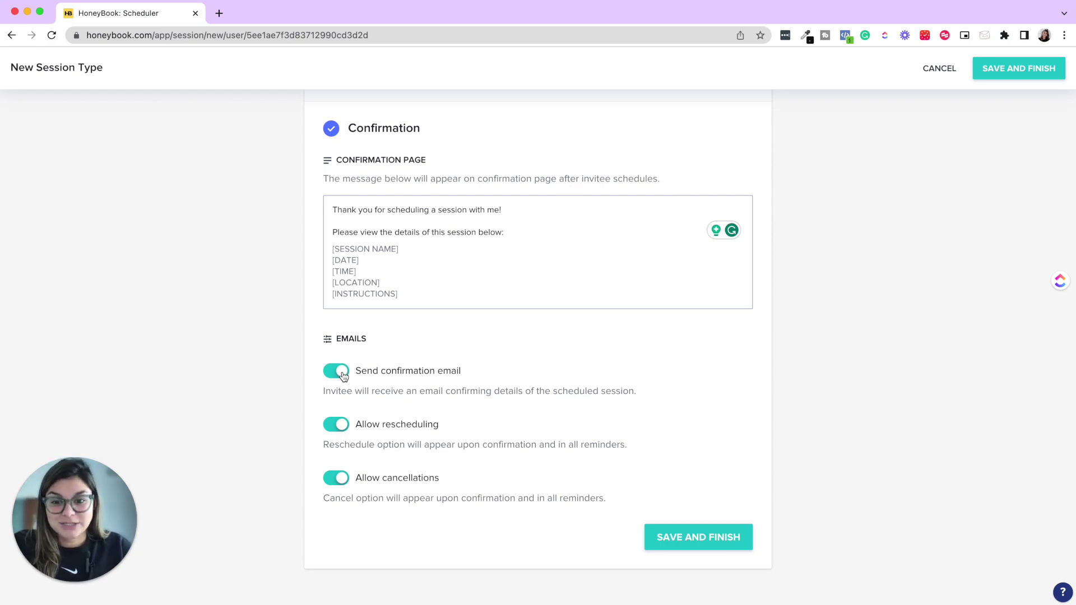
left_click(711, 538)
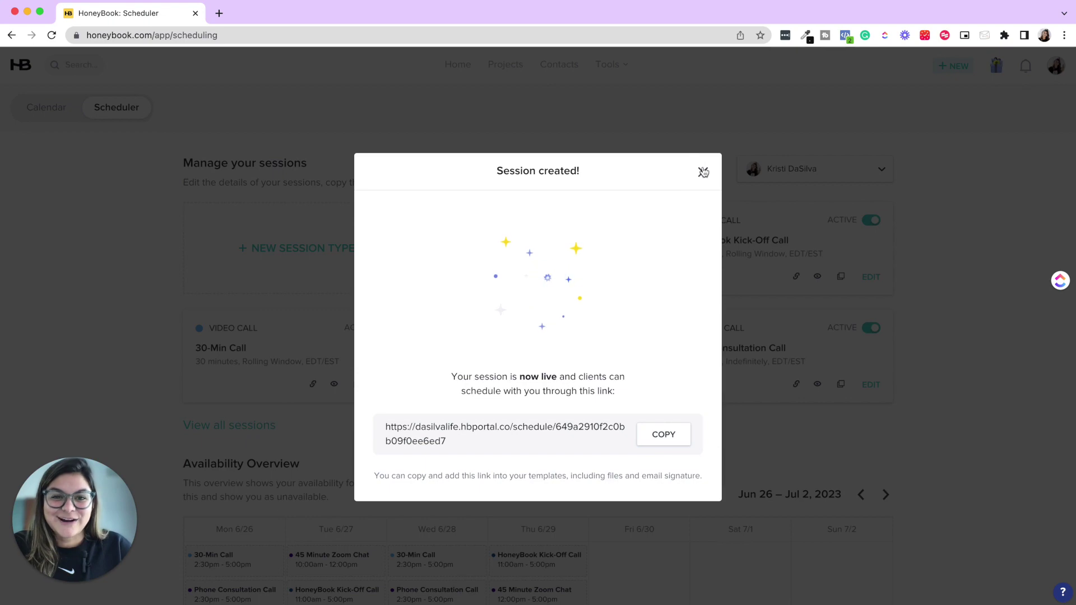
Copy the 45 Minute Zoom Chat booking link and toggle the session off and on.
left_click(704, 172)
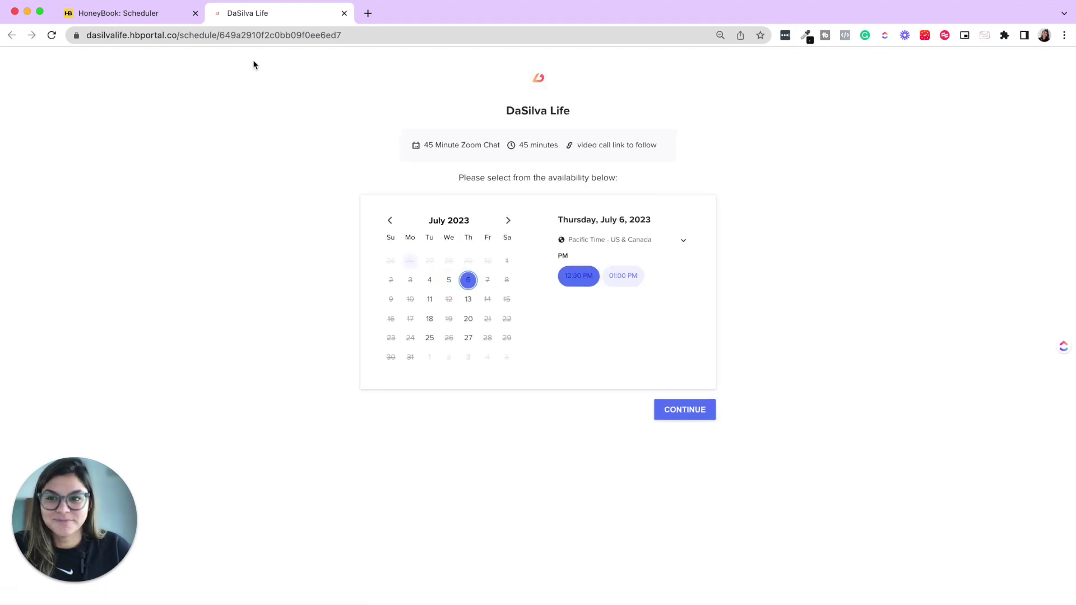
left_click(166, 21)
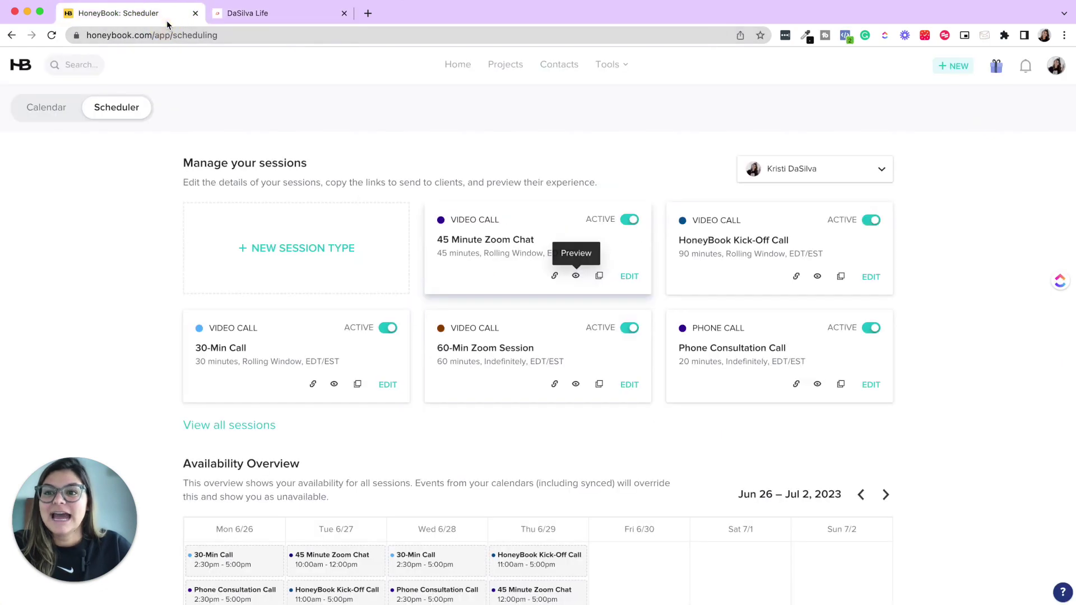
left_click(556, 277)
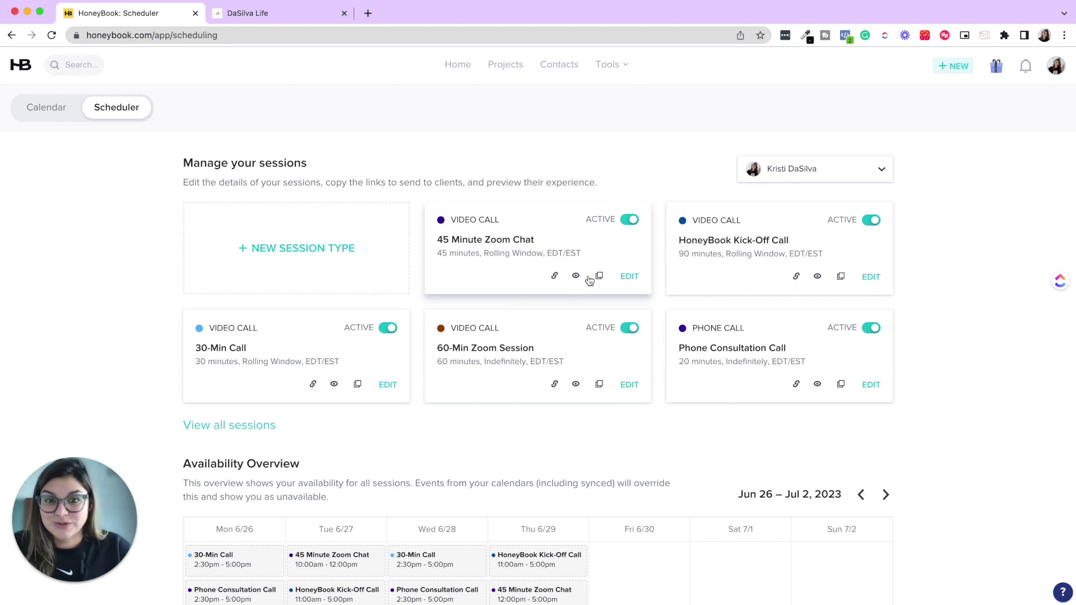
left_click(630, 221)
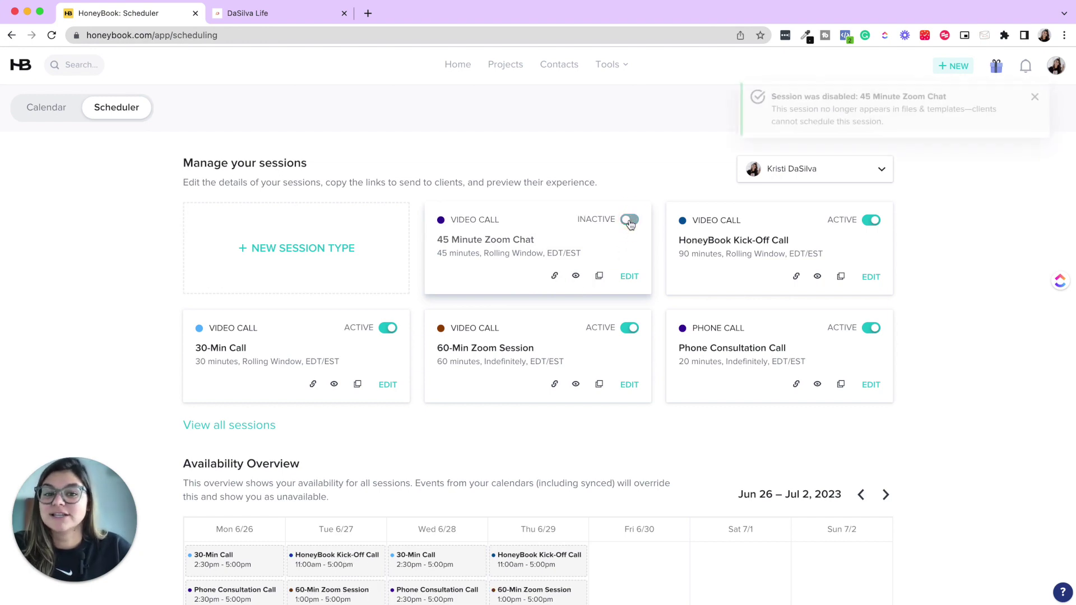
left_click(630, 222)
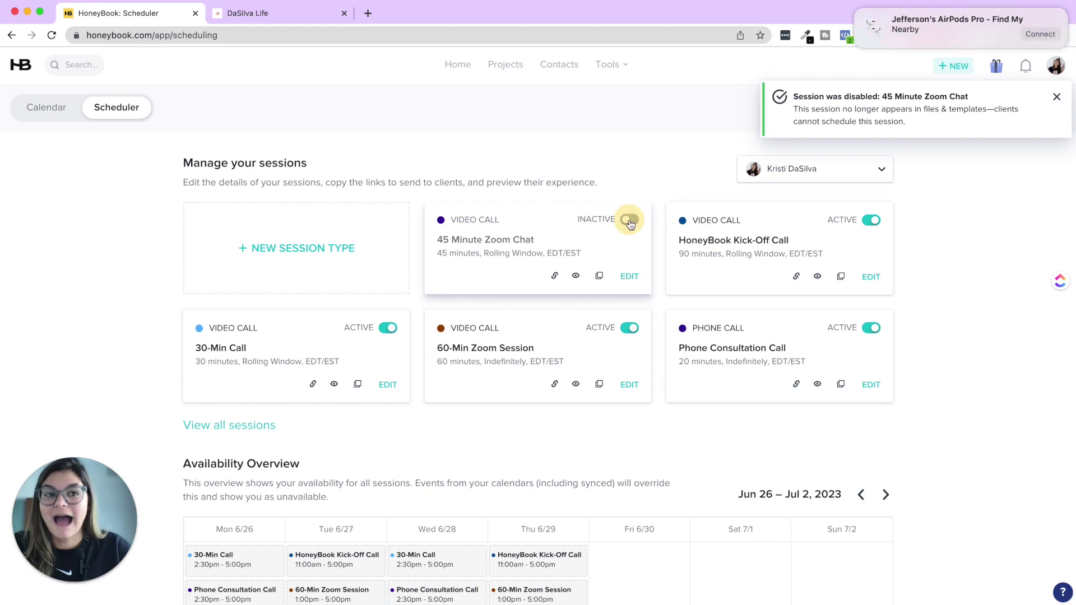
left_click(547, 170)
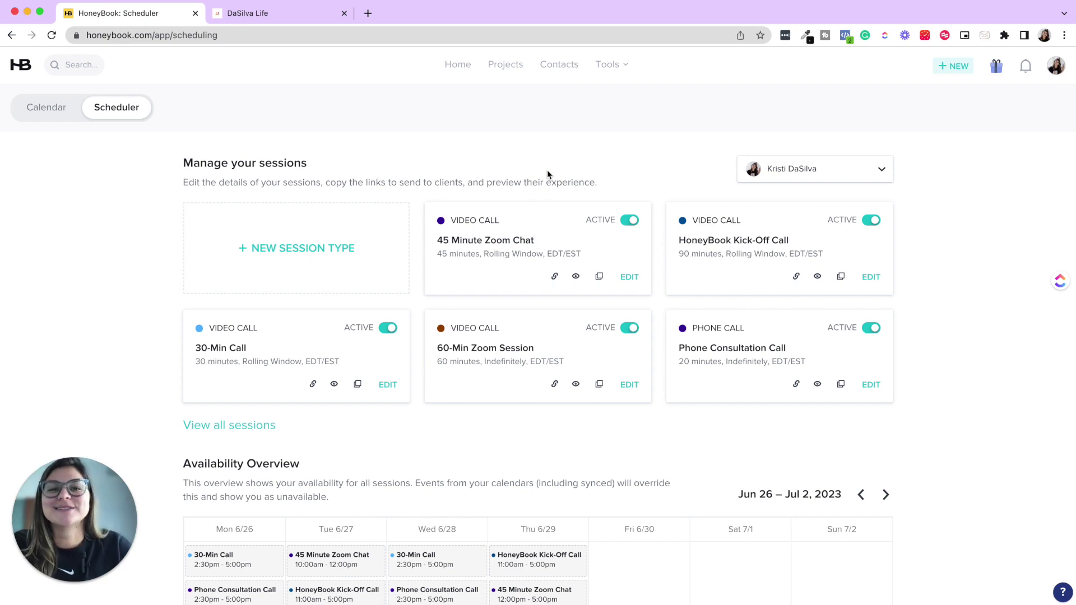
Open My Templates, filter to the Templates folder, and start a new custom smart file.
left_click(607, 69)
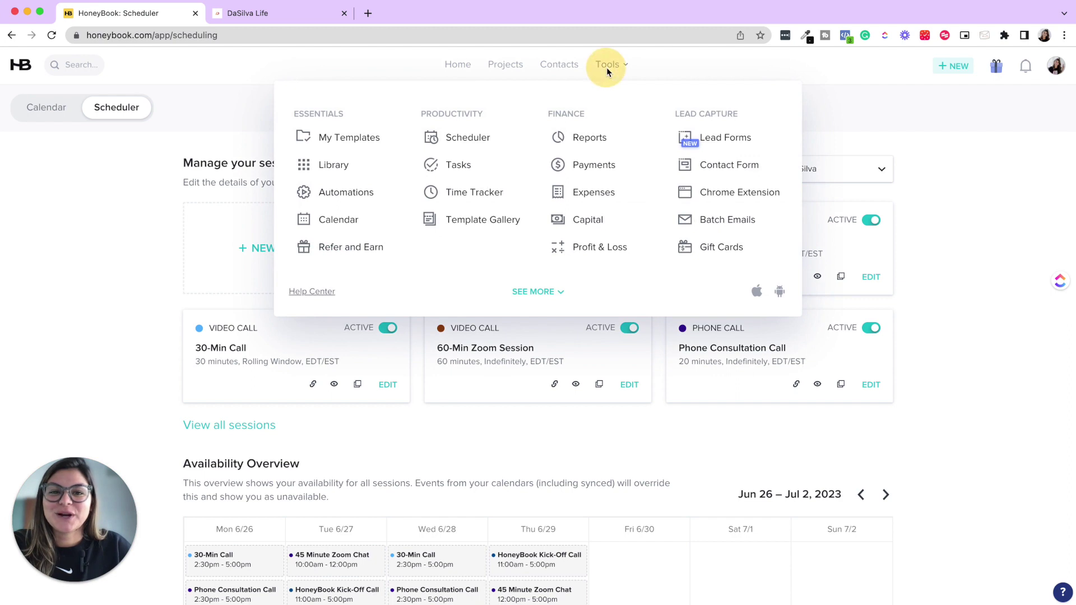
left_click(378, 138)
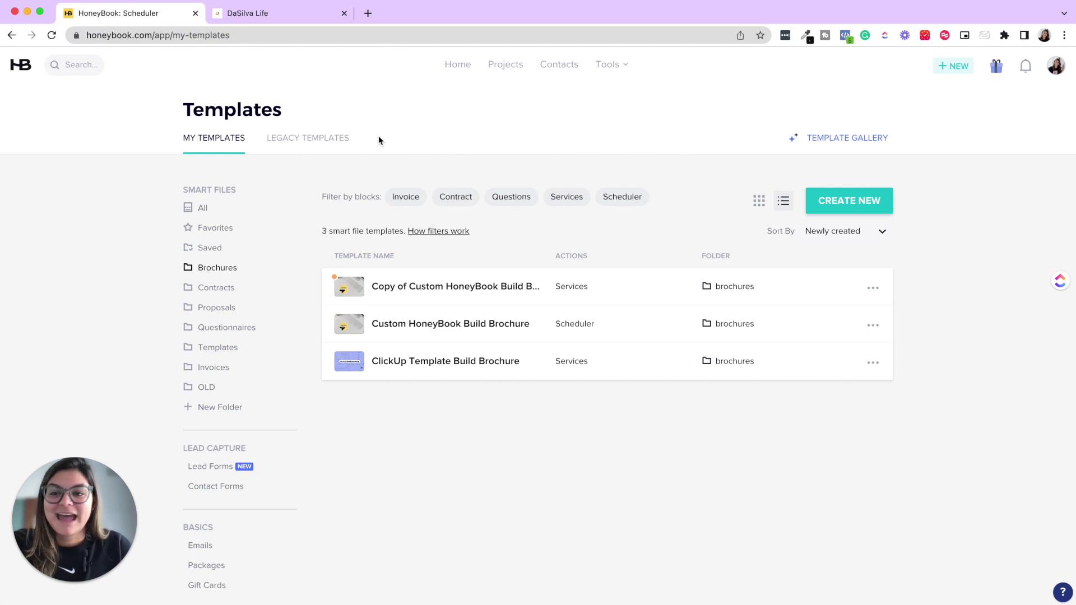
left_click(216, 352)
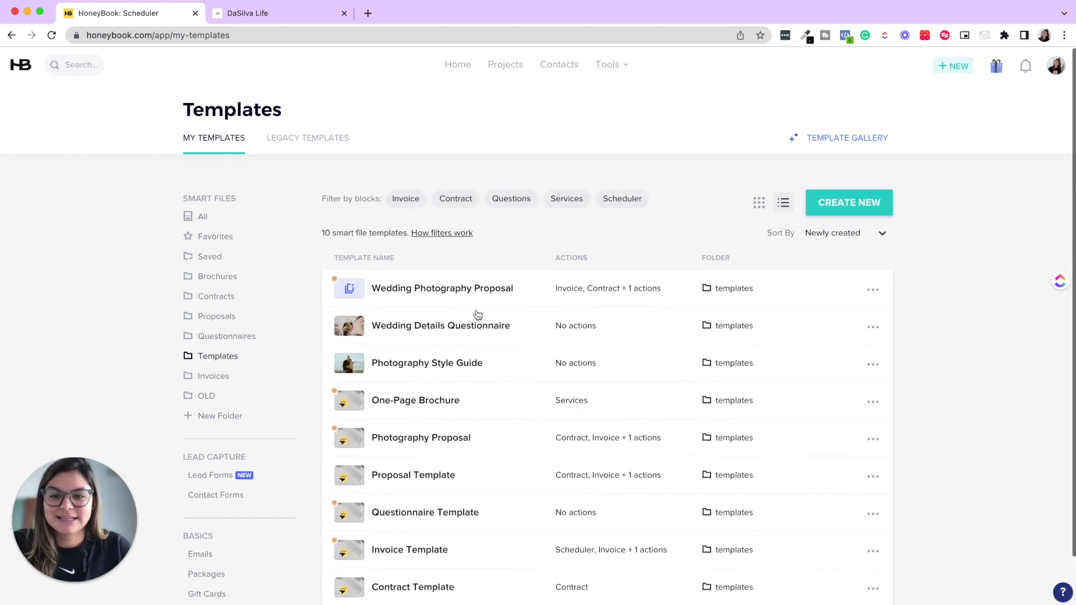
left_click(845, 201)
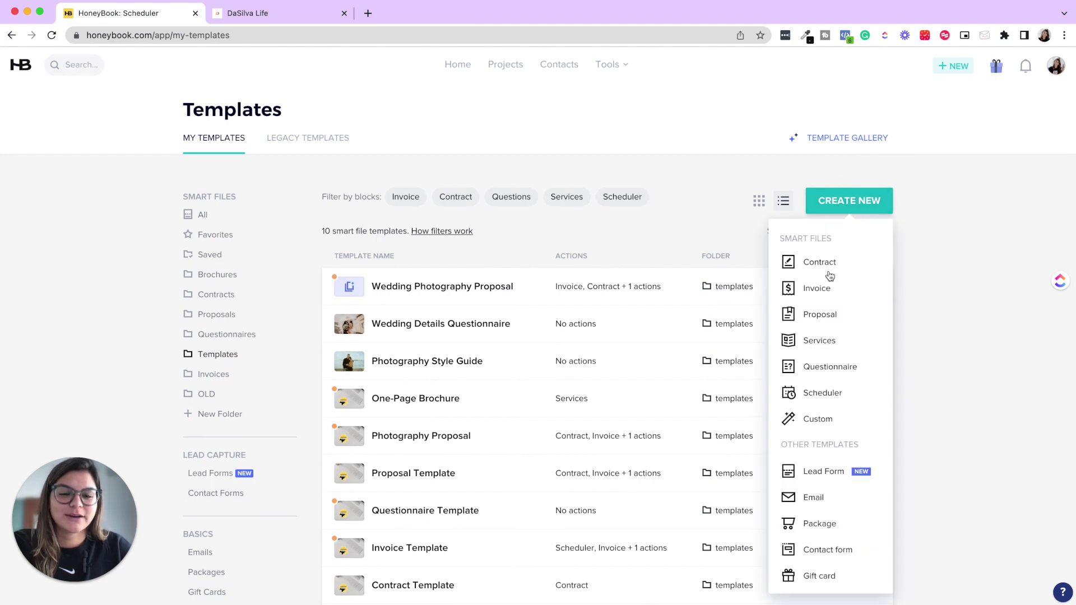
left_click(812, 419)
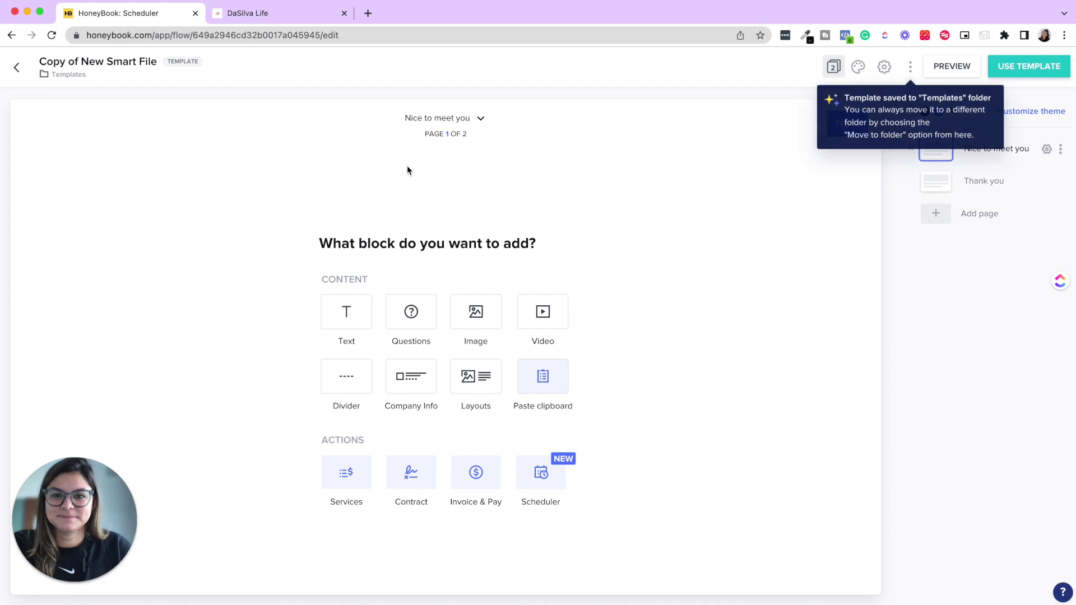
Rename the template to '45 Minute Strategy Session'.
left_click(81, 61)
type("Straz")
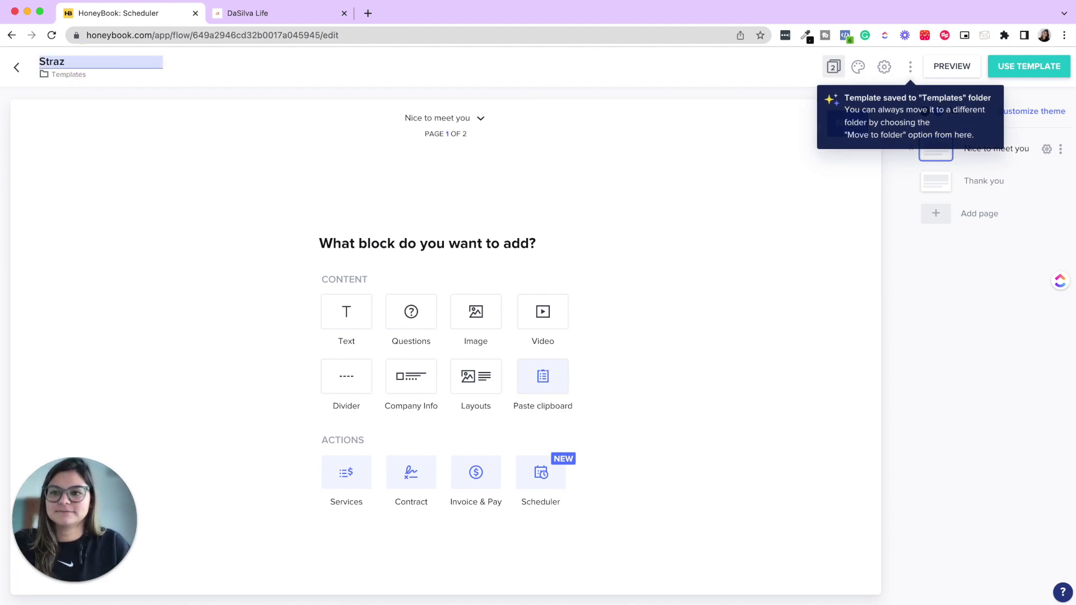
type("Session")
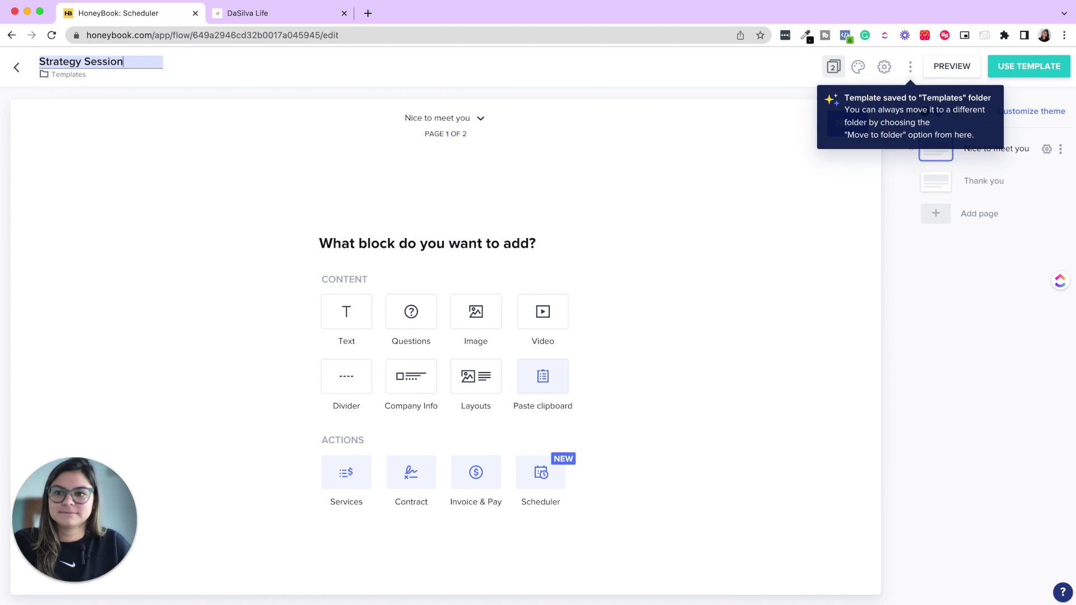
left_click(126, 132)
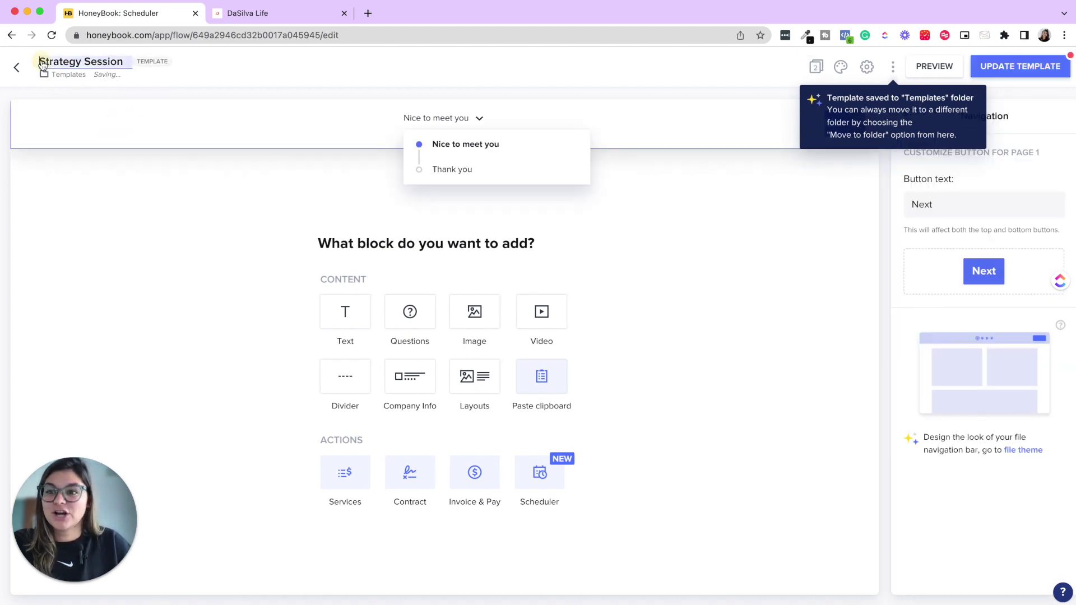
left_click(42, 62)
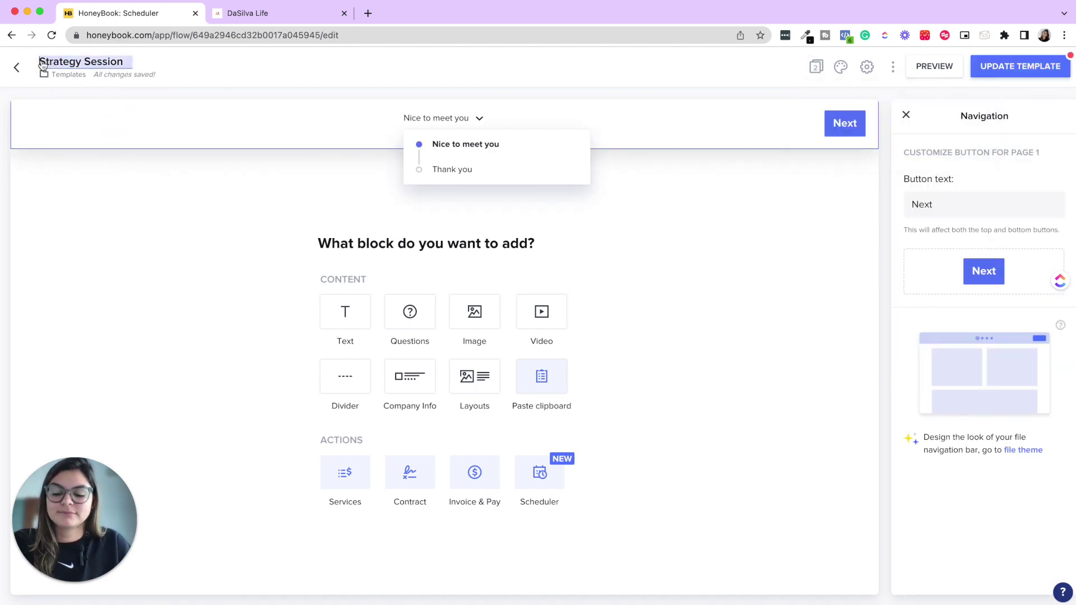
type("45 Mini")
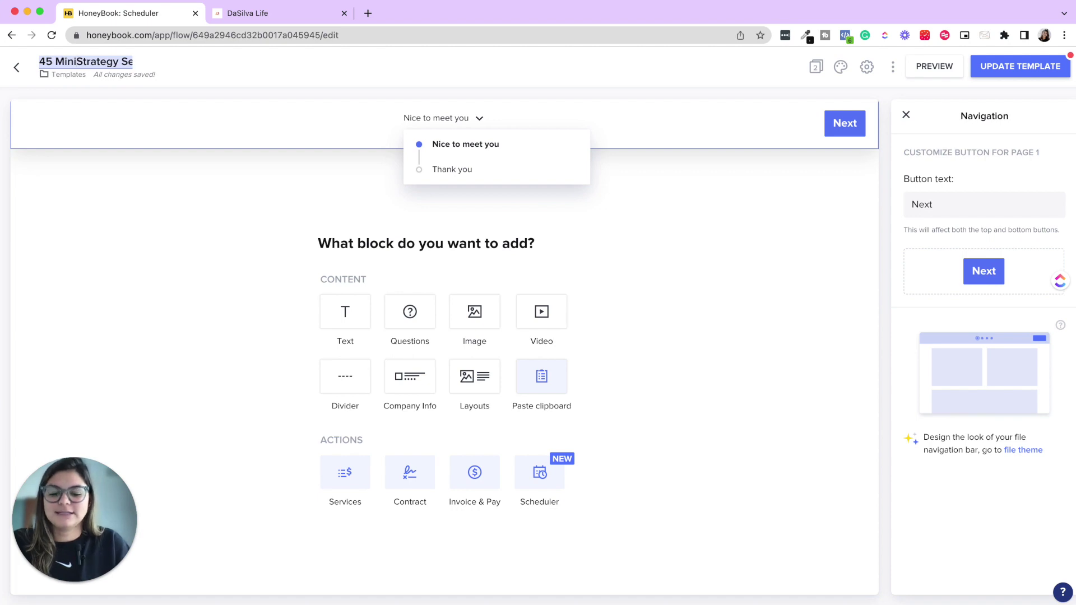
key("BackSpace")
type("ute")
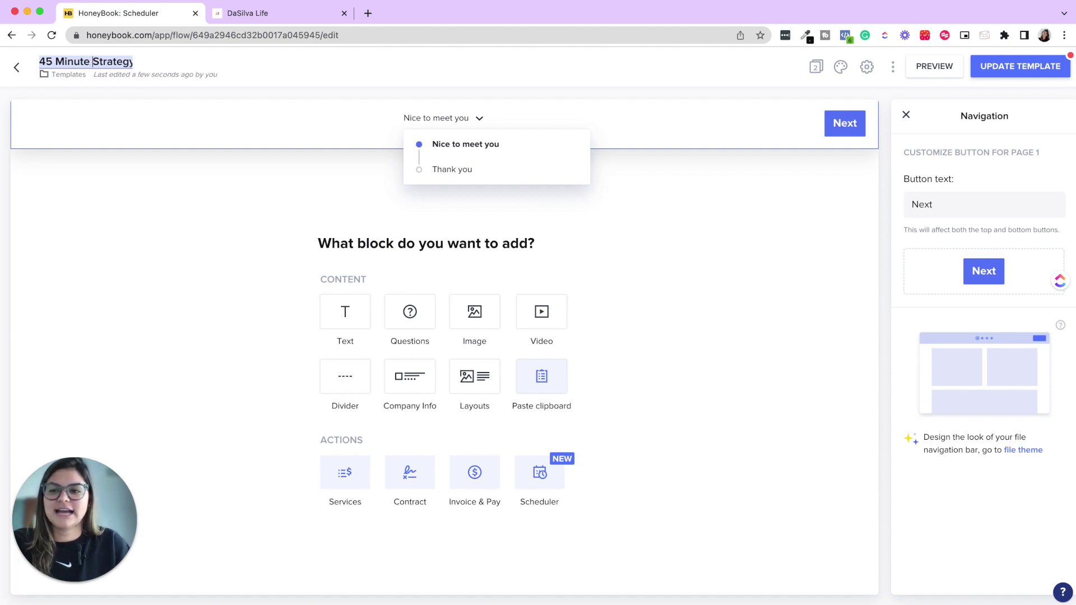
left_click(267, 61)
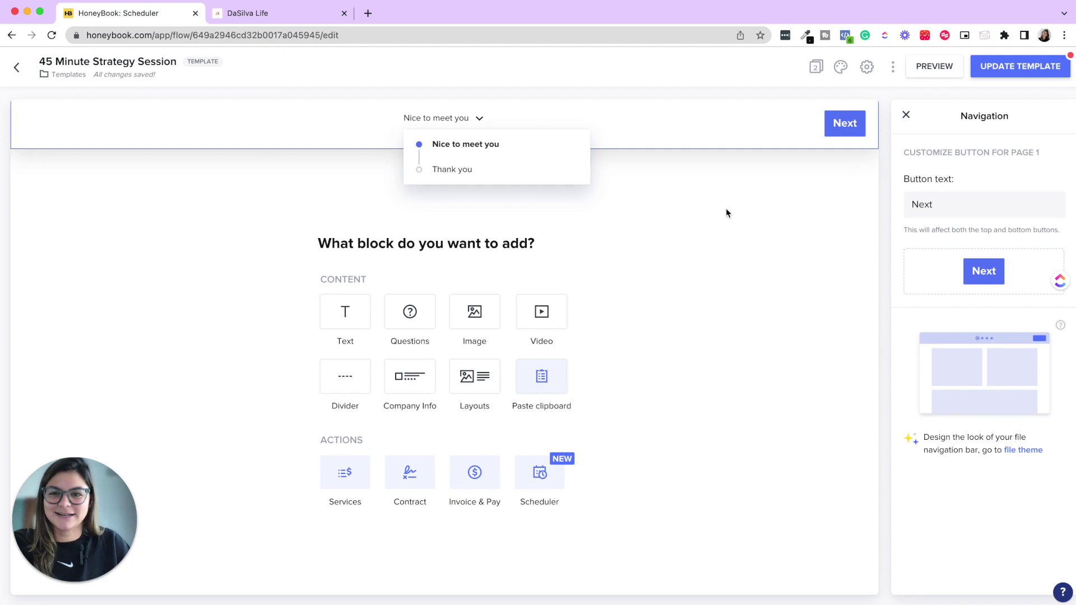
Delete the Thank you page, rename the first page 'Schedule Your Session', add a text block.
left_click(907, 116)
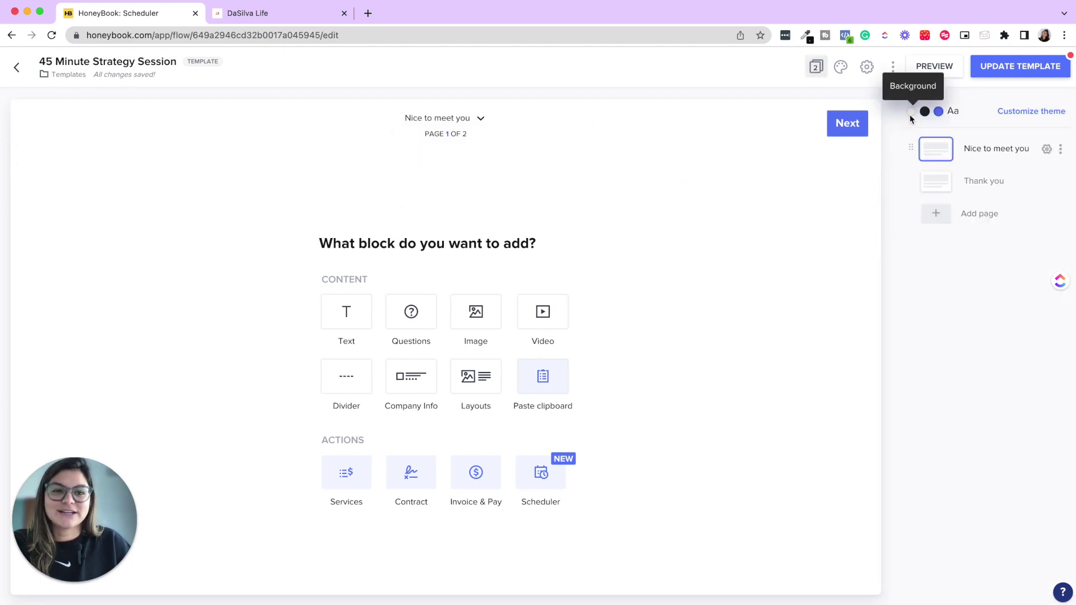
left_click(1060, 182)
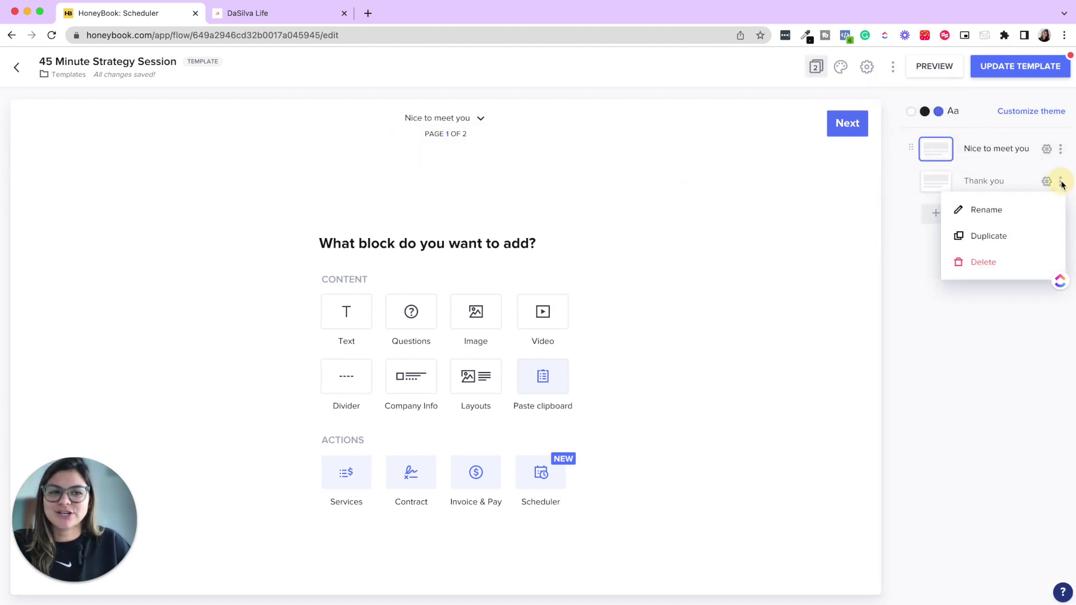
left_click(1011, 264)
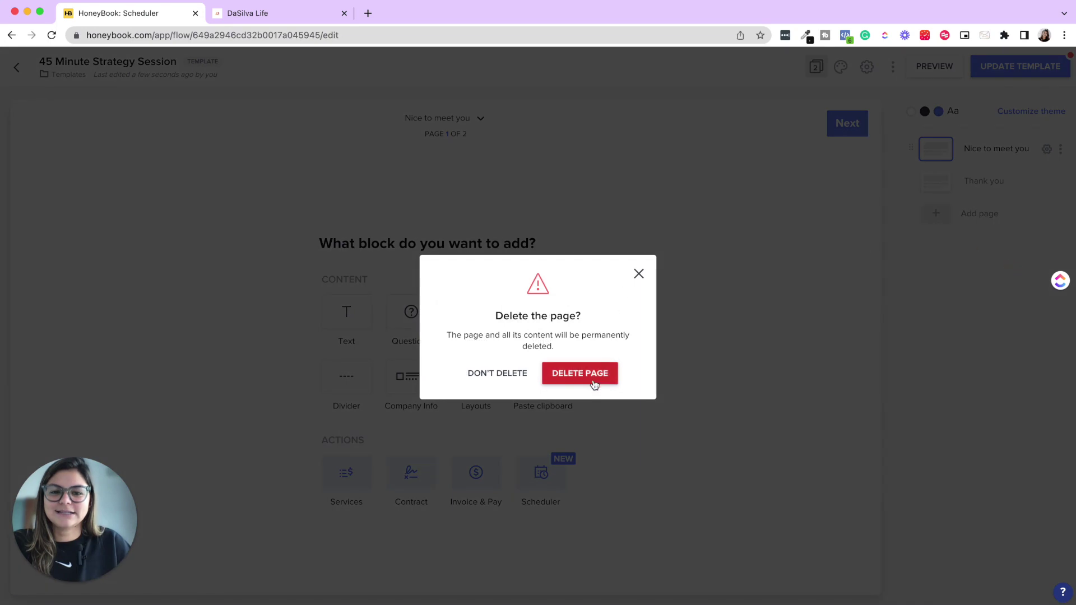
left_click(588, 375)
double_click(989, 148)
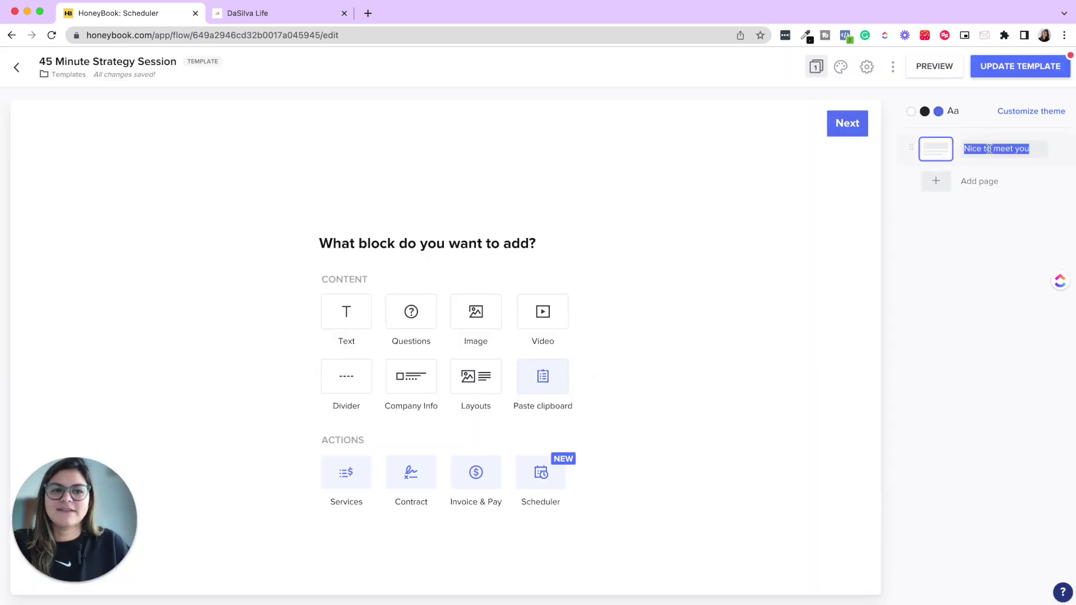
key("BackSpace")
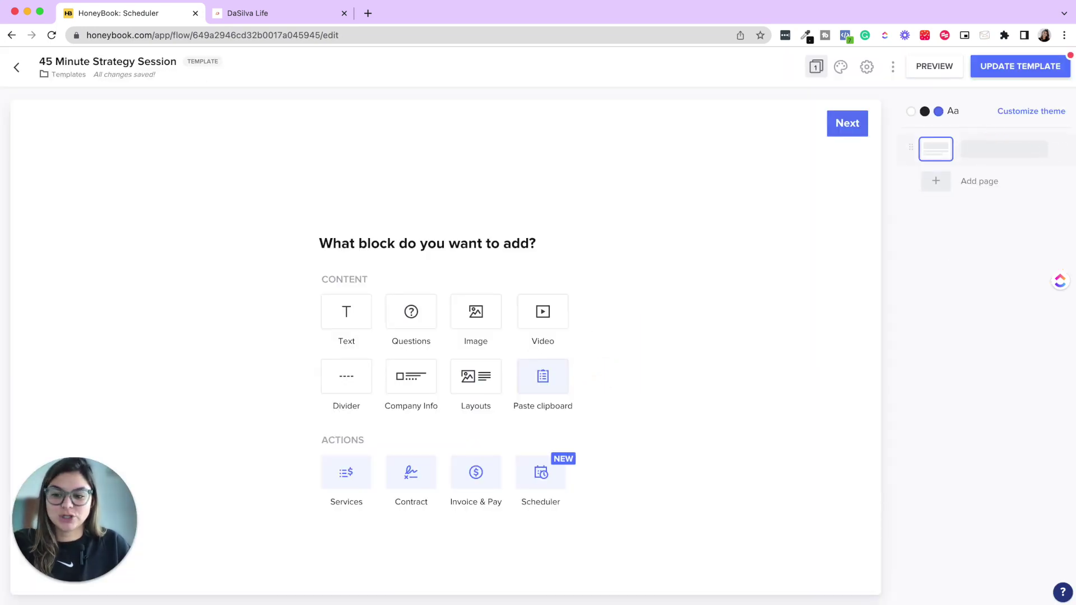
type("Schedule Your")
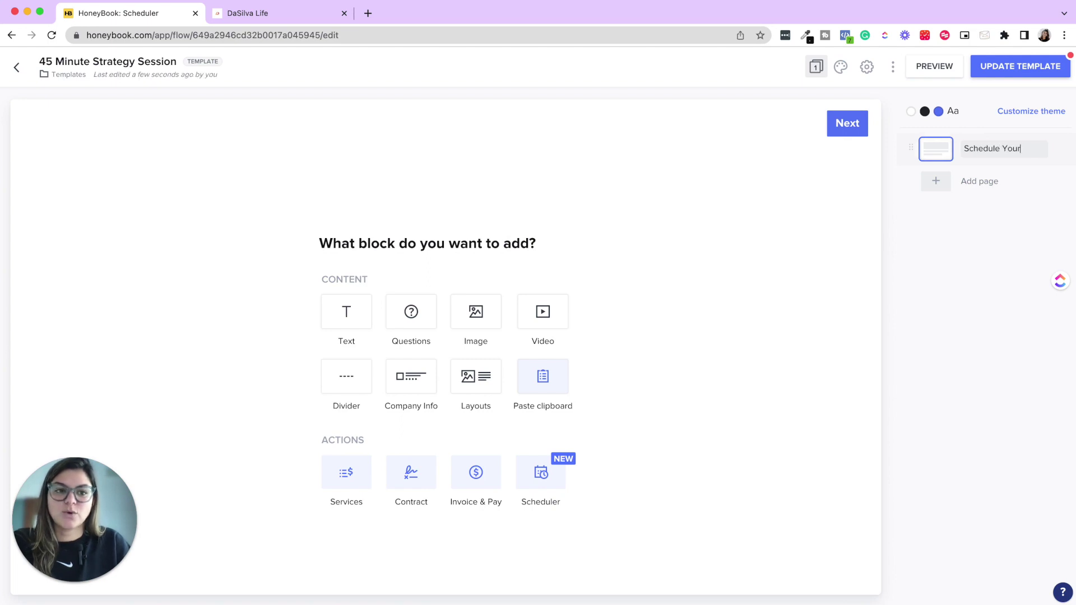
type("ssion")
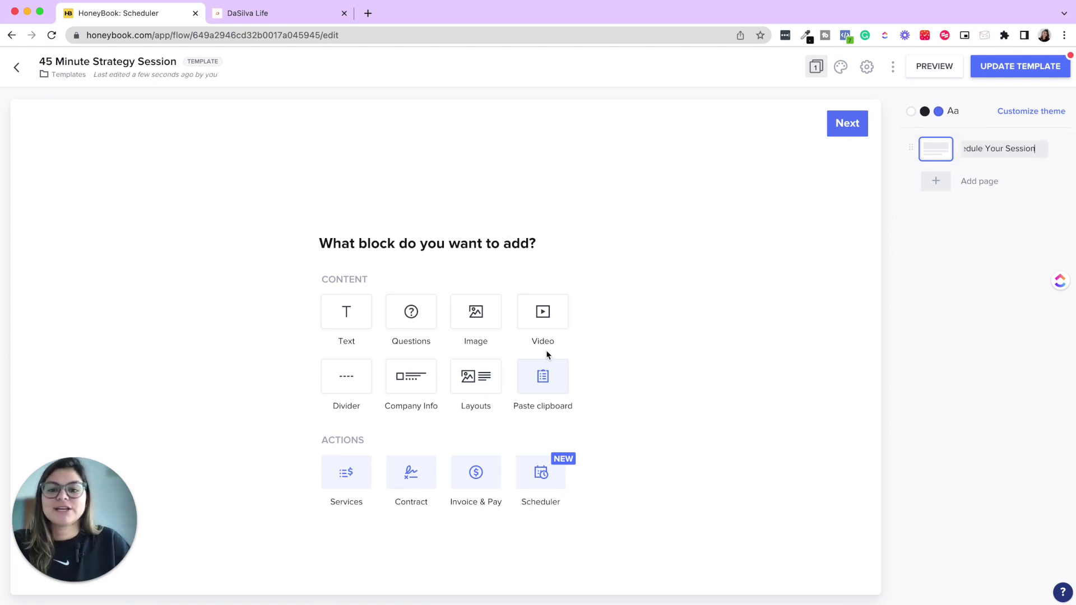
left_click(351, 323)
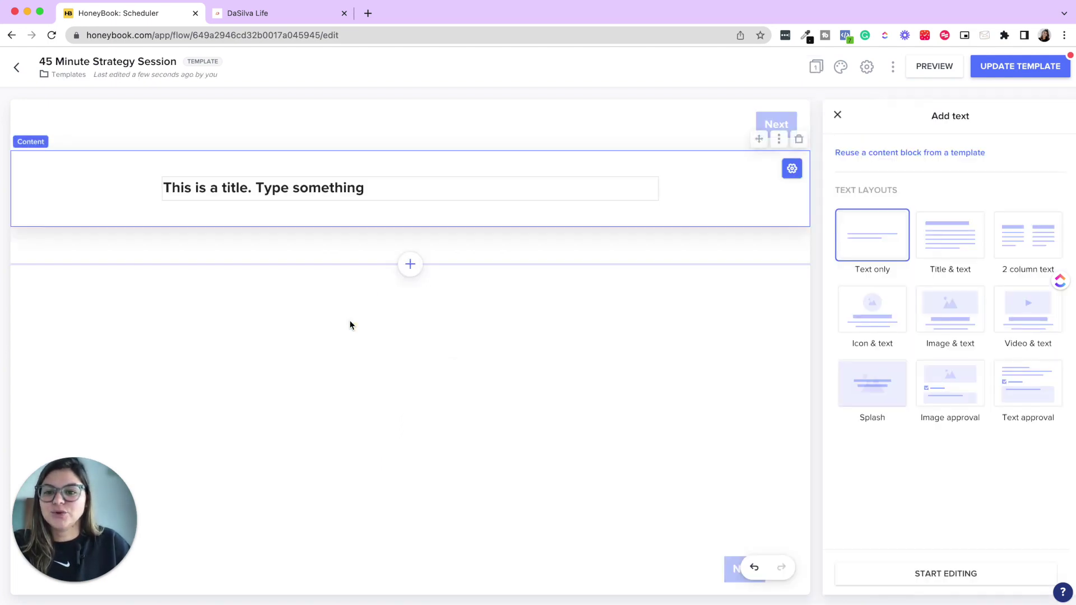
Edit the welcome heading text and fix a typo.
left_click(356, 196)
triple_click(362, 213)
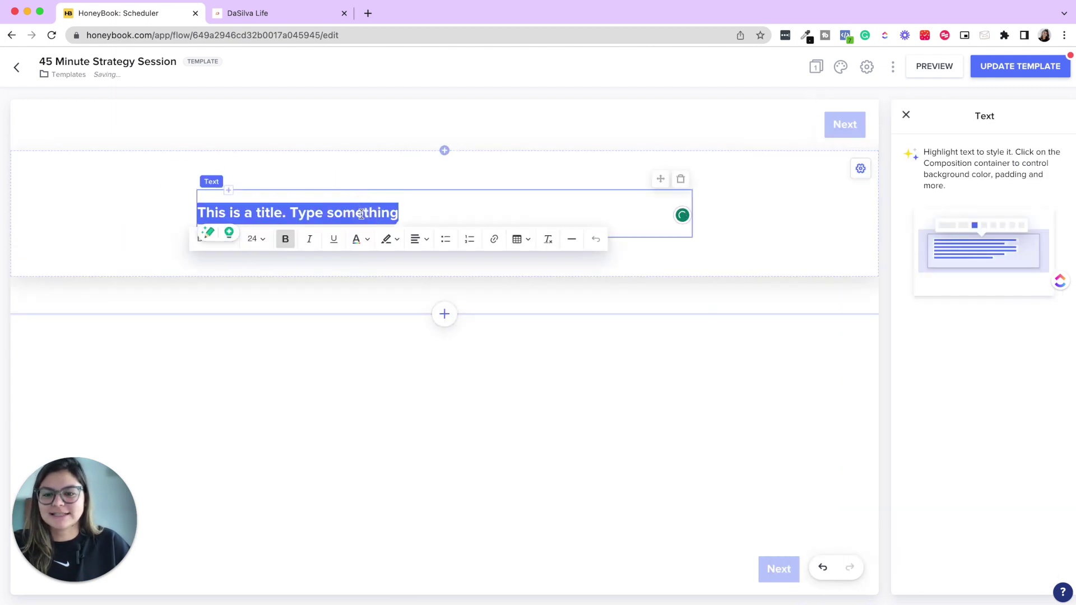
type("Welcome!")
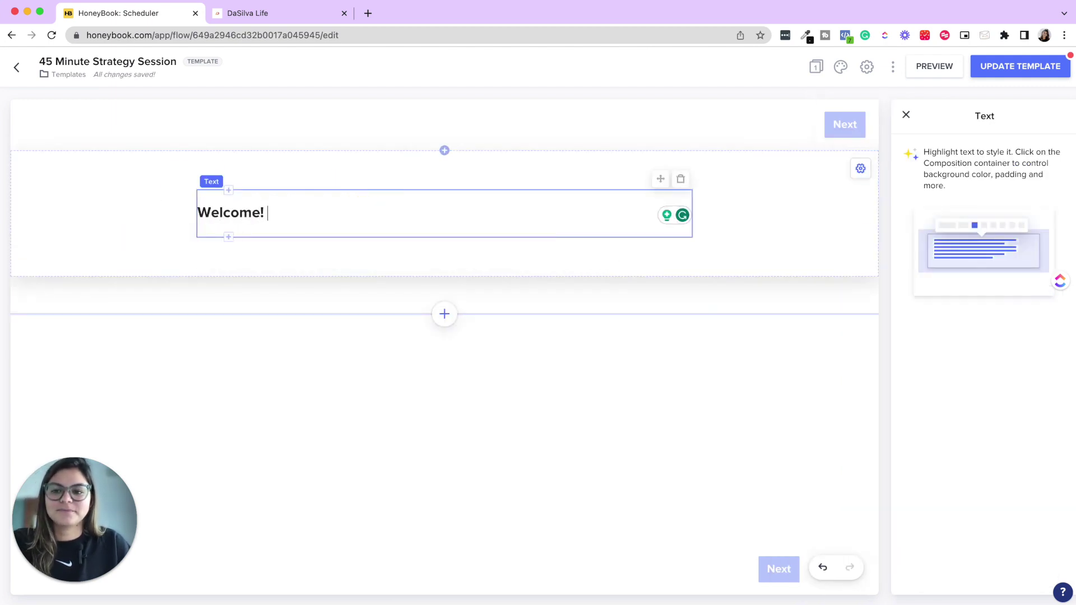
type(" Let's get your")
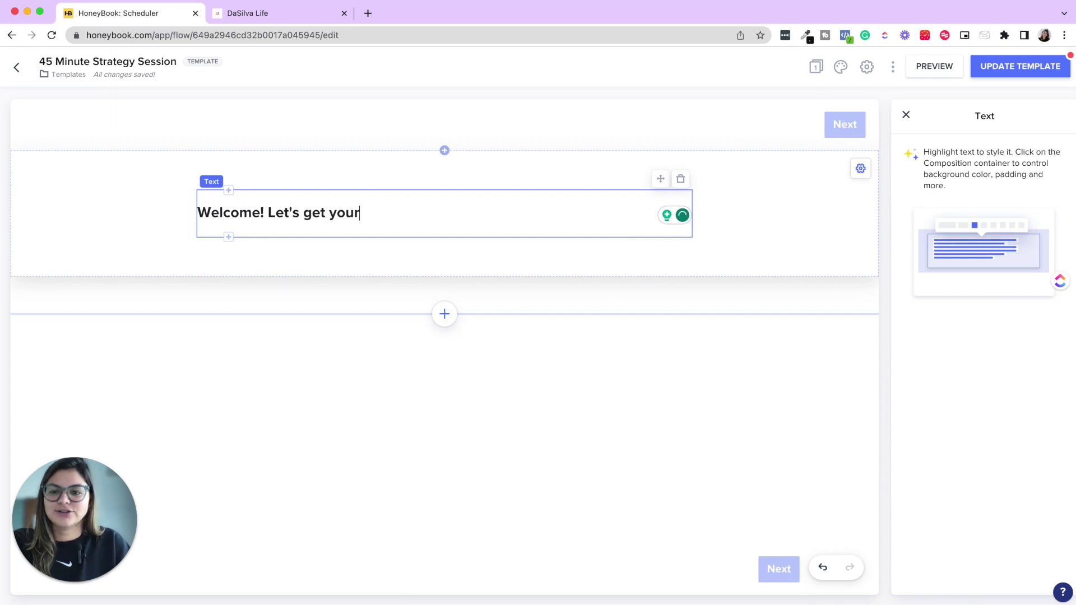
type("! startegy")
key("BackSpace")
key("BackSpace")
key("BackSpace")
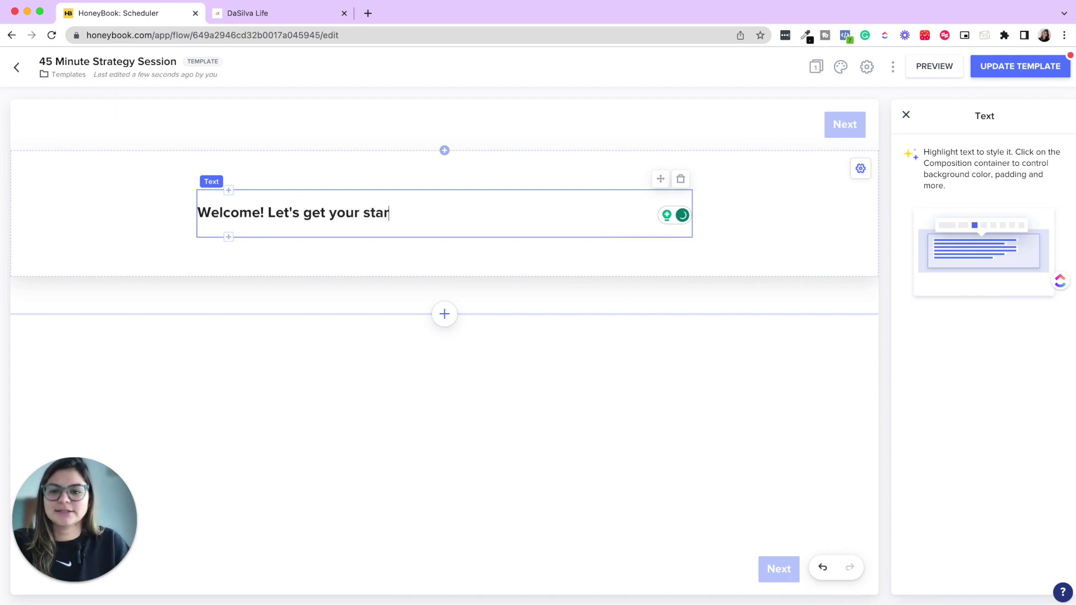
type("egy session on t")
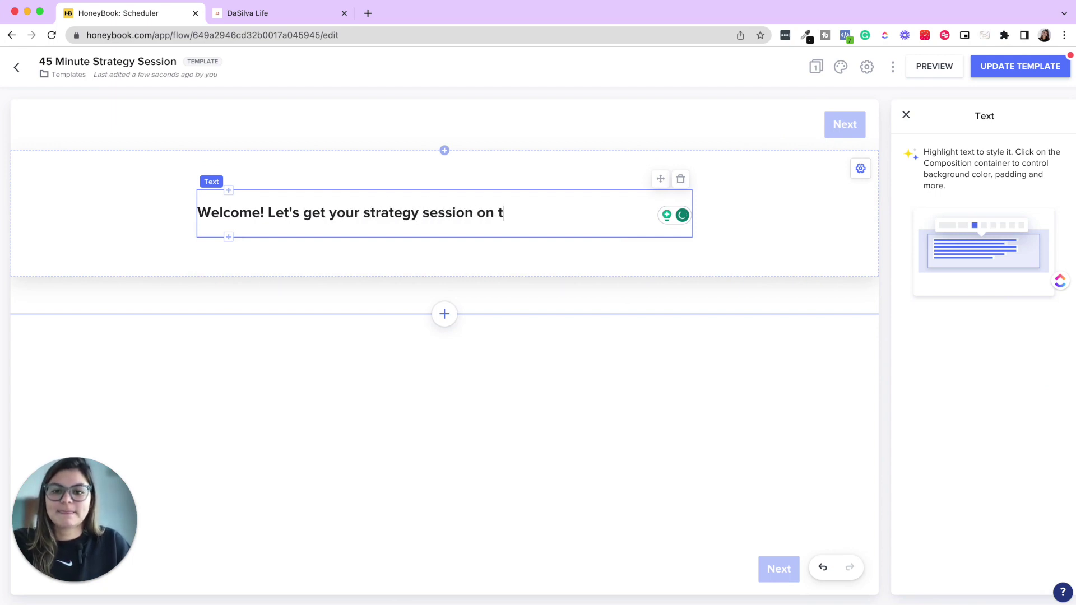
type("he books!")
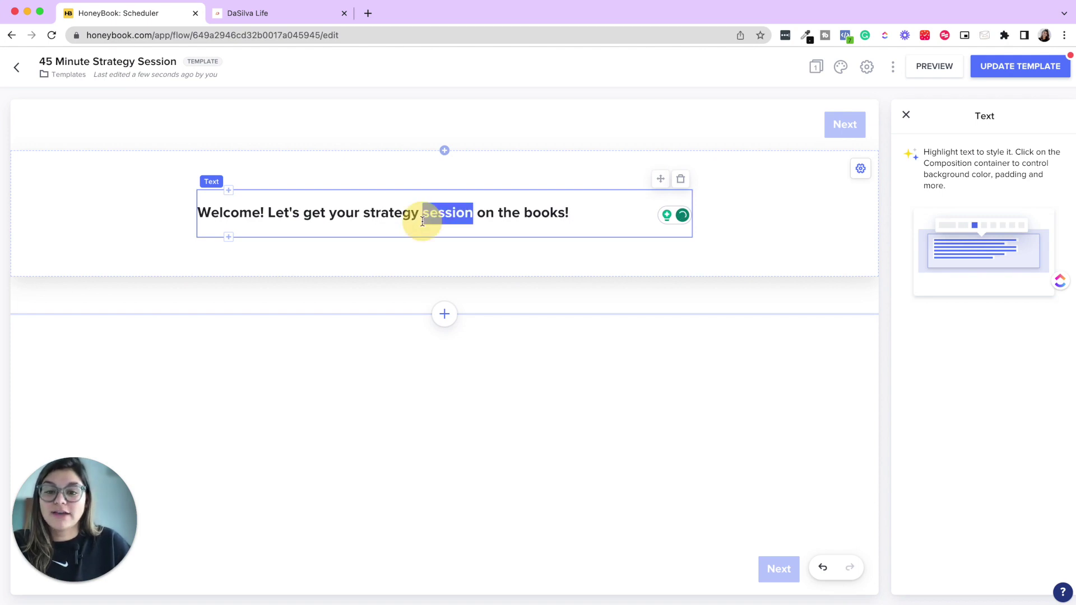
Center the heading 'Welcome! Let's get your strategy session on the books.'.
triple_click(422, 214)
left_click(577, 212)
triple_click(577, 212)
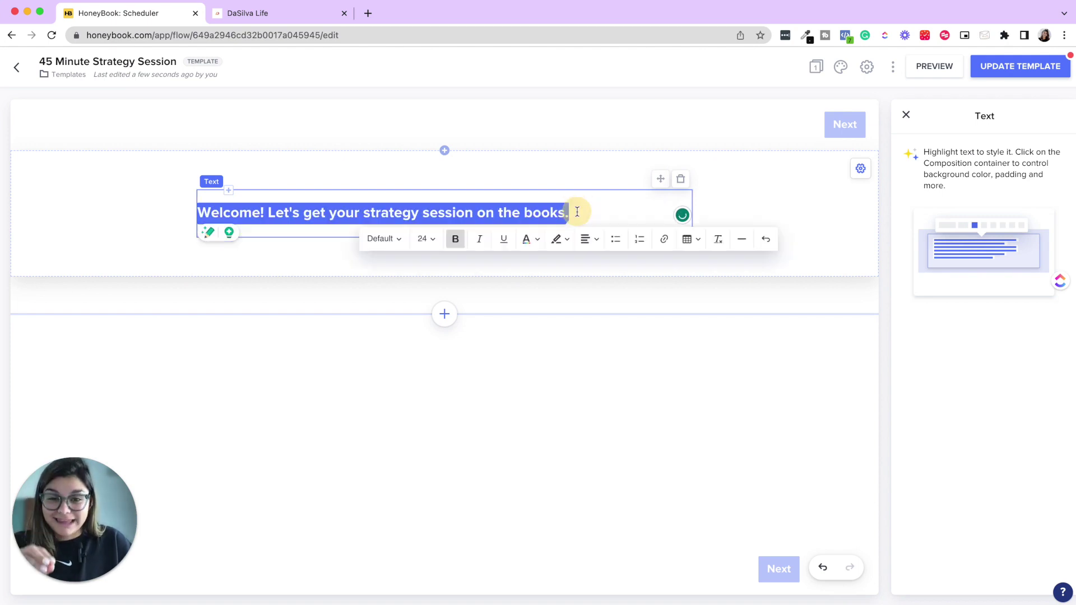
left_click(593, 240)
left_click(610, 259)
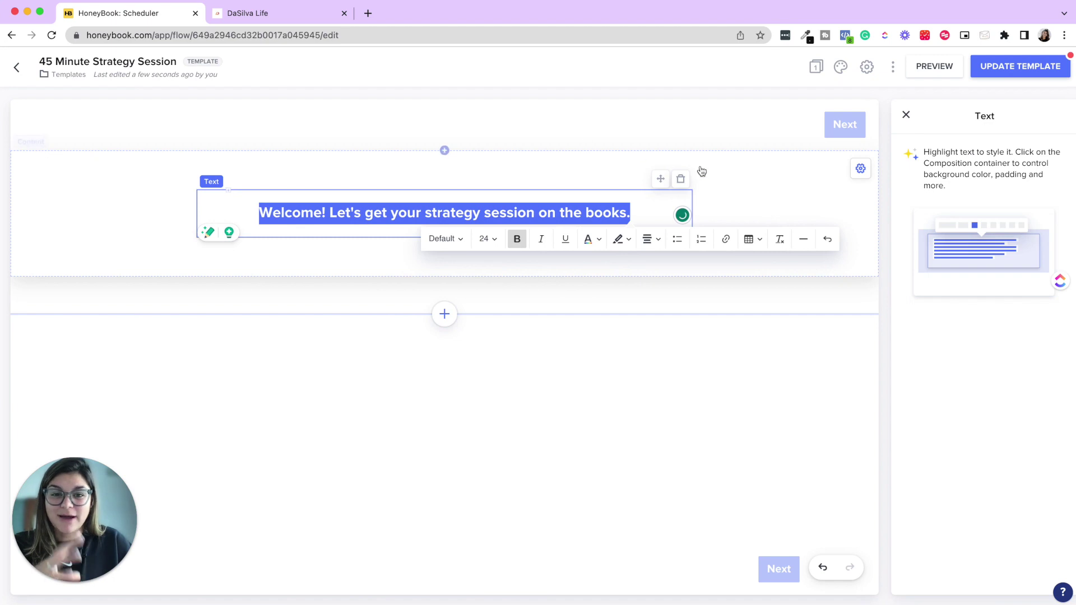
left_click(776, 197)
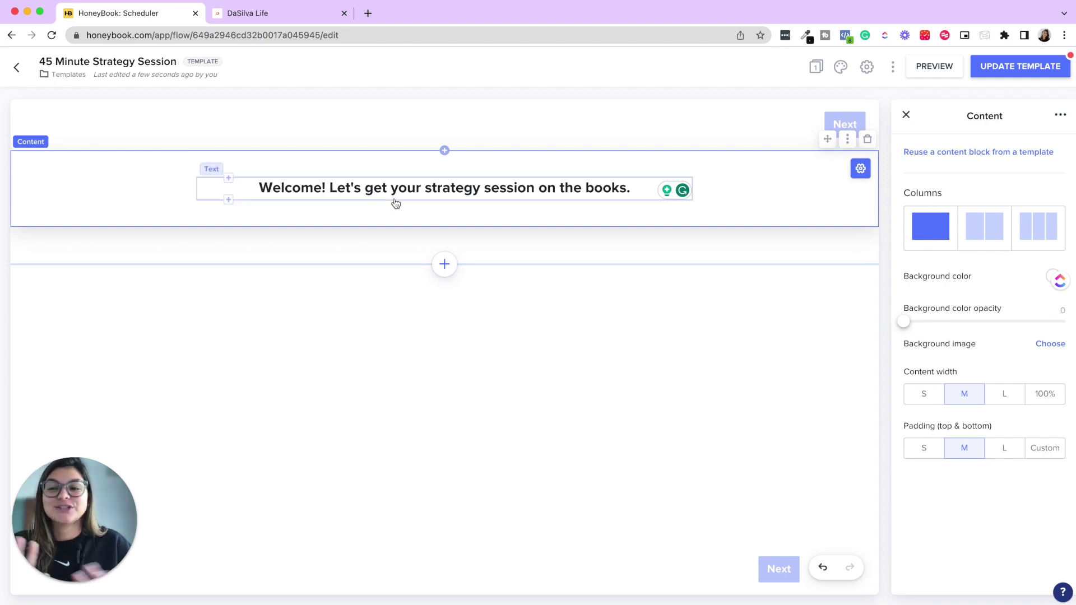
mouse_move(444, 194)
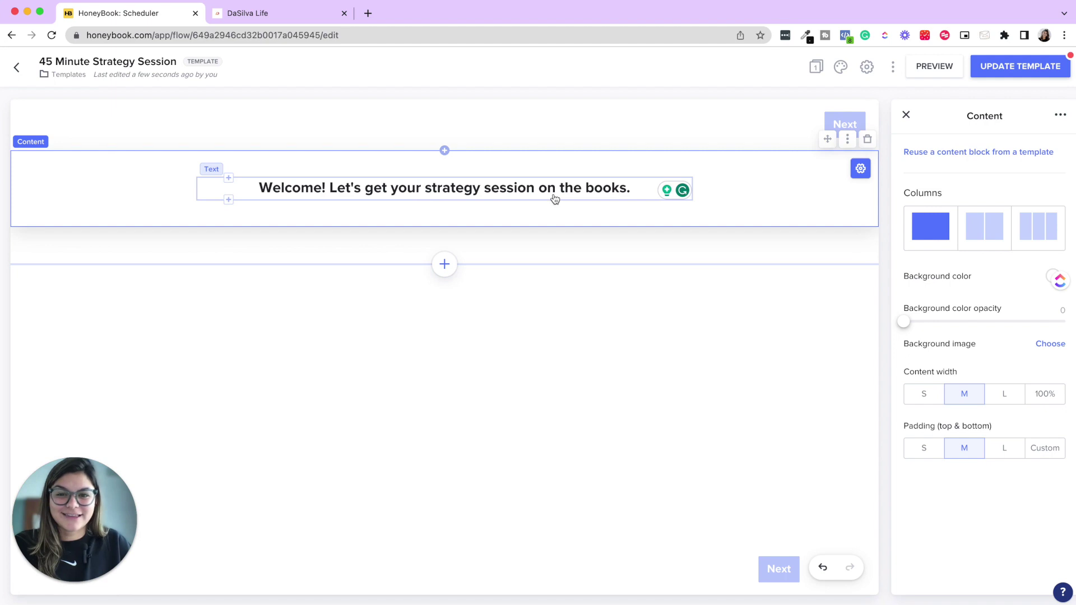
Add a 45 Minute Zoom Chat scheduler block requiring payment to reserve, and update the template.
left_click(445, 264)
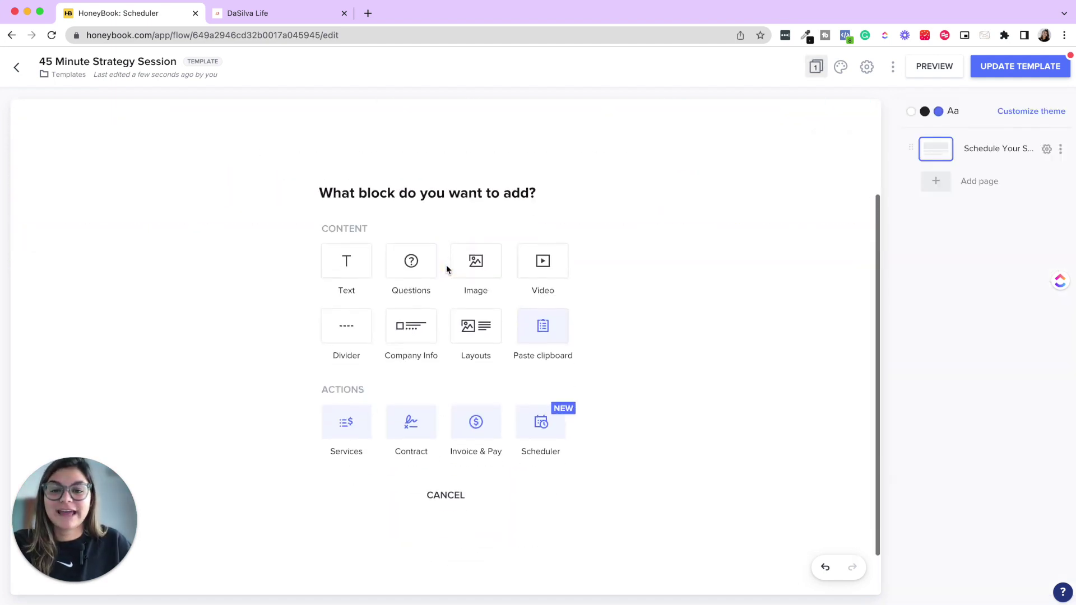
left_click(541, 420)
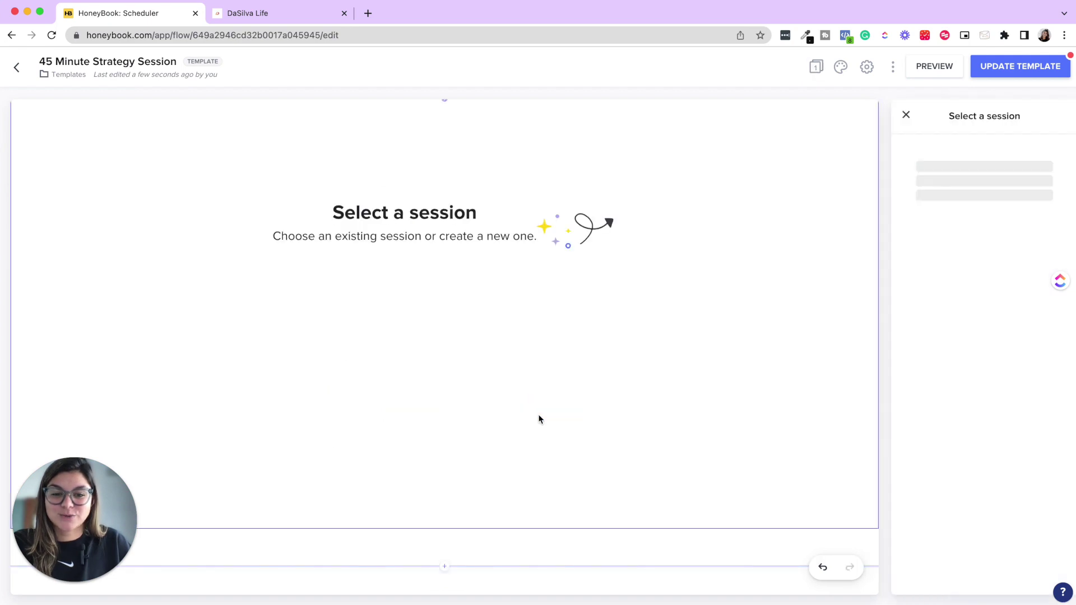
mouse_move(970, 317)
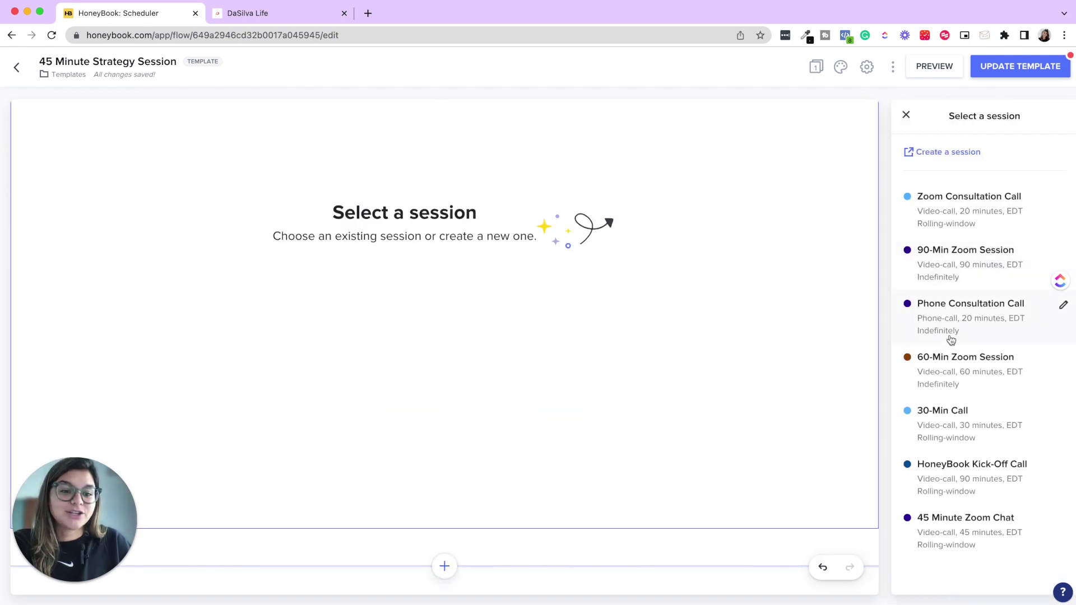
left_click(963, 531)
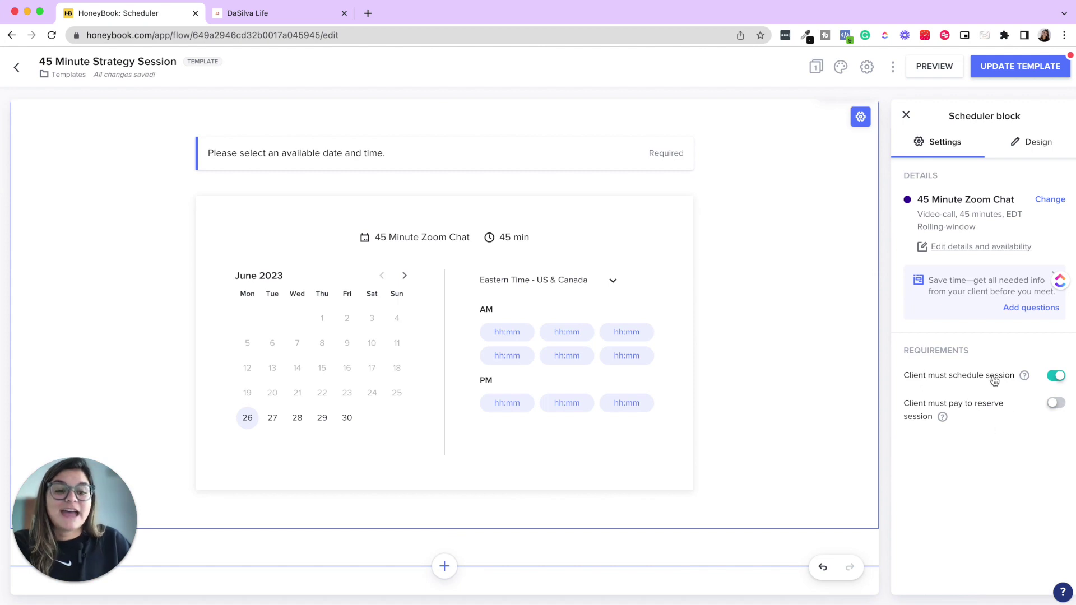
left_click(1055, 405)
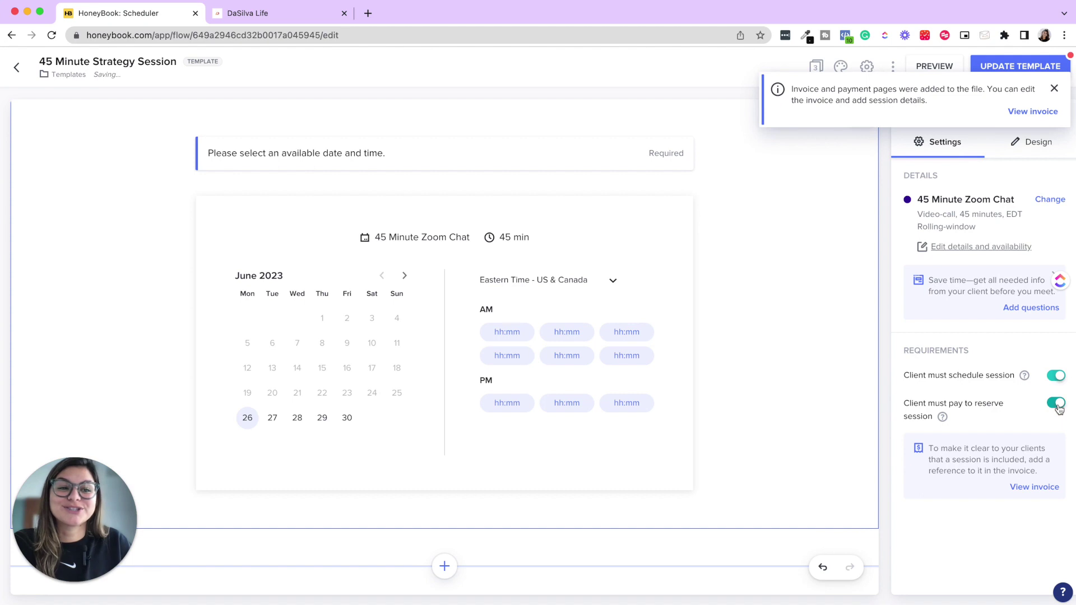
left_click(1013, 66)
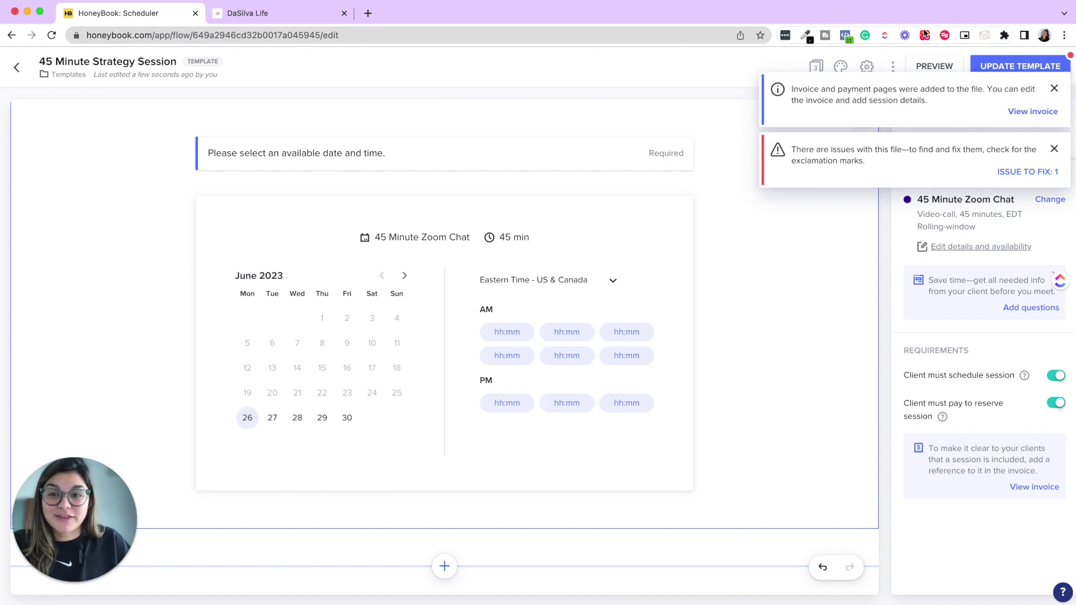
Add the question 'What do you want to cover during your session?' as required long text.
left_click(1027, 308)
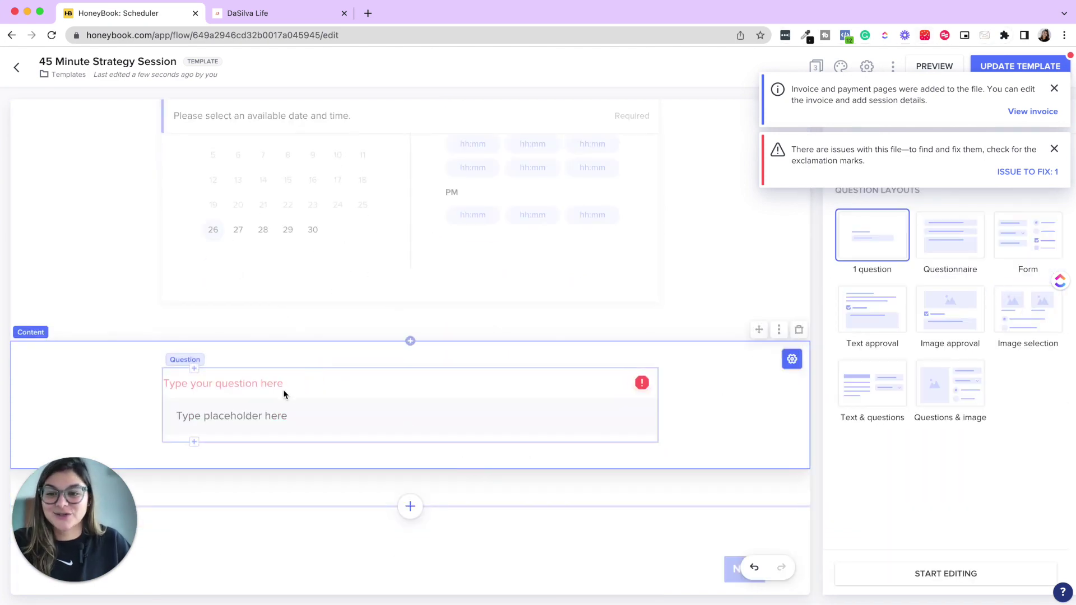
left_click(284, 389)
type("What do you want to cover du")
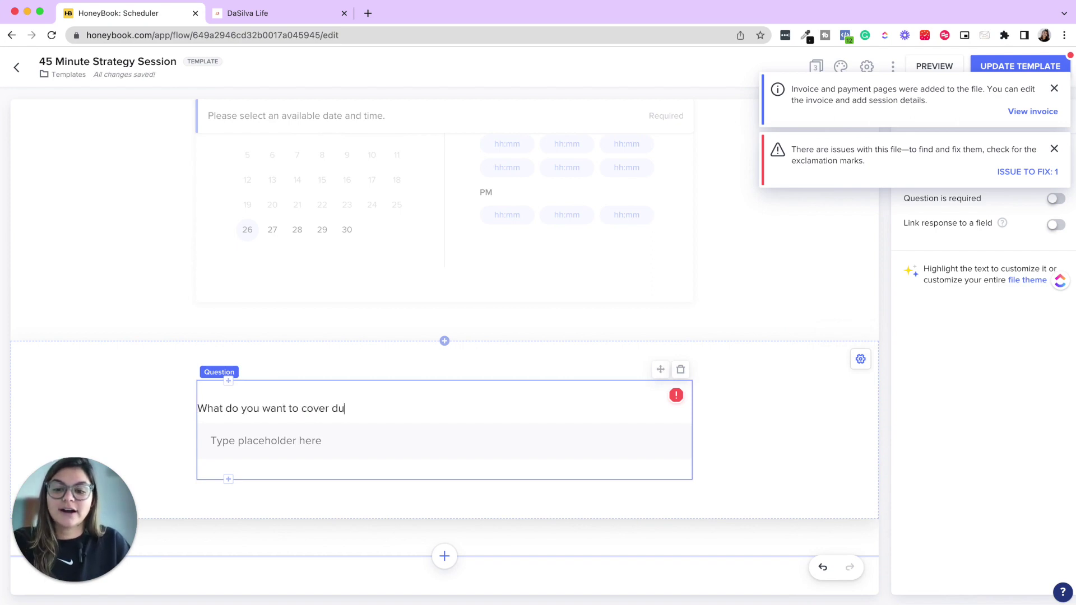
type(" session")
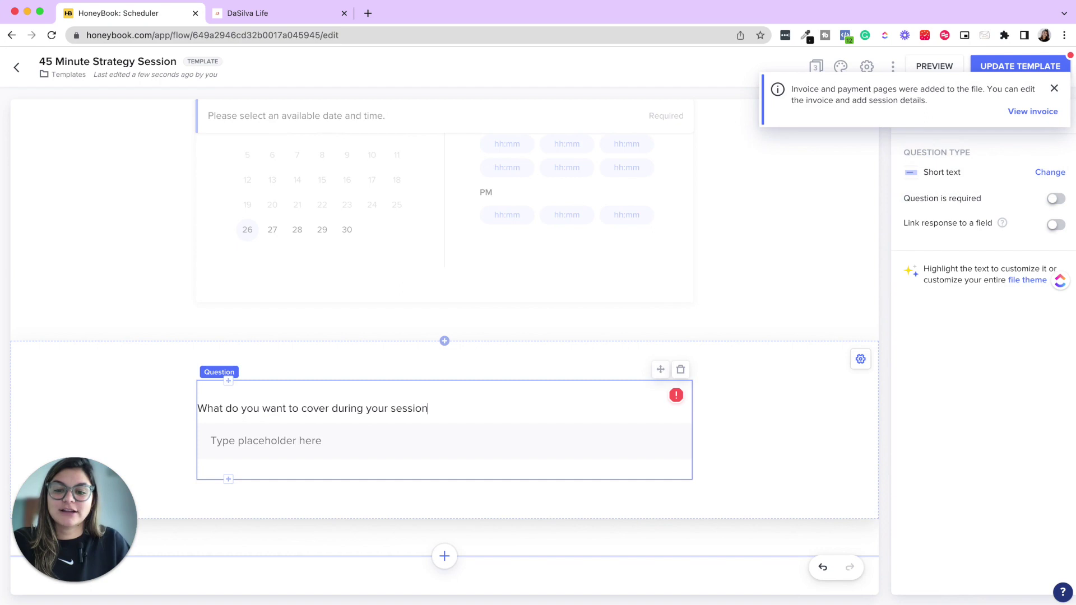
type("?")
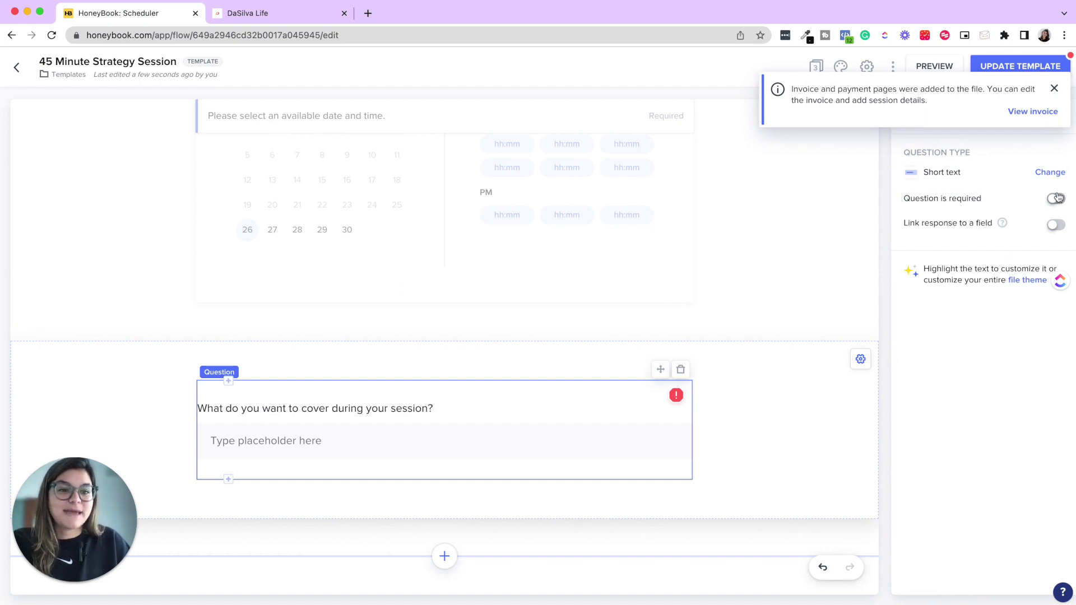
left_click(1050, 173)
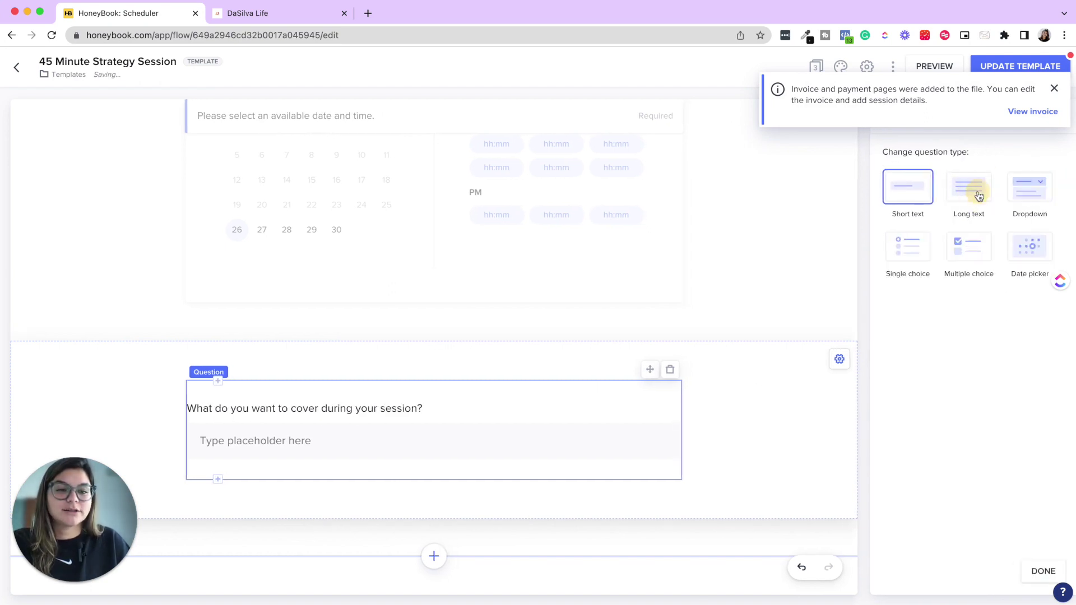
left_click(978, 195)
left_click(1054, 88)
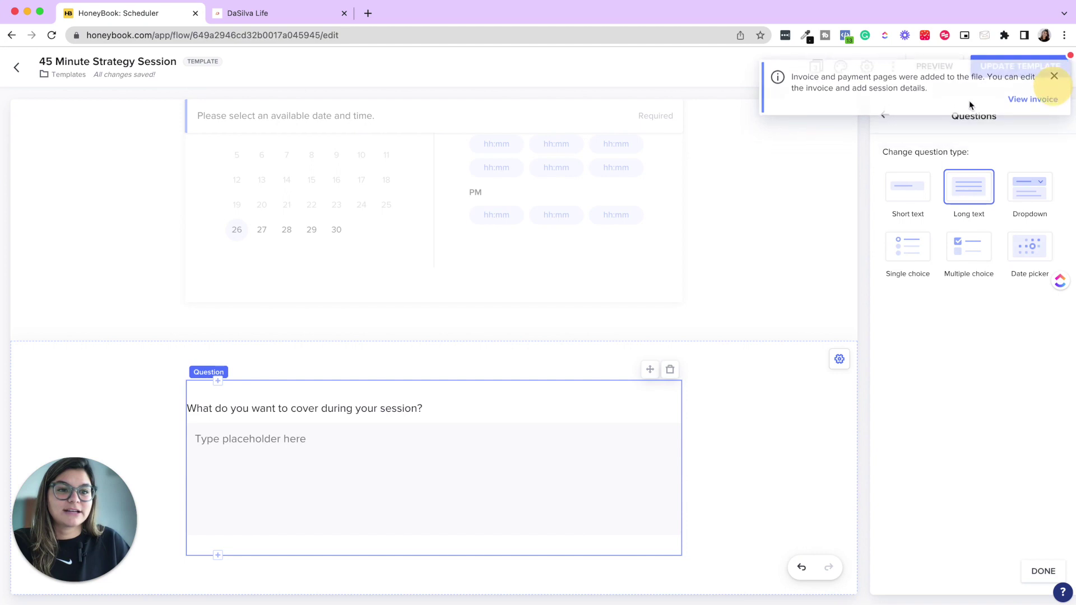
left_click(885, 116)
left_click(1055, 200)
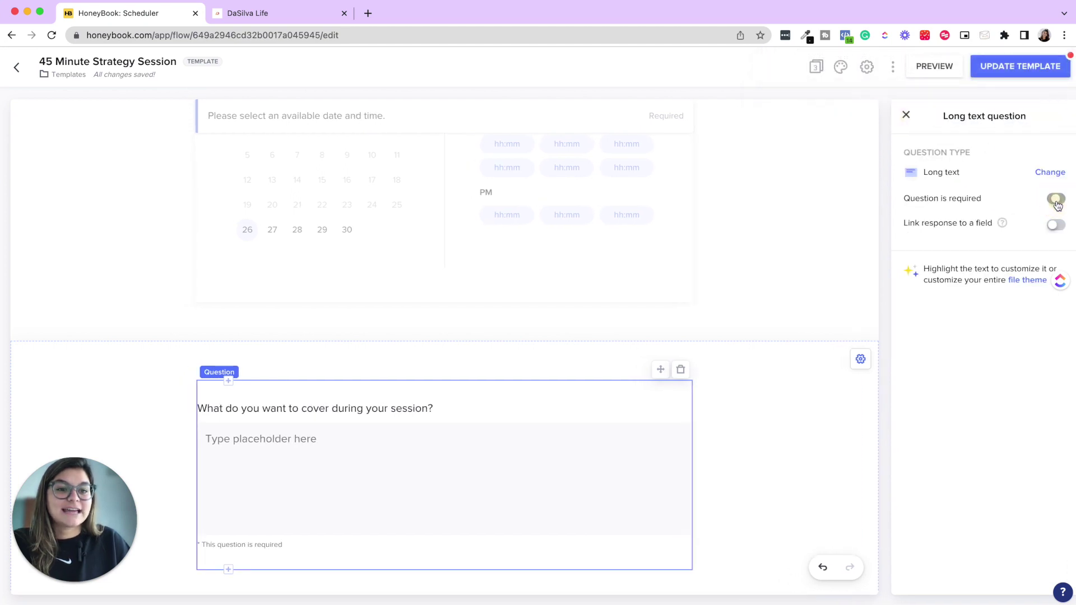
left_click(907, 113)
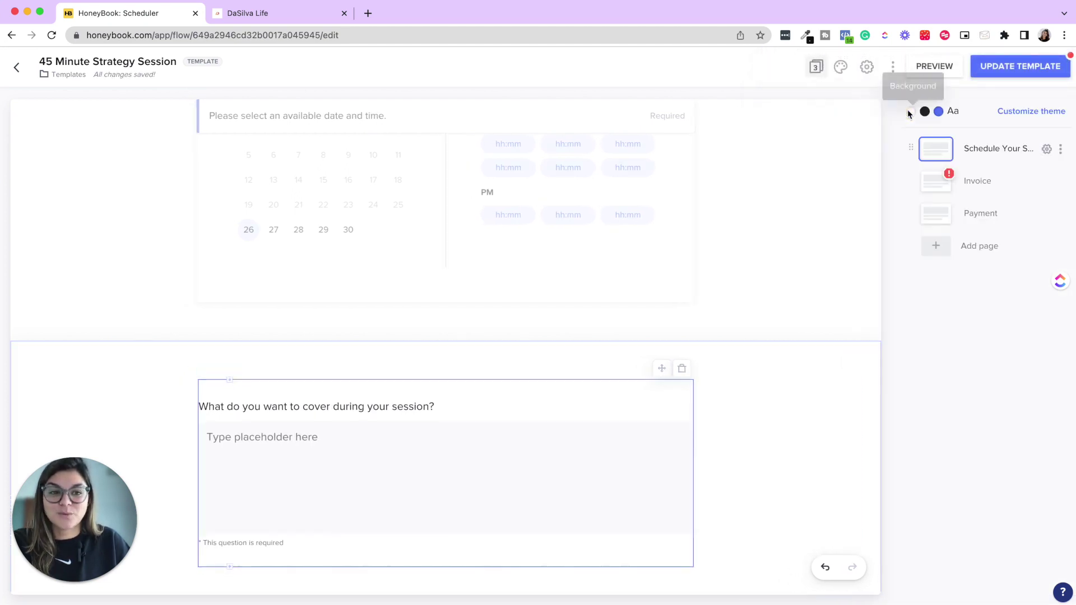
Review the question's response-saving fields, leave it unlinked, and close the settings.
left_click(647, 421)
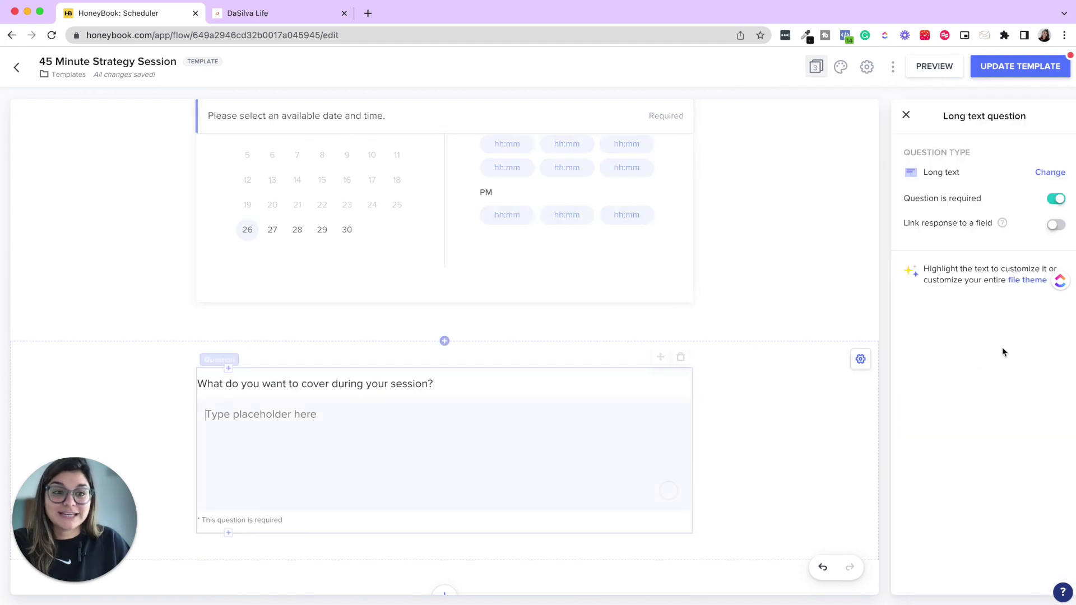
left_click(1054, 221)
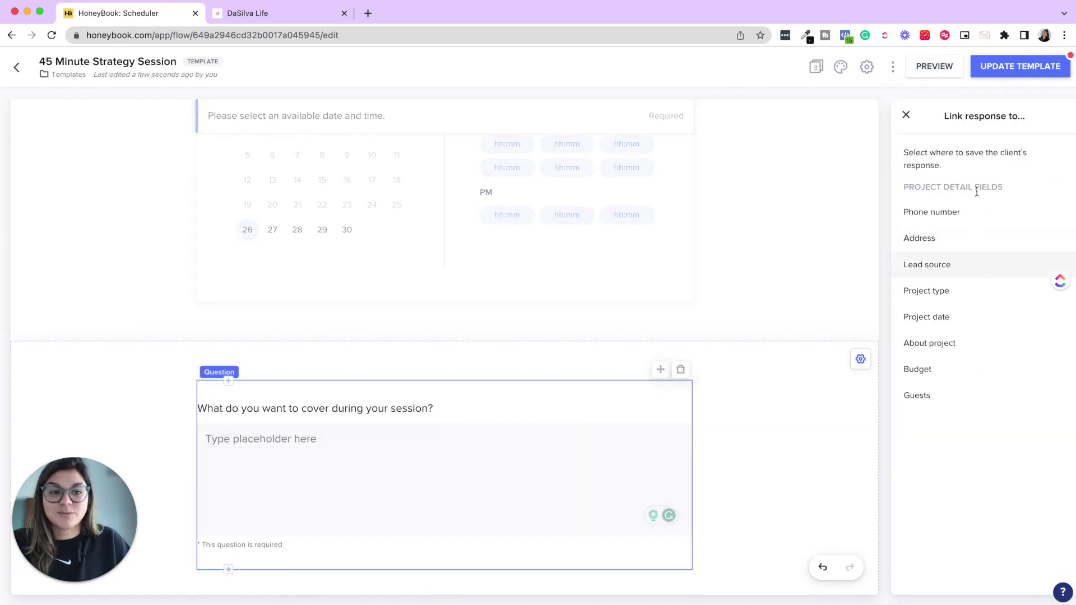
left_click(906, 114)
left_click(907, 115)
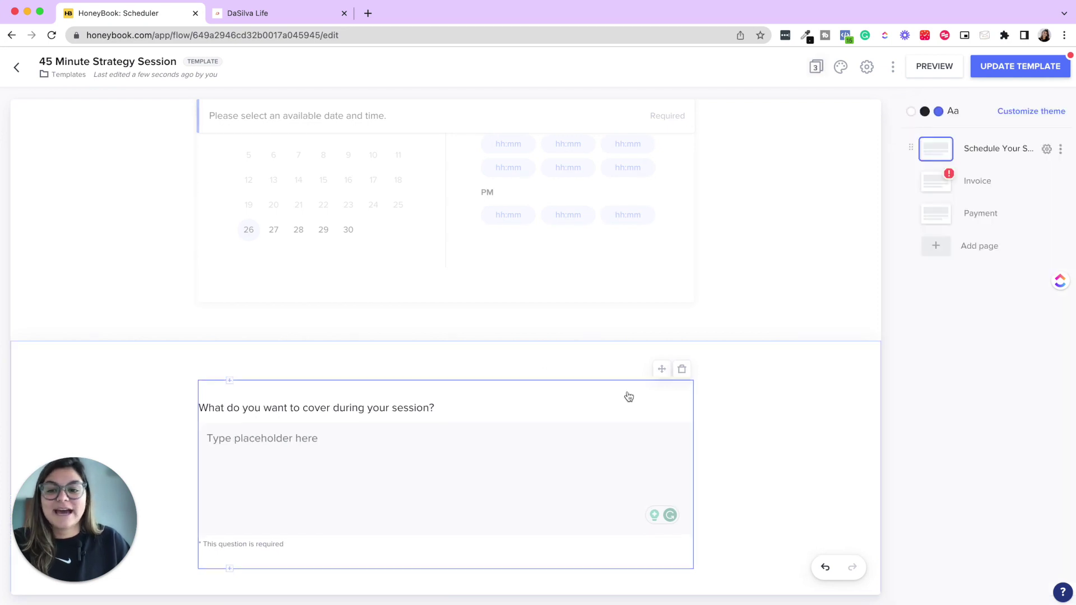
scroll(629, 395, "up", 5)
scroll(629, 396, "down", 1)
scroll(718, 358, "down", 4)
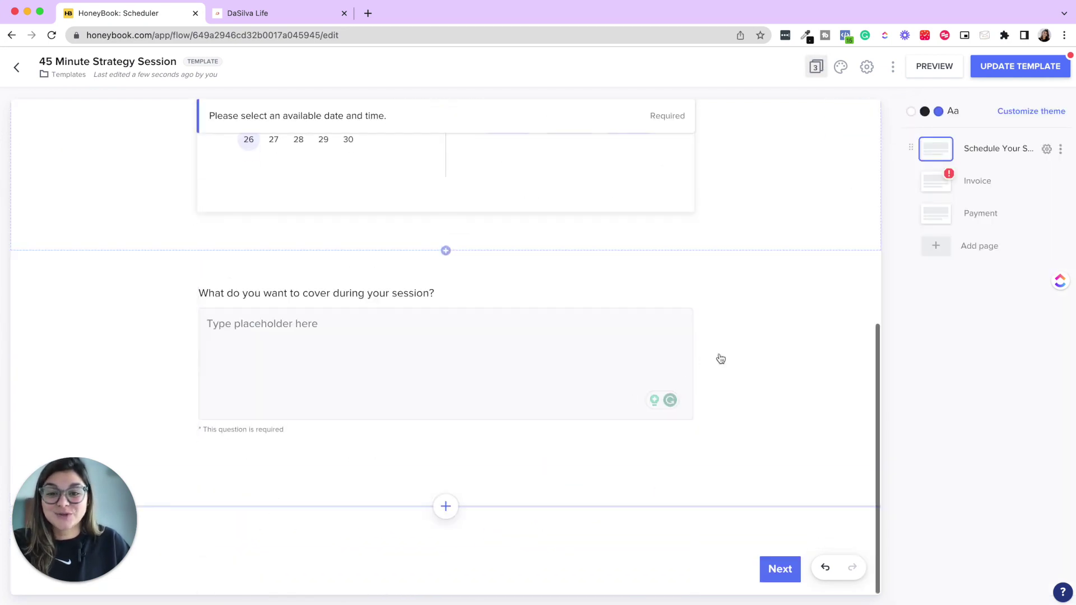
Add the 45 Minute Strategy Session service at $250 on the Invoice page.
left_click(985, 180)
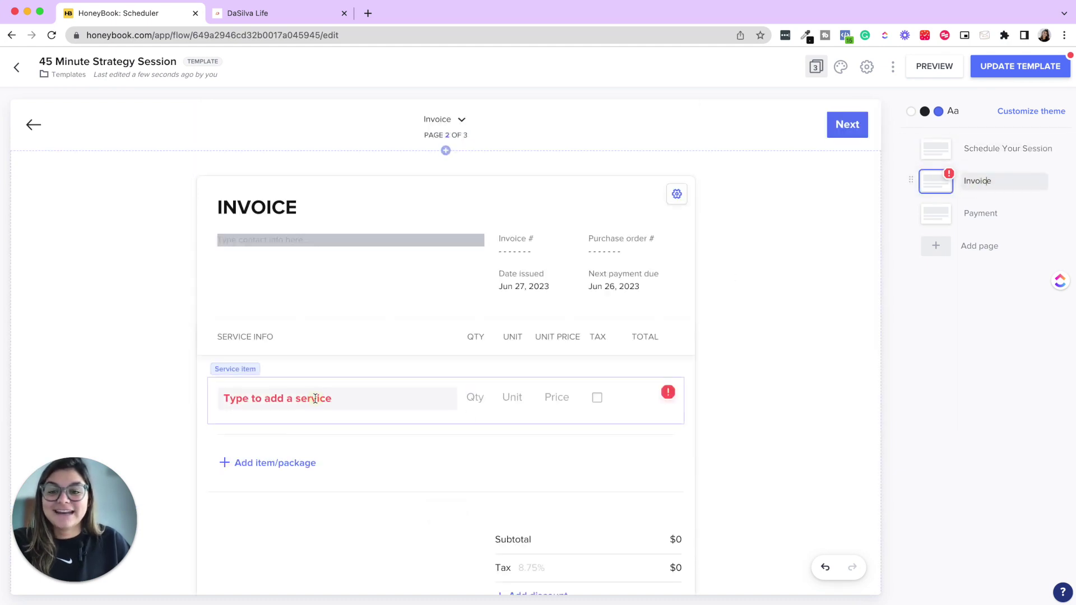
left_click(298, 407)
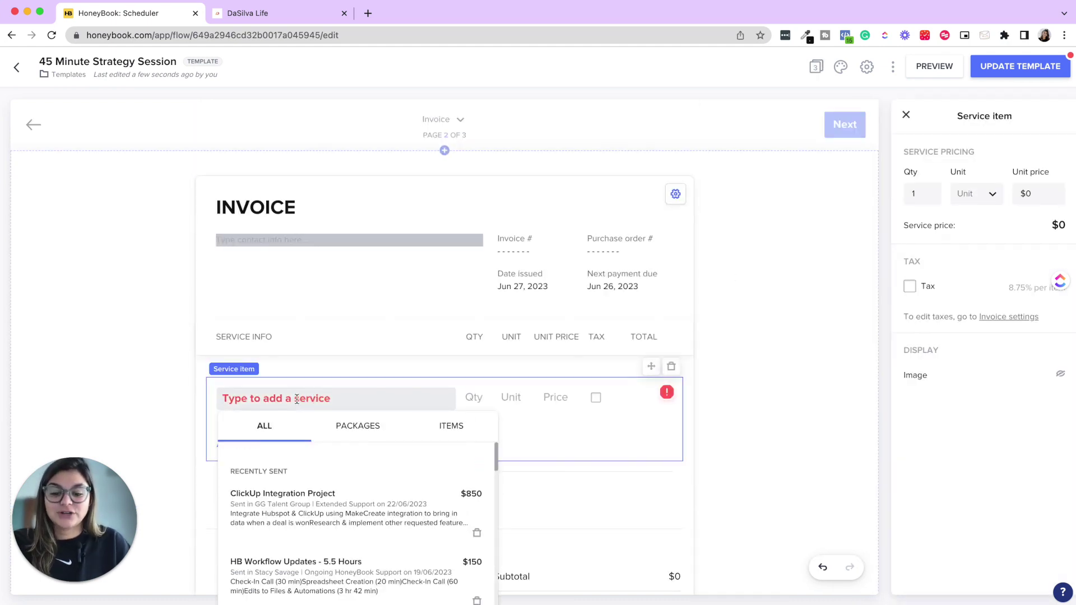
type("45 Min")
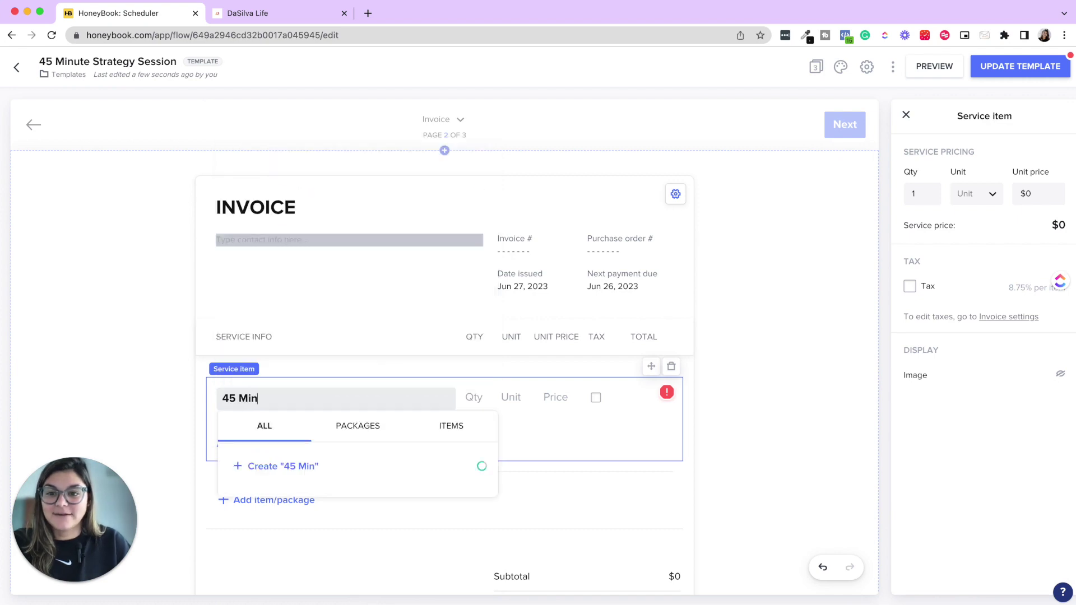
type("ute")
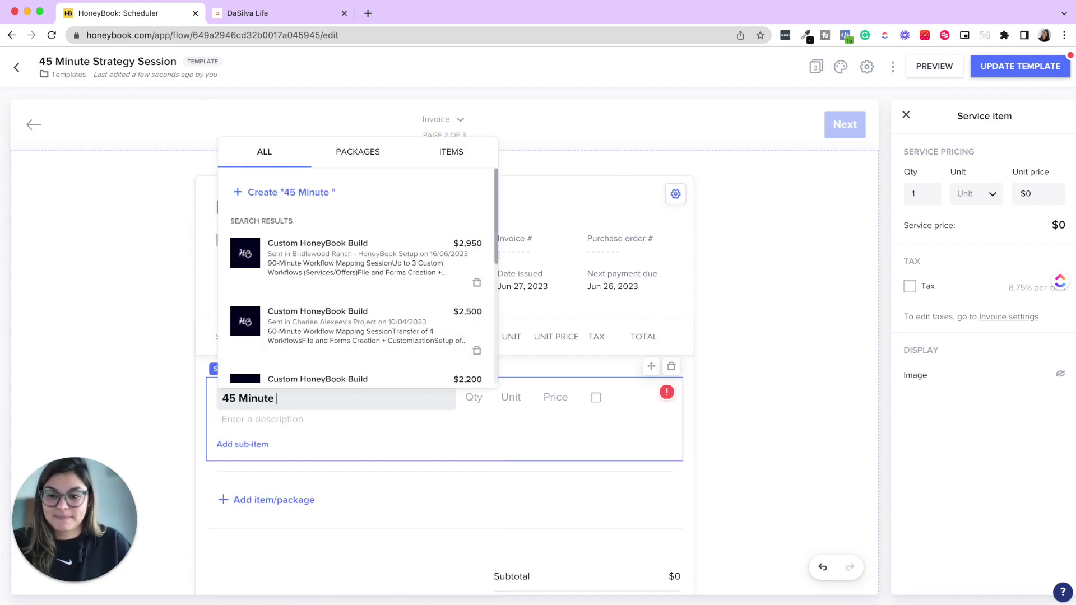
type(" Strategy")
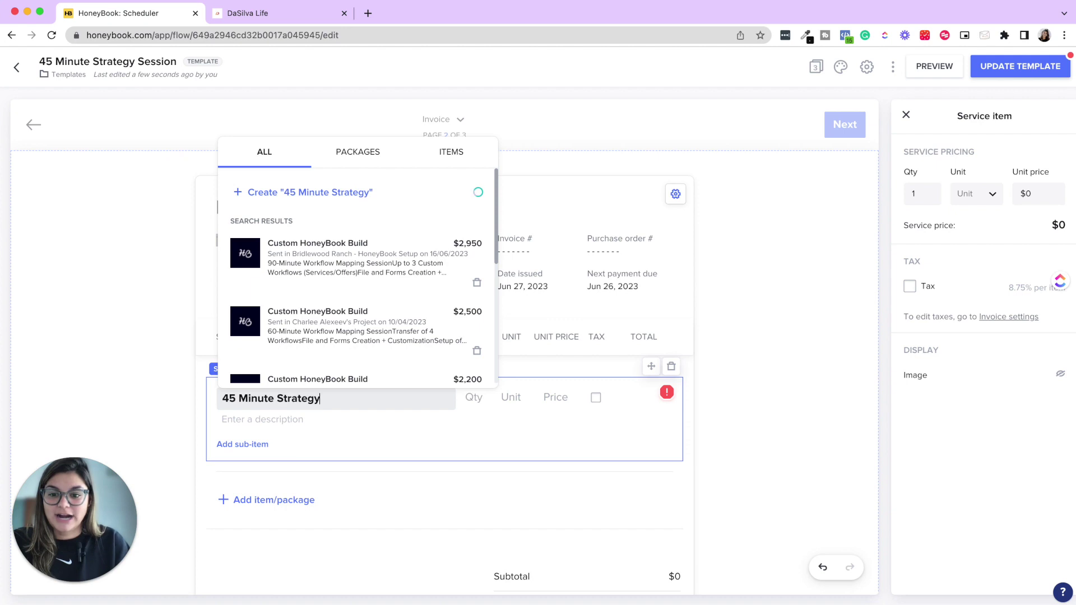
type(" Session")
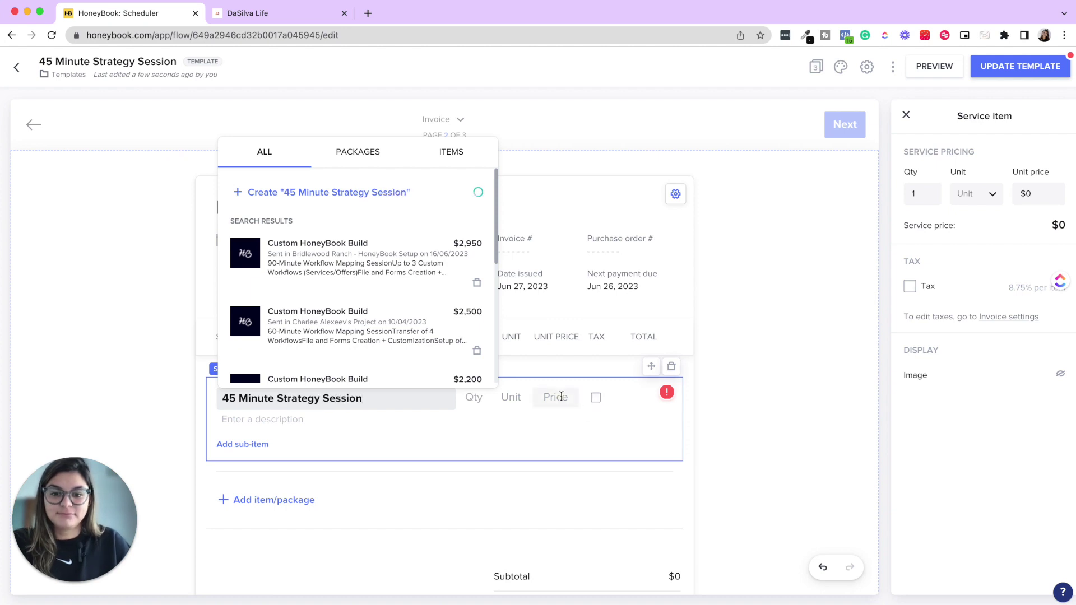
left_click(561, 397)
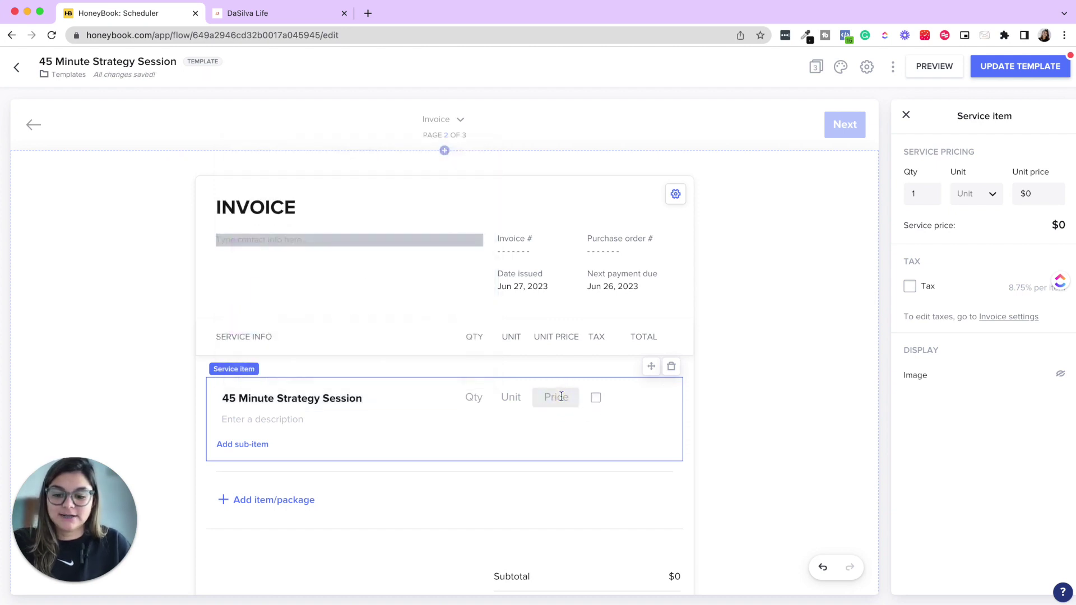
type("$250")
left_click(802, 446)
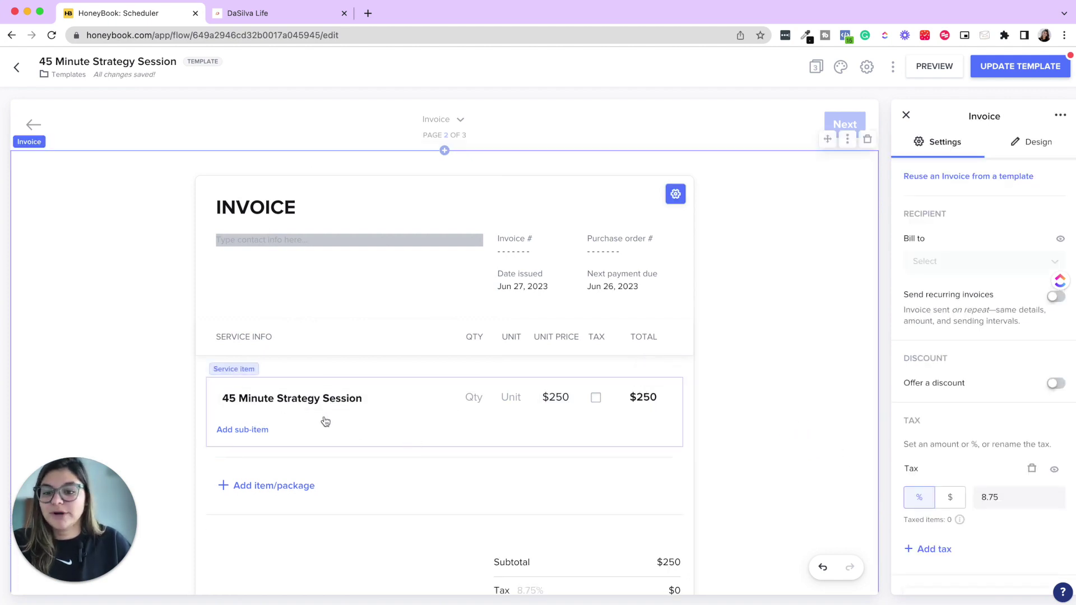
List '45 Minute Zoom Session' and 'Recording Provided' as bullets under the service.
left_click(319, 414)
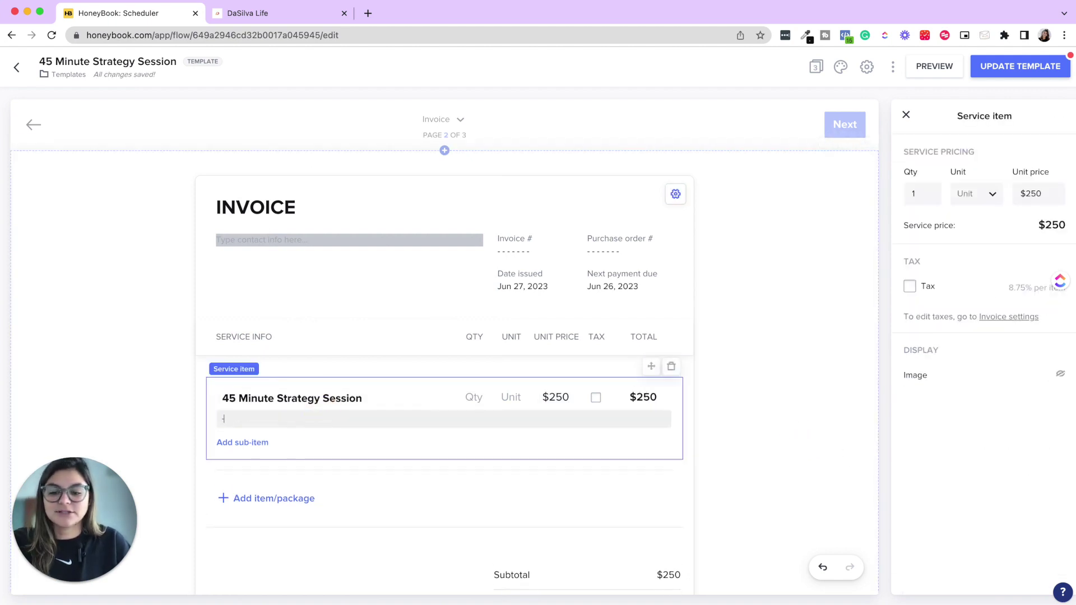
type("- ")
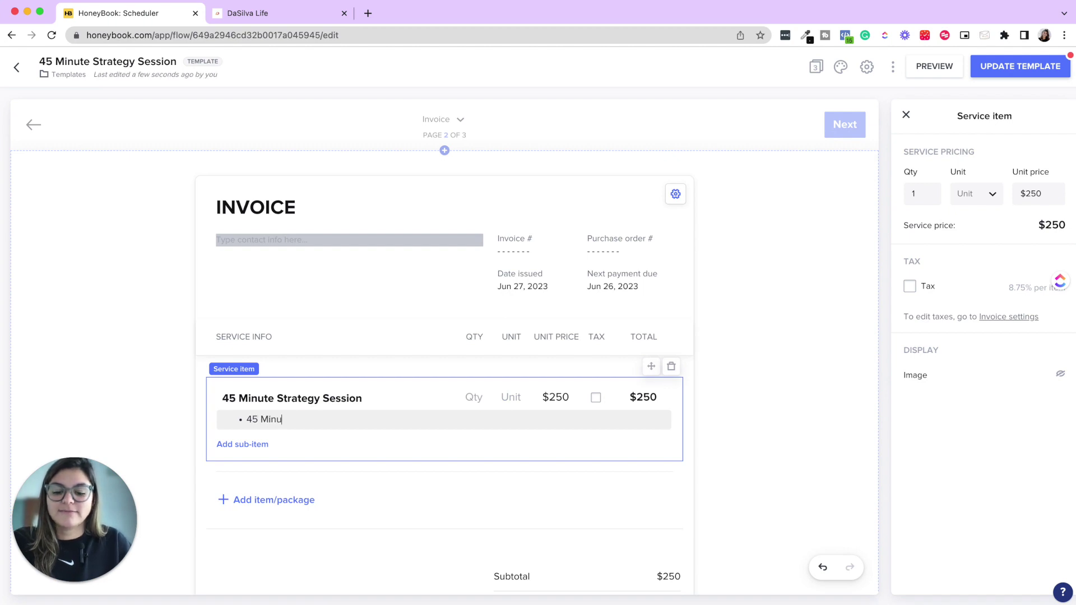
type("oo")
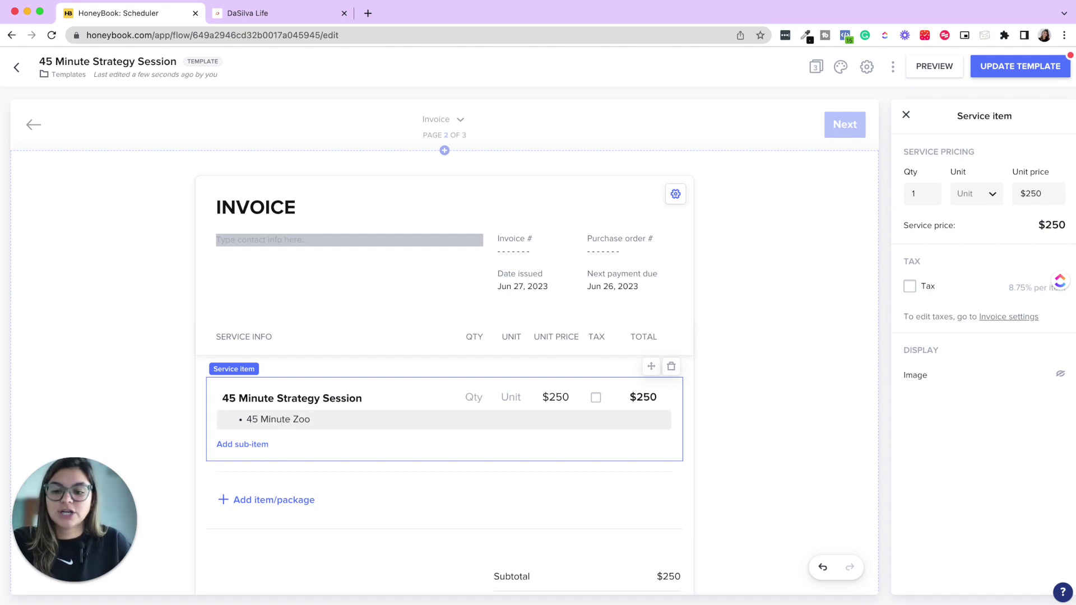
type("m Session")
key("Return")
type("R")
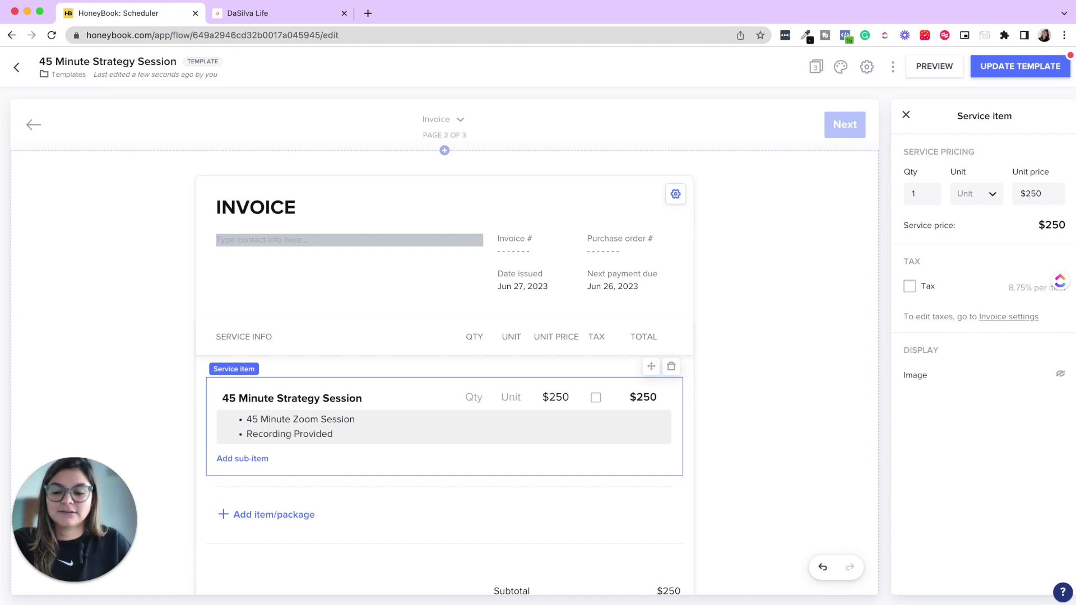
left_click(806, 451)
scroll(499, 463, "down", 2)
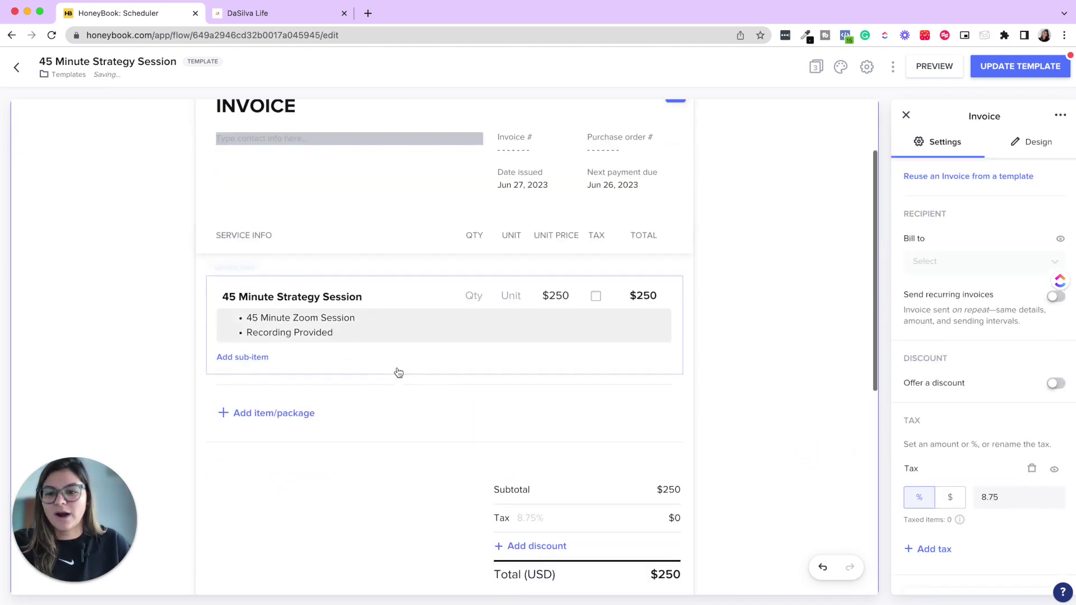
scroll(434, 353, "down", 5)
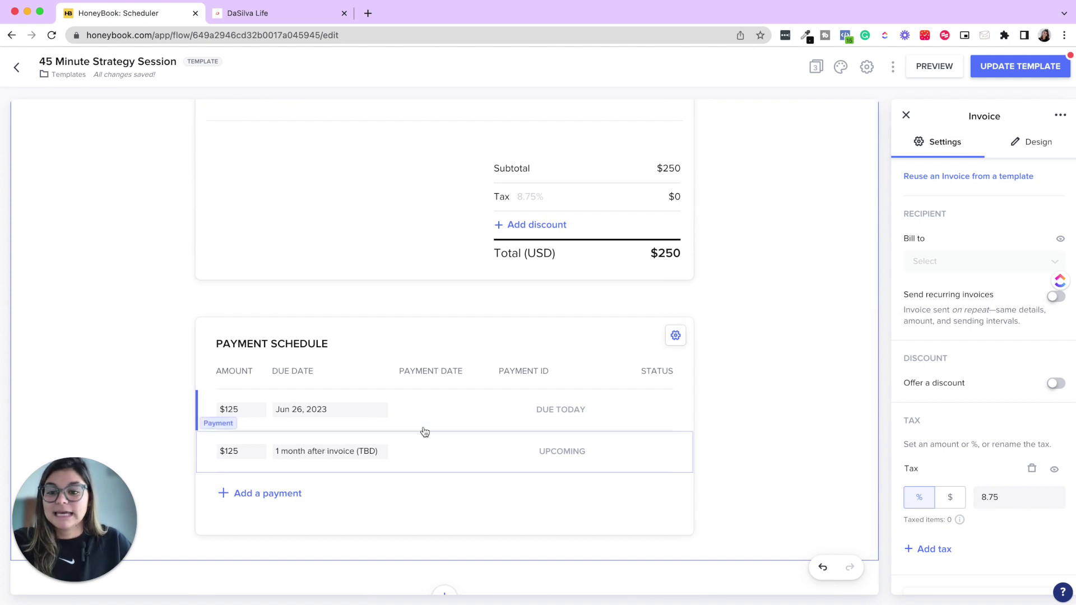
Delete the second payment and make the remaining $250 payment due on the invoice date.
left_click(586, 454)
left_click(679, 422)
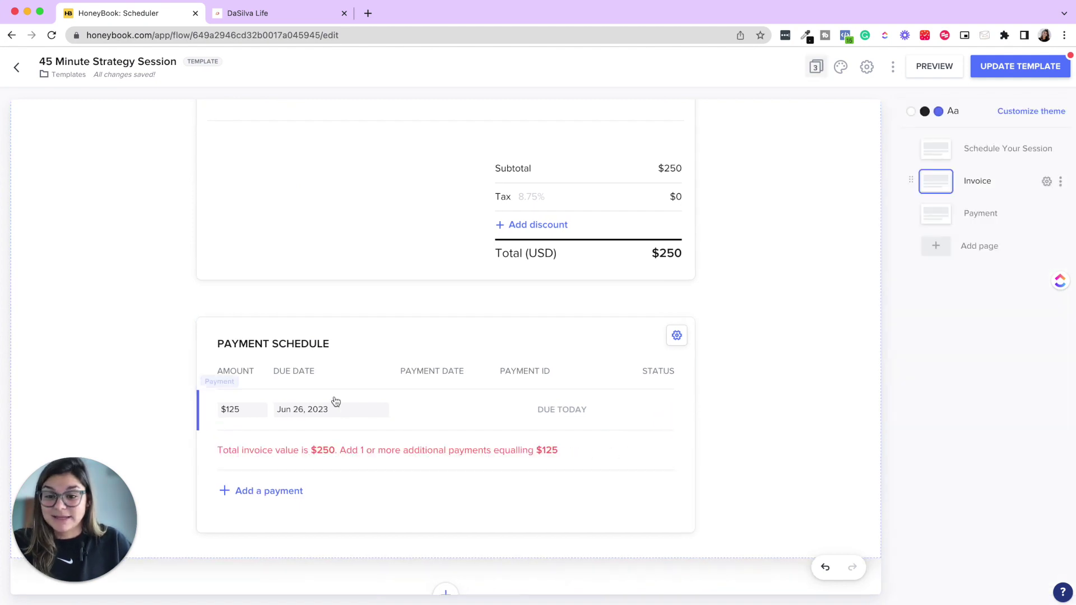
left_click(300, 408)
left_click(299, 412)
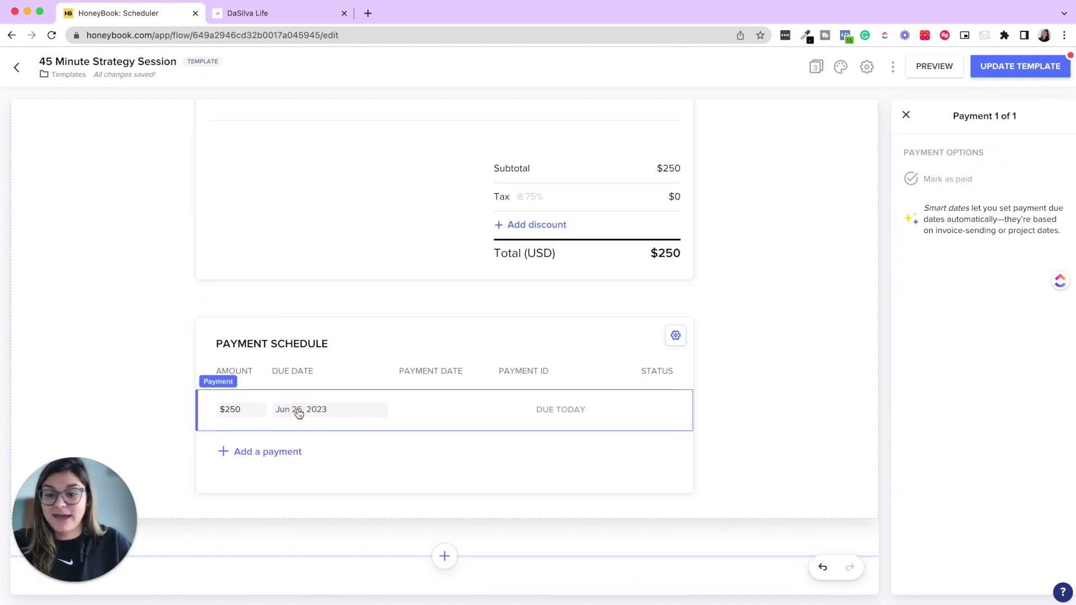
left_click(288, 413)
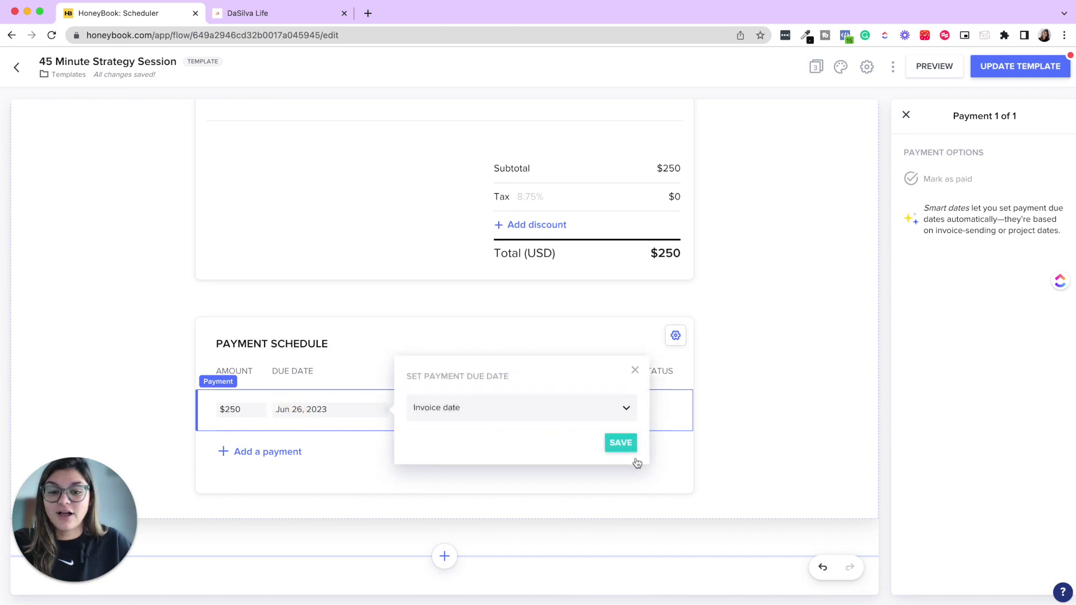
left_click(622, 443)
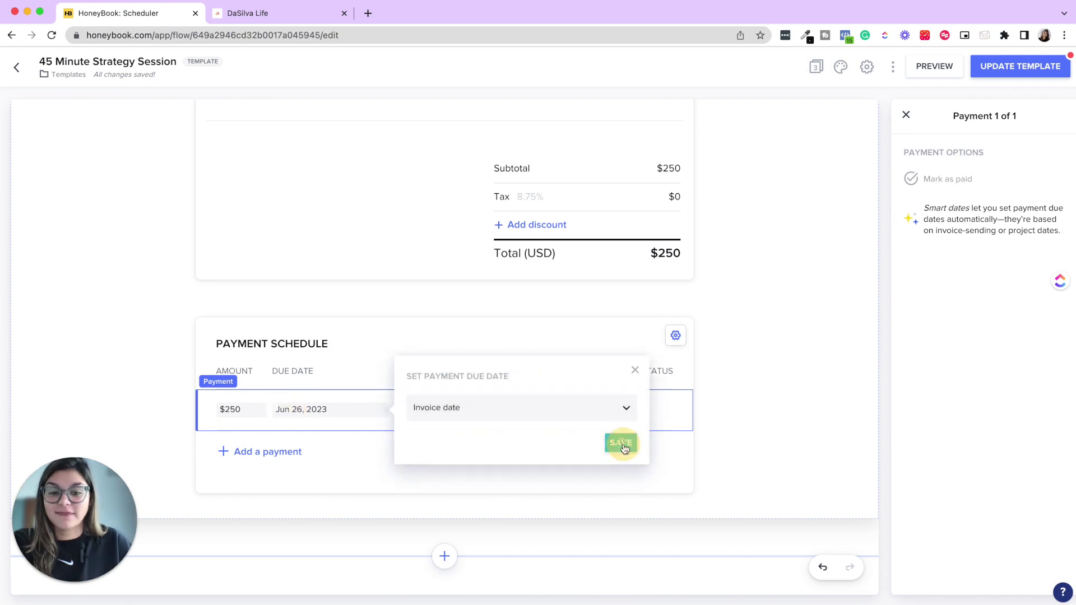
Remove the tax line from the invoice and move to the Payment page.
left_click(627, 196)
left_click(1030, 468)
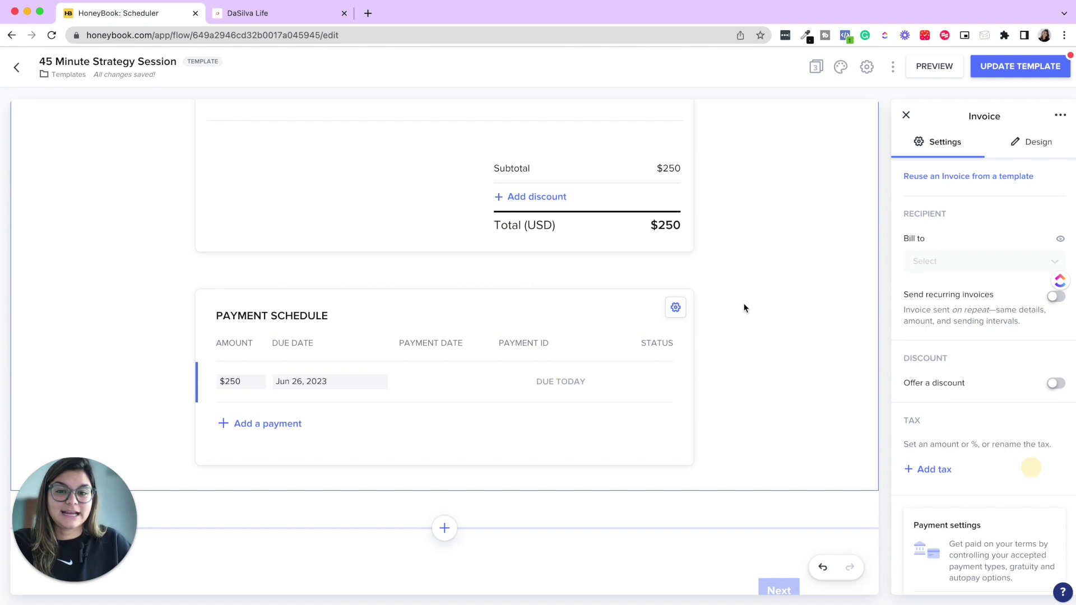
scroll(745, 307, "up", 3)
scroll(821, 170, "up", 3)
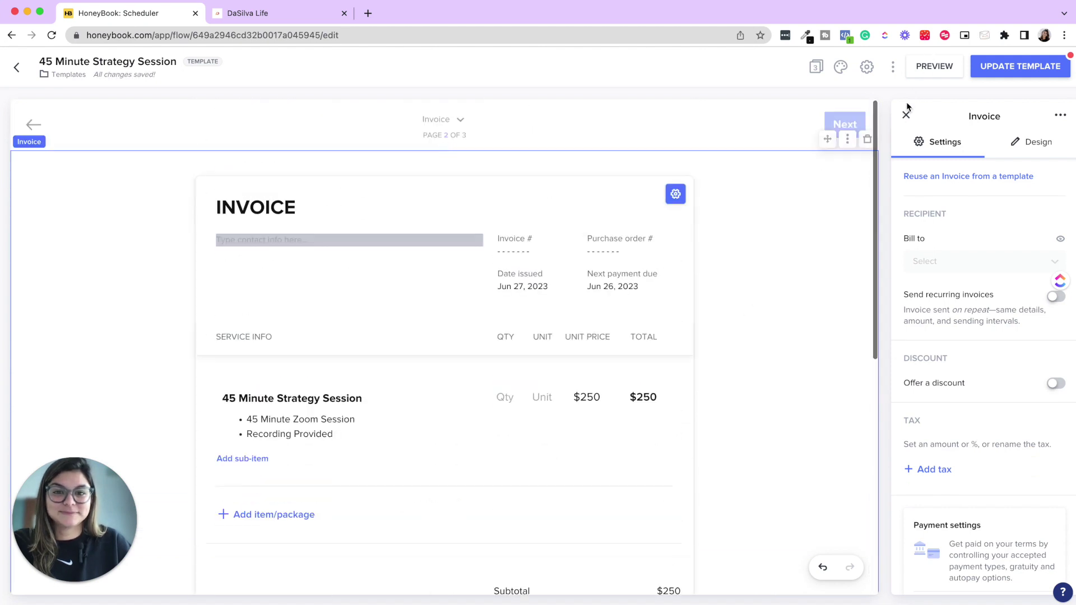
left_click(906, 115)
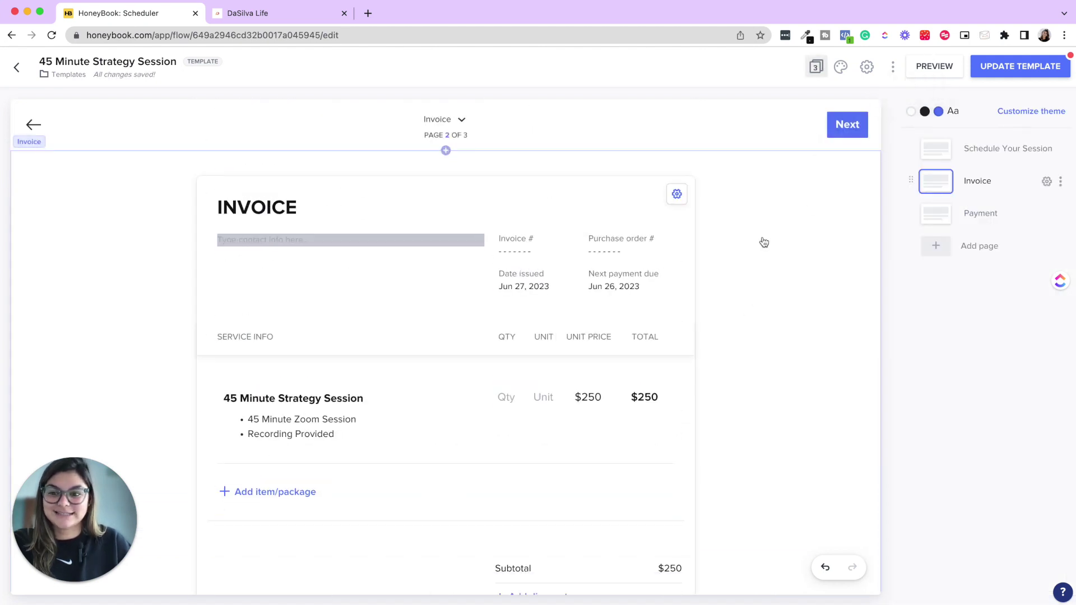
left_click(975, 216)
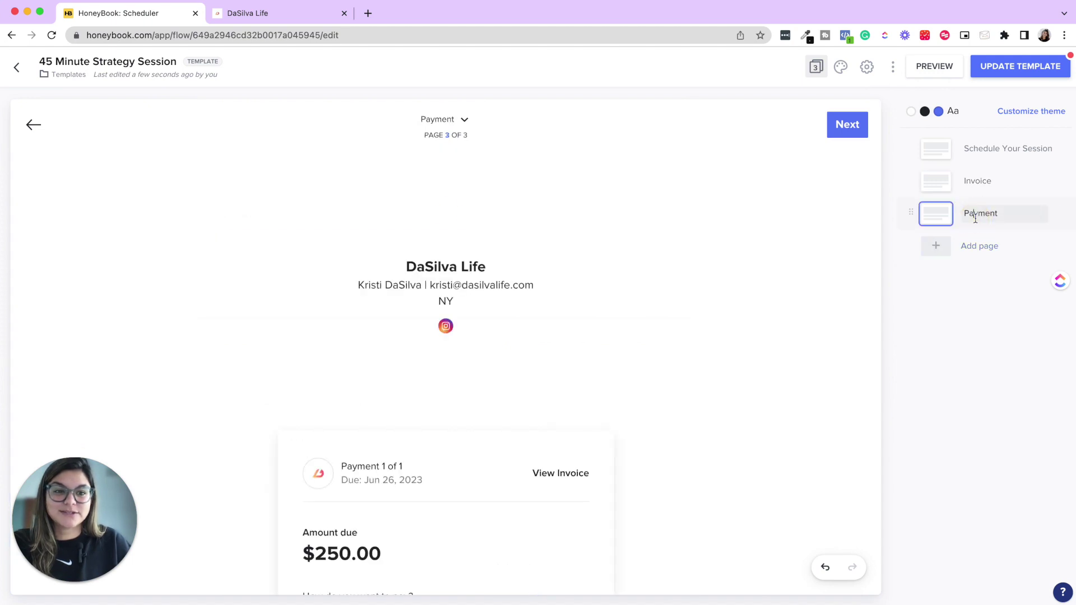
Delete the Payment page's company info block, then recheck the Schedule Your Session scheduler.
left_click(757, 300)
left_click(868, 141)
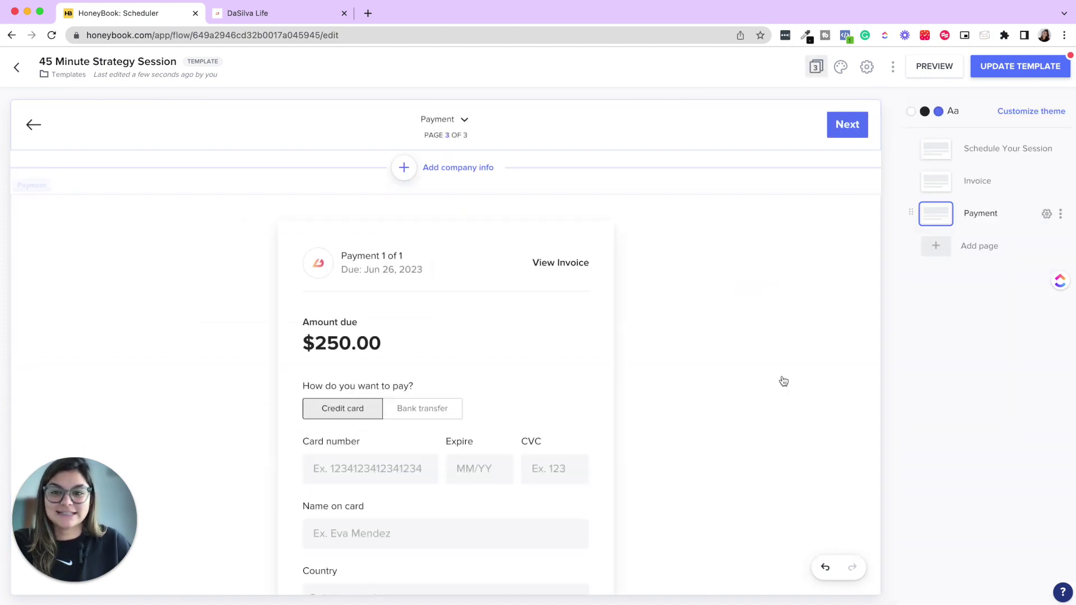
scroll(782, 382, "down", 5)
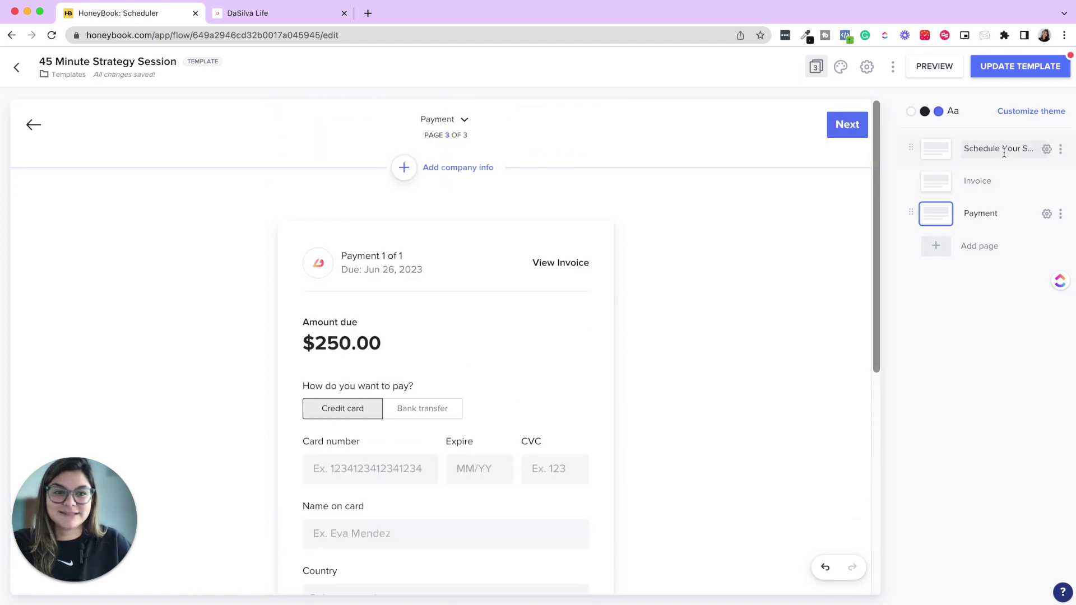
left_click(1003, 150)
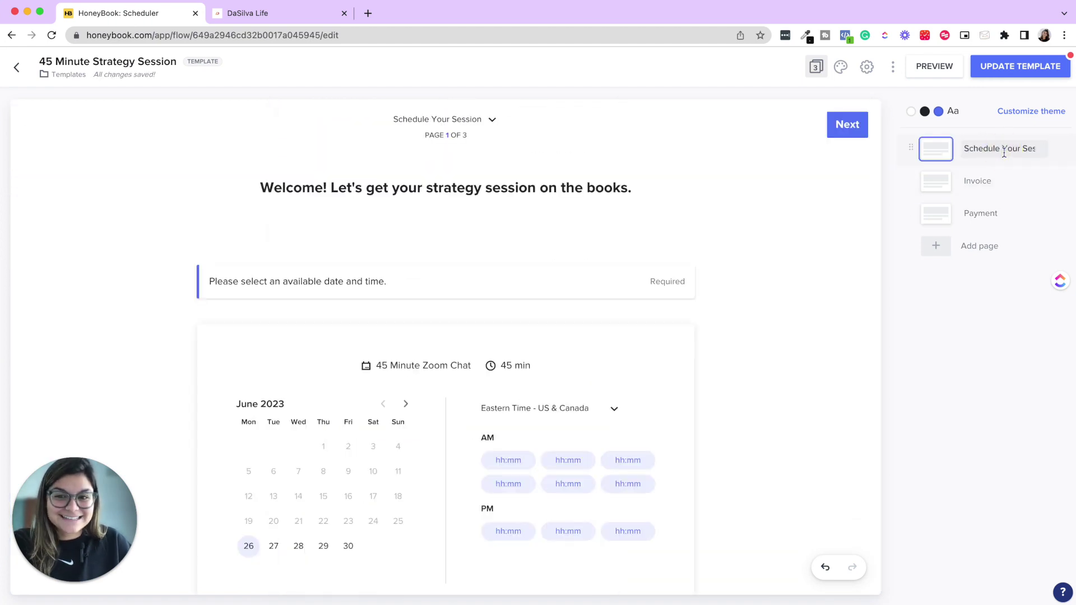
mouse_move(608, 249)
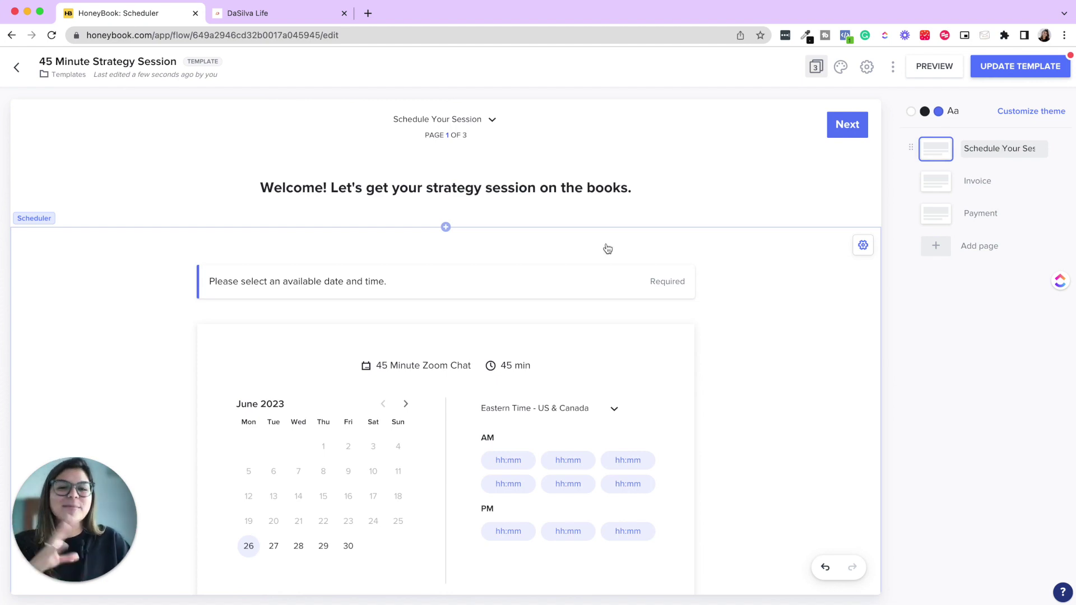
left_click(795, 319)
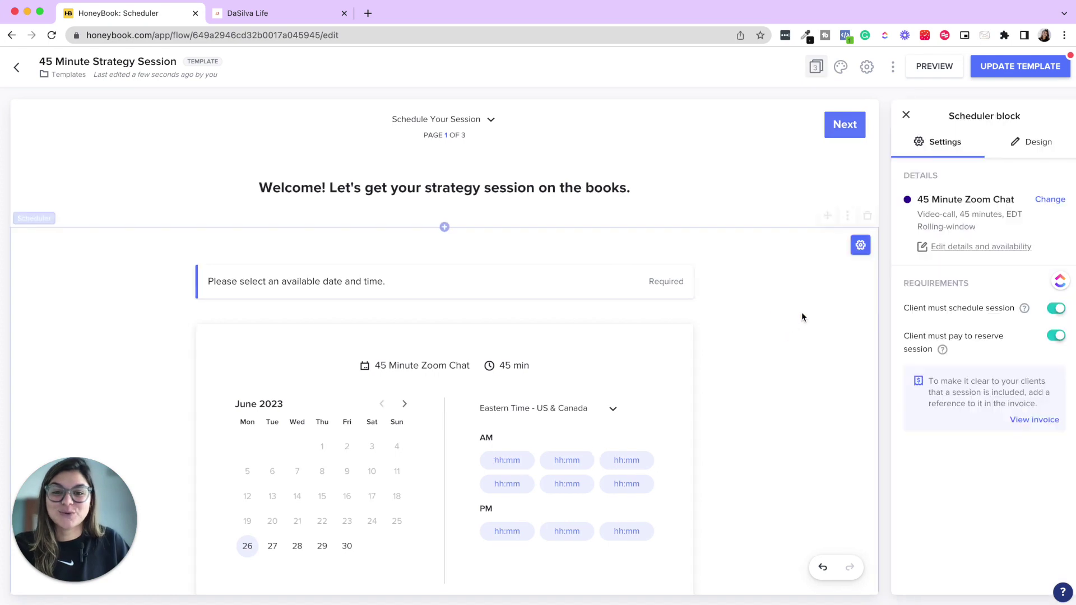
left_click(906, 116)
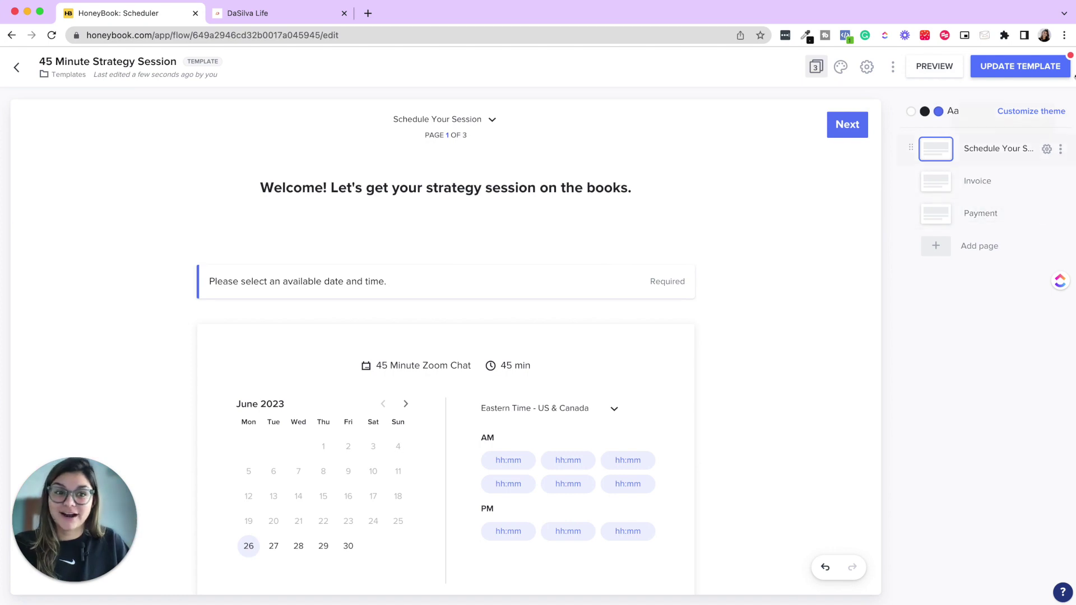
Update the template and preview it as a client, booking July 6, 2023.
left_click(1018, 70)
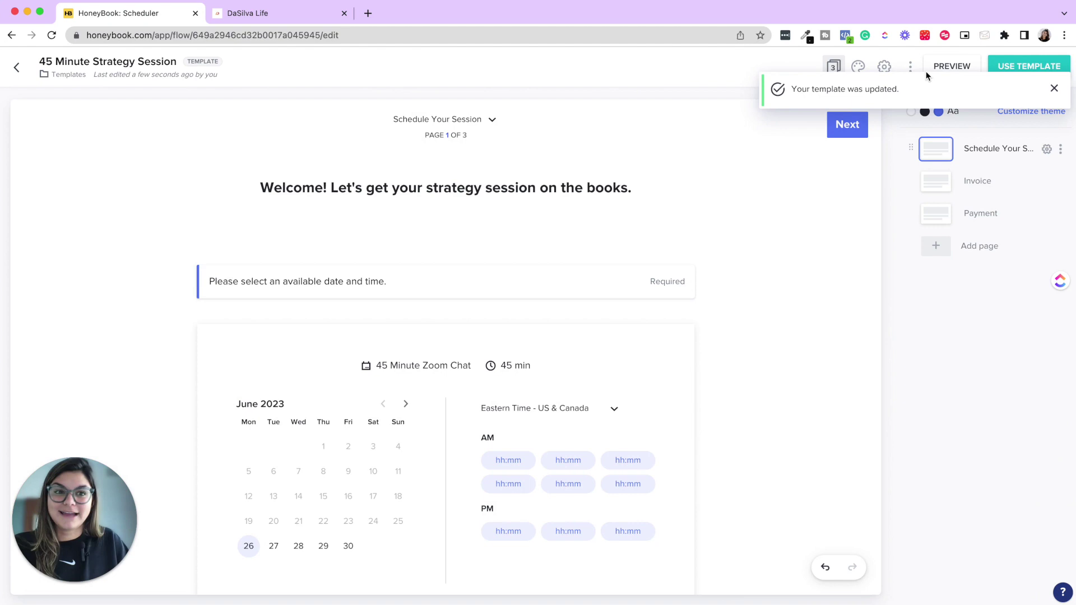
left_click(948, 67)
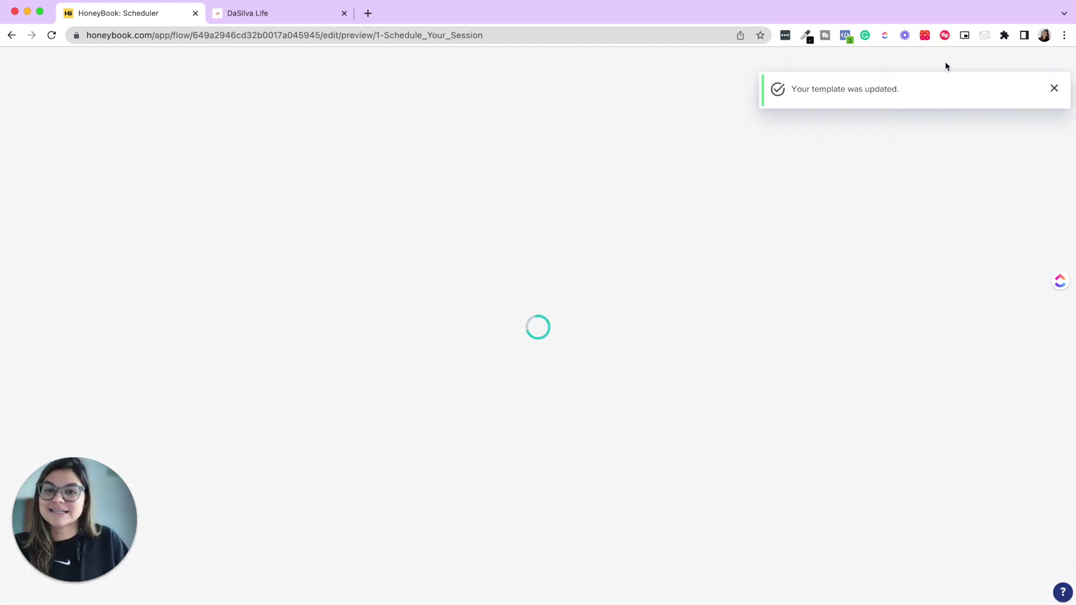
scroll(705, 375, "down", 3)
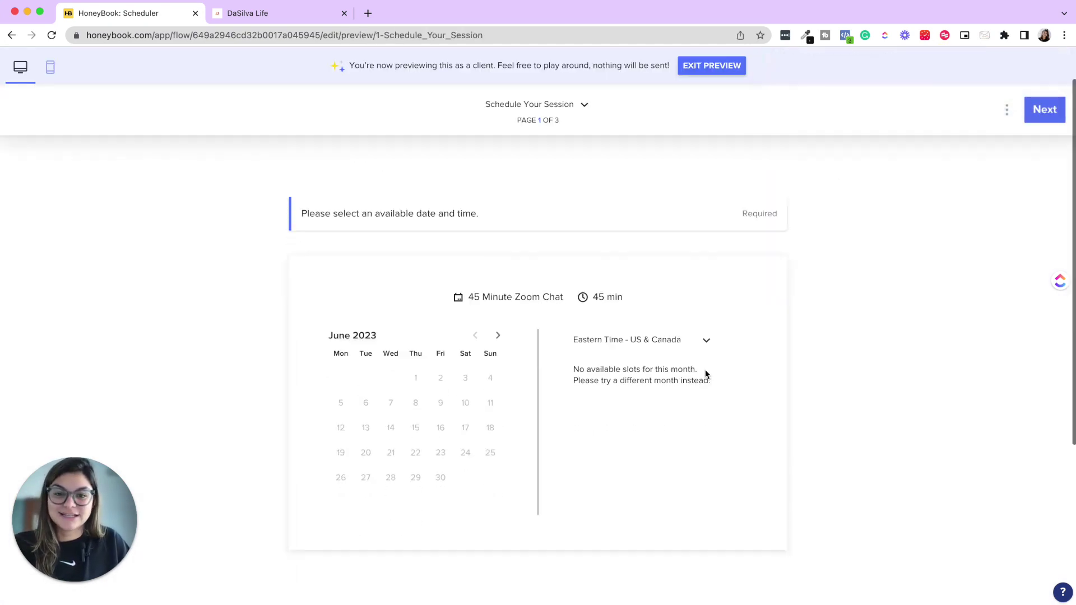
left_click(498, 244)
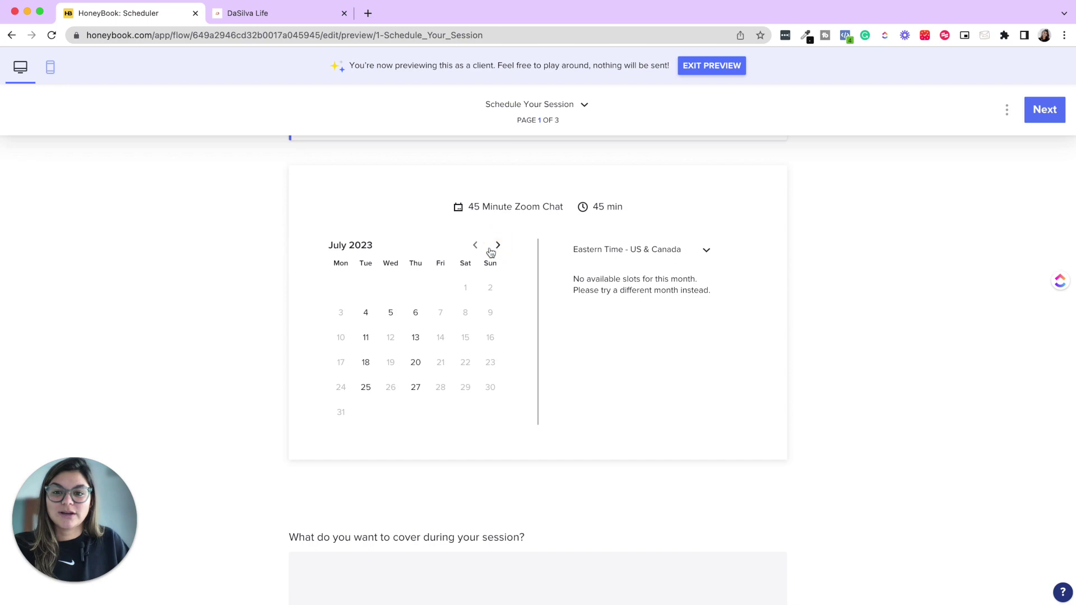
left_click(417, 314)
scroll(597, 378, "down", 3)
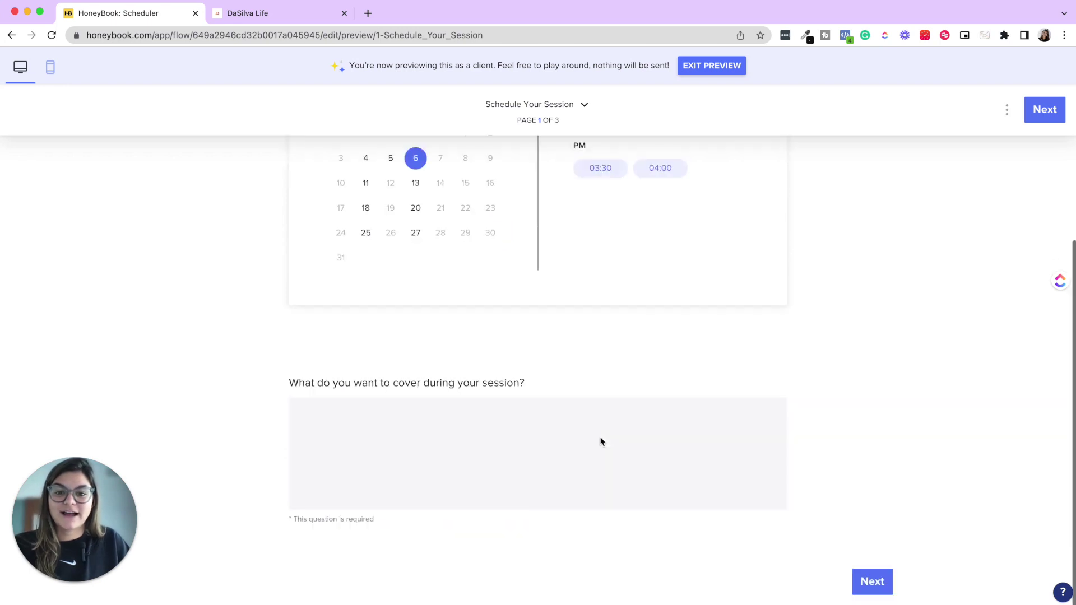
Try the session-topic question, then continue through the Invoice to the Payment page.
left_click(524, 430)
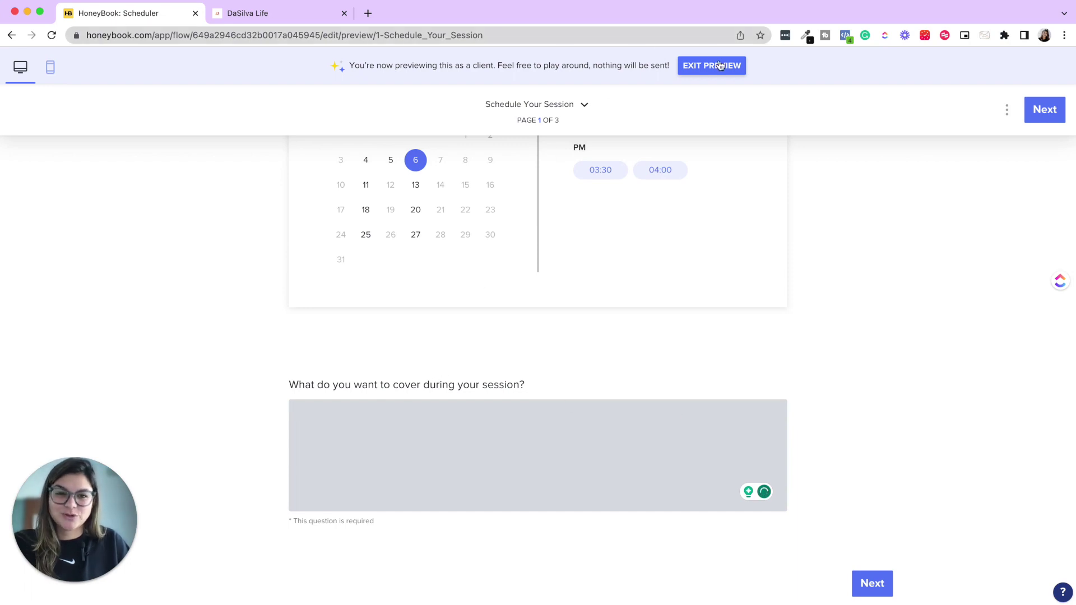
left_click(1045, 118)
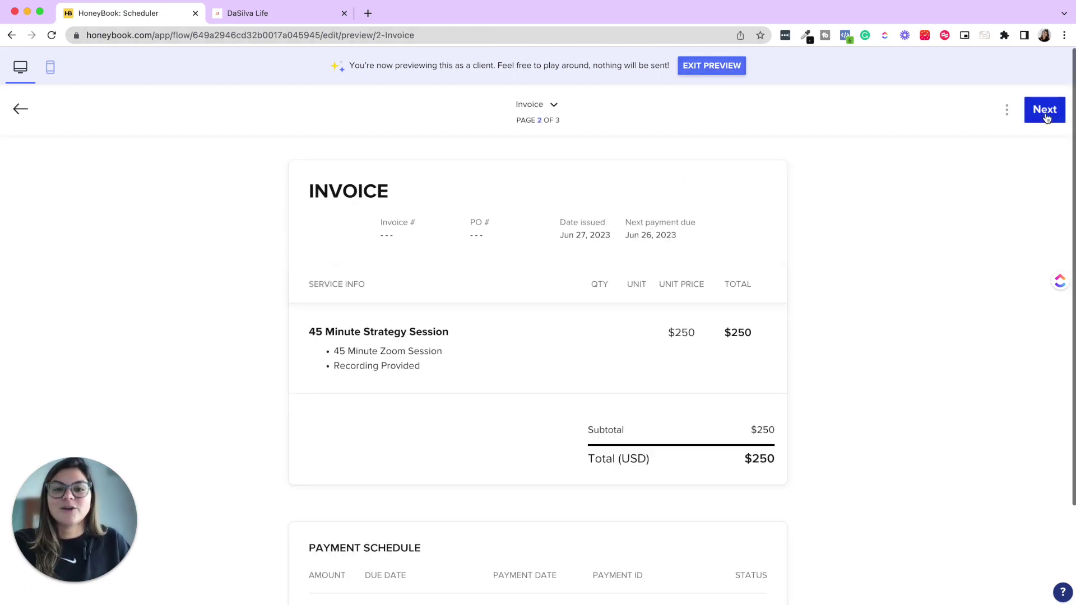
scroll(630, 409, "down", 3)
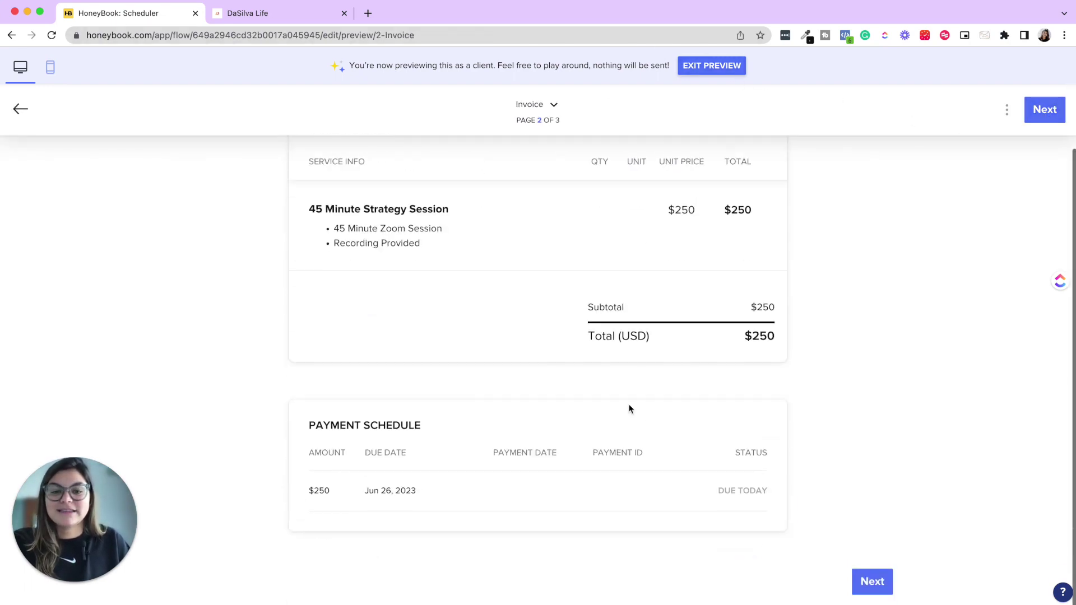
left_click(1046, 112)
scroll(740, 437, "down", 5)
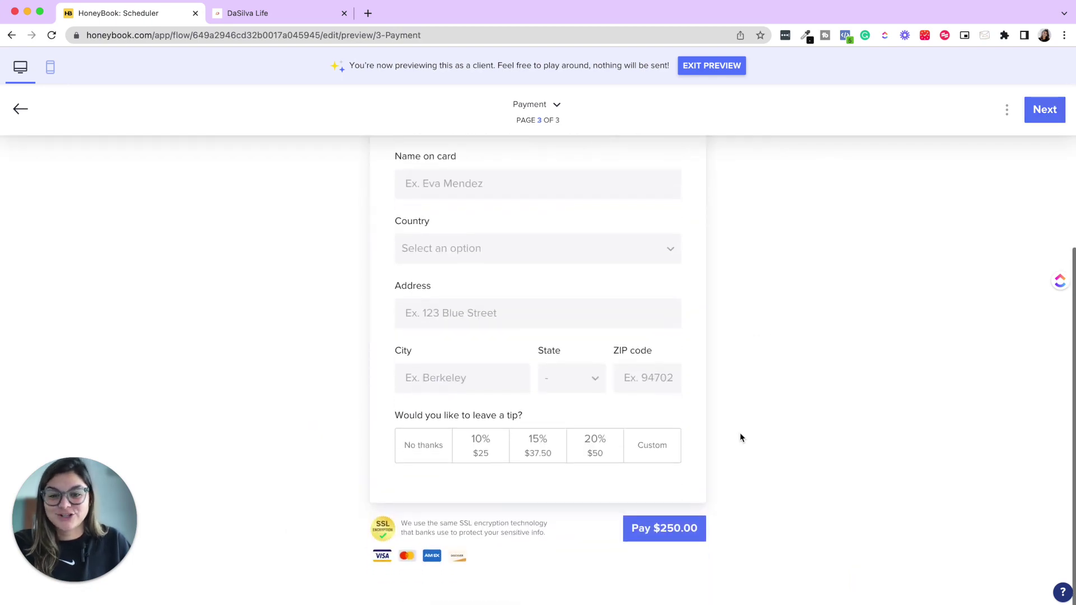